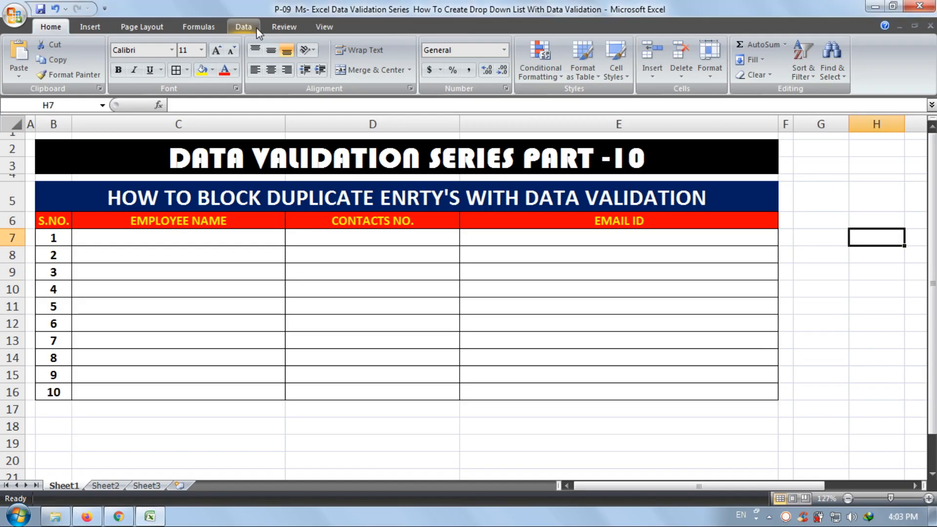
- Open the data validation settings for cell H7 and examine the Whole number criteria and their comparison options
{"action": "left_click", "coordinate": [243, 27]}
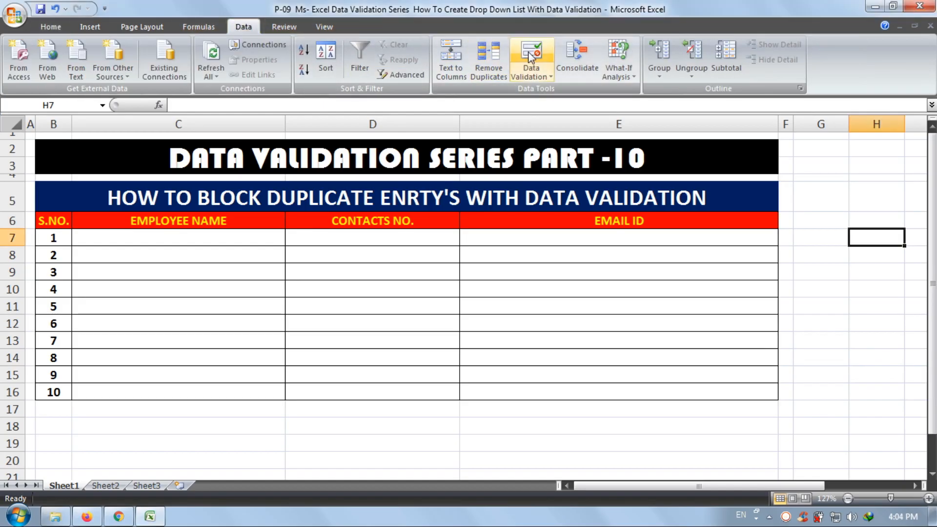
{"action": "left_click", "coordinate": [531, 52]}
{"action": "left_click_drag", "start_coordinate": [211, 142], "coordinate": [476, 134]}
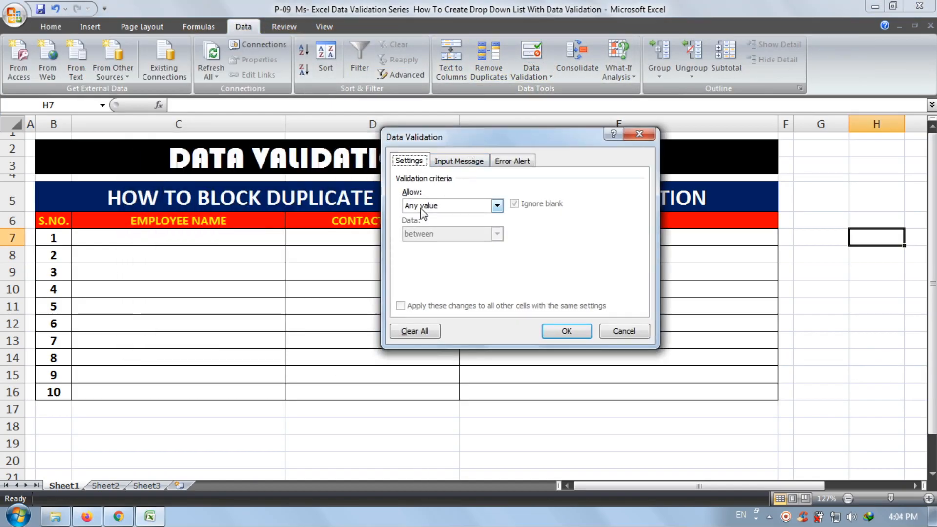
{"action": "left_click", "coordinate": [481, 206]}
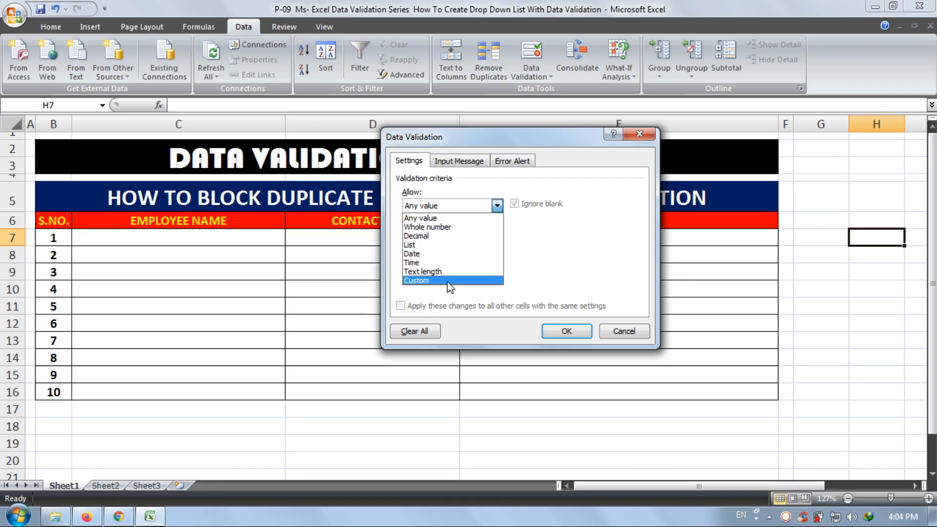
{"action": "left_click", "coordinate": [462, 228]}
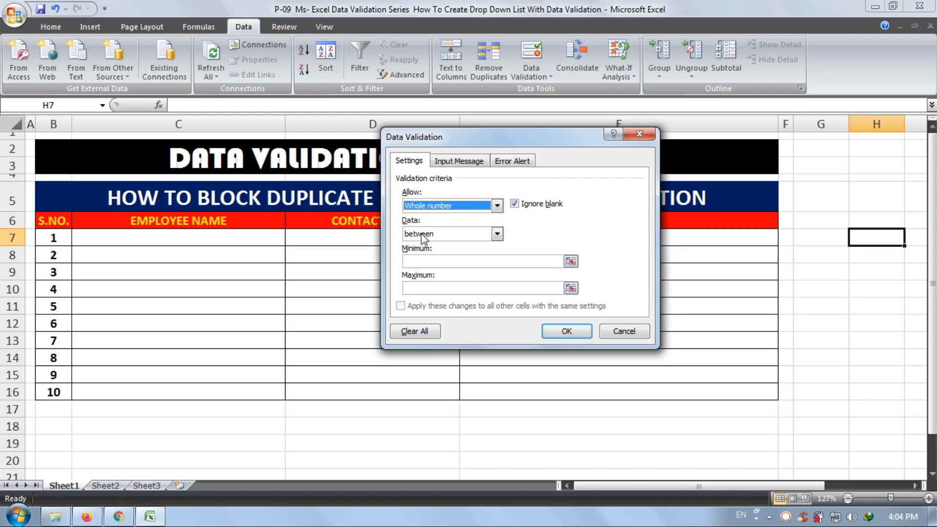
{"action": "left_click", "coordinate": [498, 234]}
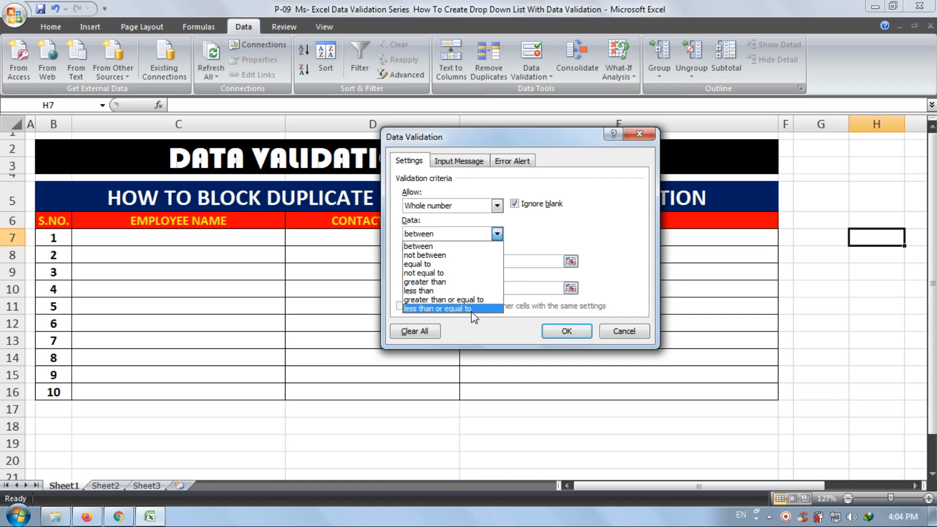
{"action": "left_click", "coordinate": [429, 246]}
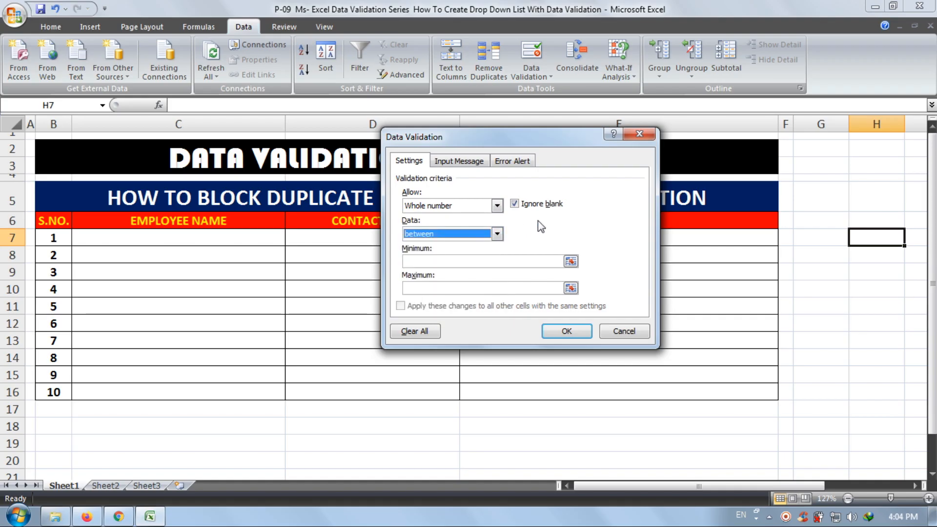
- Examine the Decimal, Date and List validation criteria, and close the settings without applying anything
{"action": "left_click", "coordinate": [497, 205]}
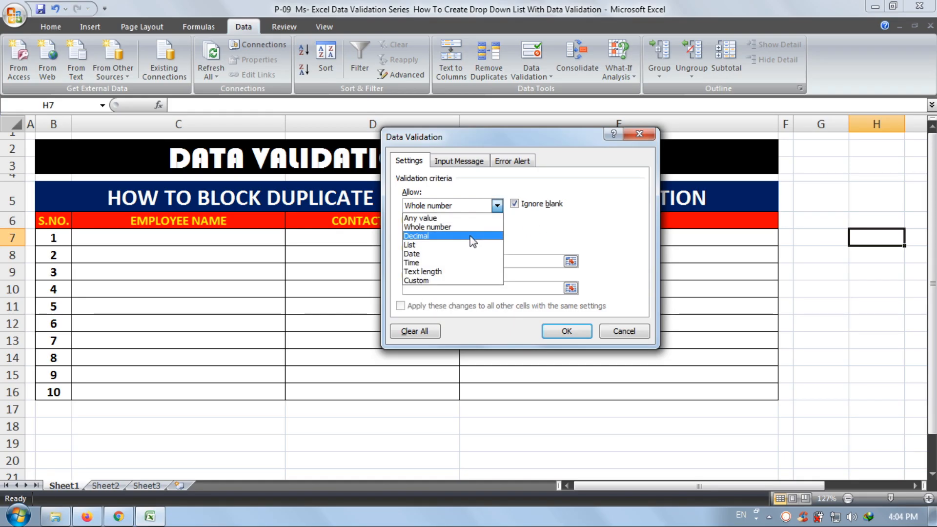
{"action": "left_click", "coordinate": [471, 236]}
{"action": "left_click", "coordinate": [480, 235]}
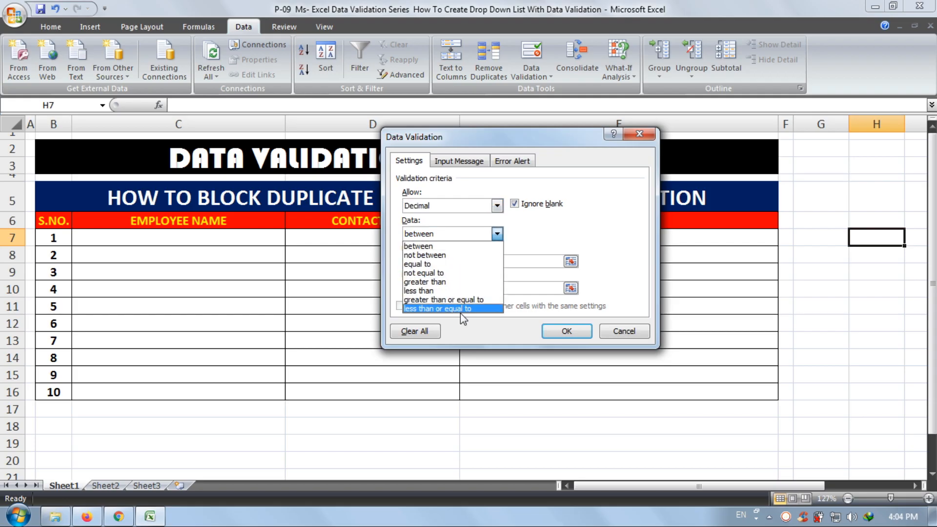
{"action": "left_click", "coordinate": [521, 242]}
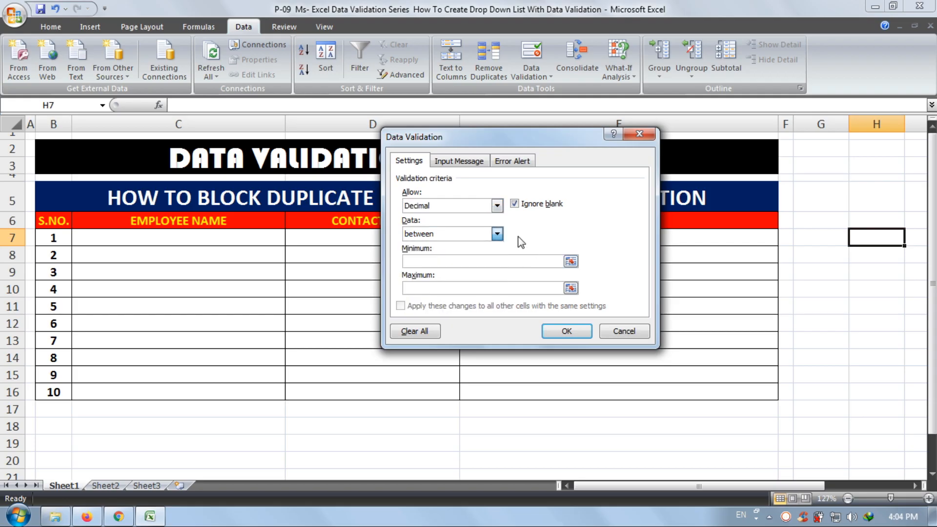
{"action": "left_click", "coordinate": [479, 212]}
{"action": "left_click", "coordinate": [470, 250]}
{"action": "left_click", "coordinate": [496, 206]}
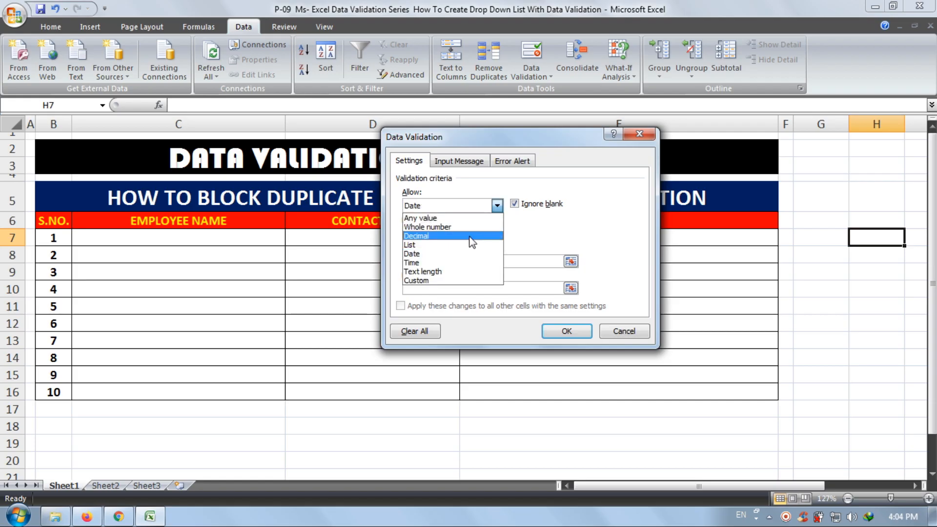
{"action": "left_click", "coordinate": [471, 243]}
{"action": "left_click", "coordinate": [434, 261]}
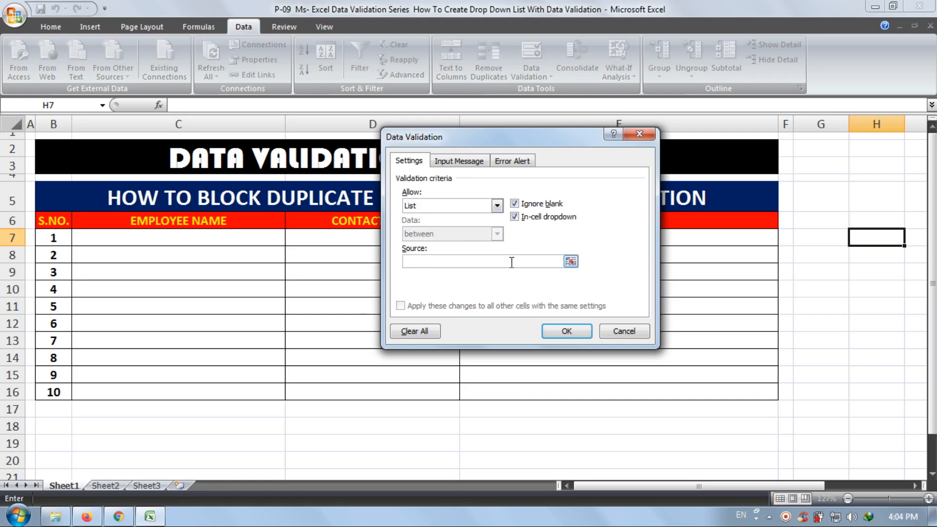
{"action": "left_click", "coordinate": [496, 205]}
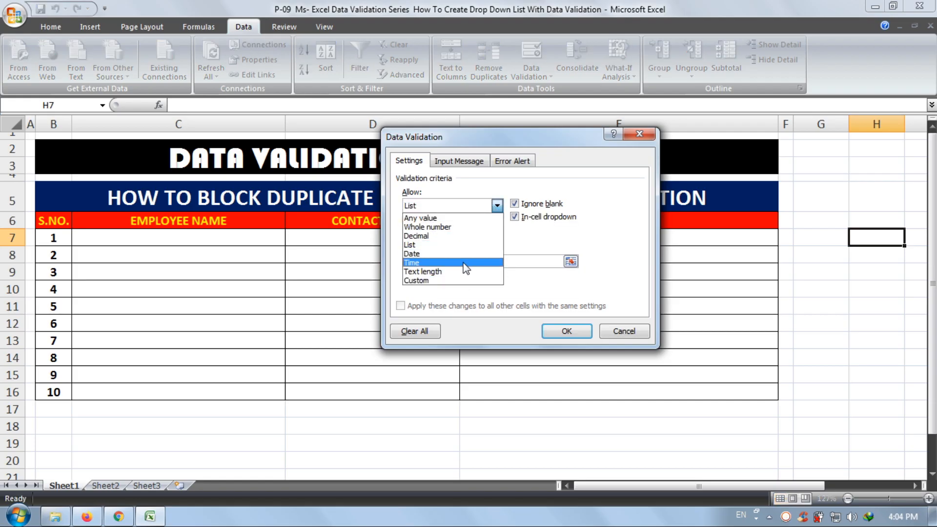
{"action": "left_click", "coordinate": [549, 225]}
{"action": "left_click", "coordinate": [616, 330]}
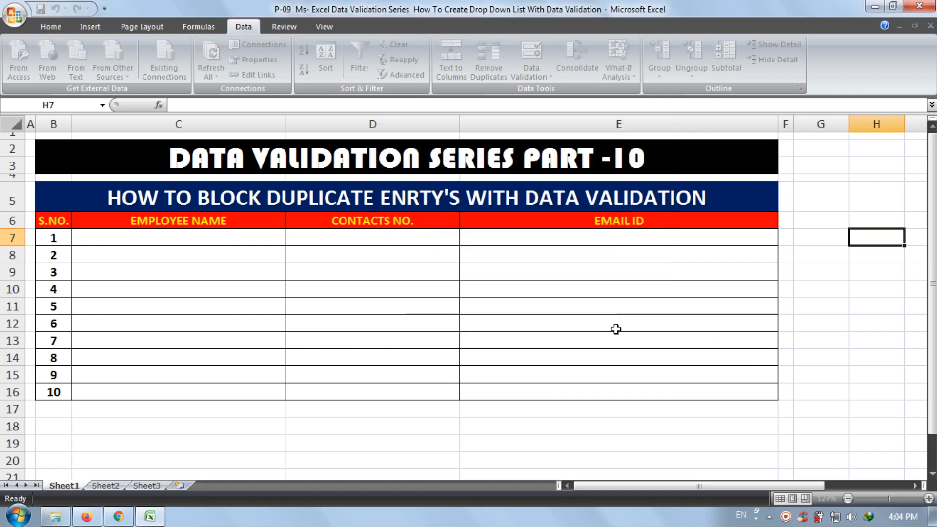
{"action": "left_click", "coordinate": [609, 317]}
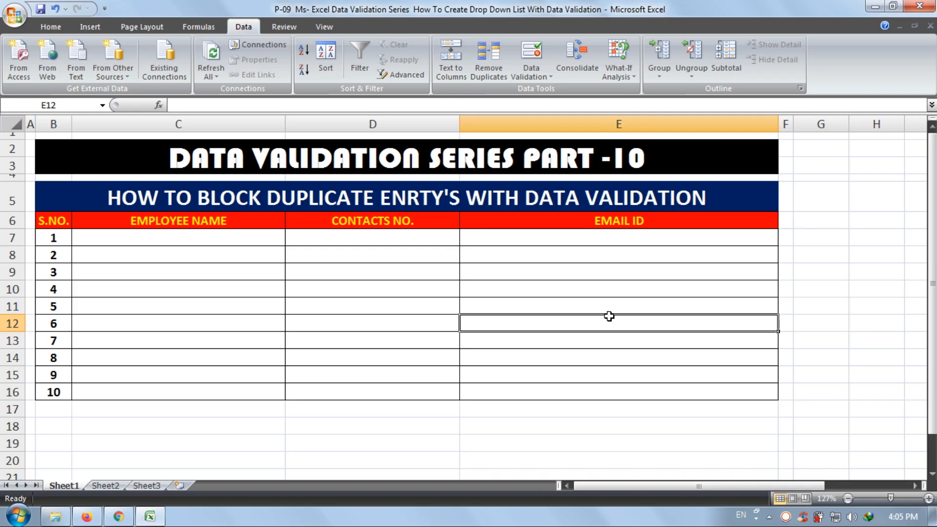
{"action": "left_click", "coordinate": [169, 204]}
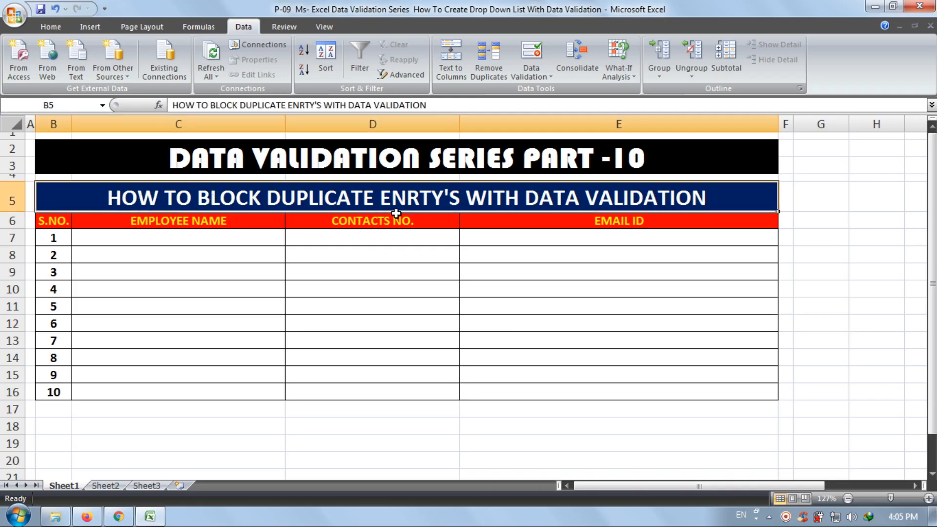
{"action": "left_click", "coordinate": [660, 284]}
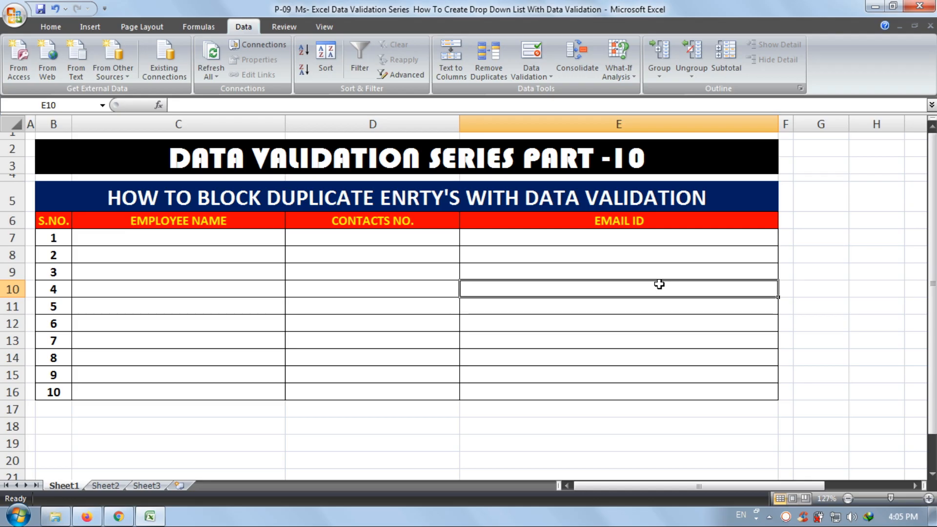
{"action": "left_click", "coordinate": [242, 216]}
{"action": "left_click", "coordinate": [429, 219]}
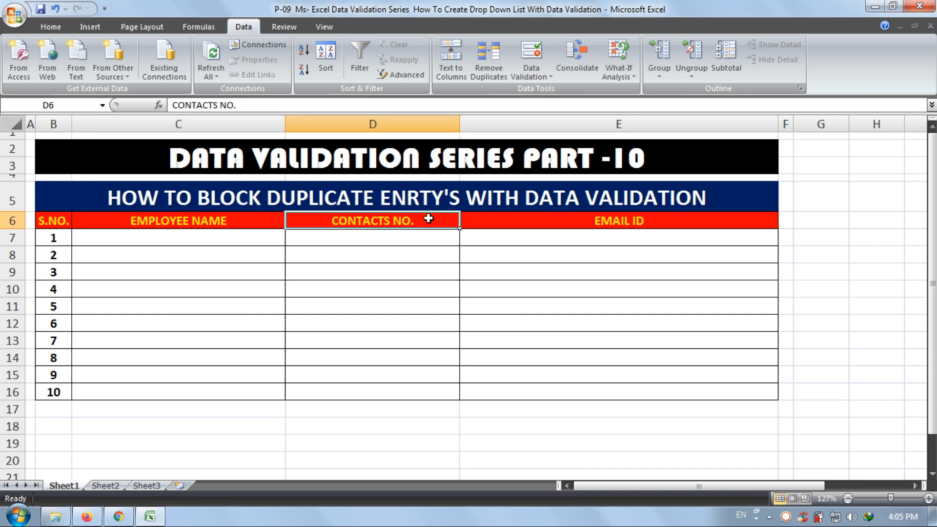
{"action": "left_click", "coordinate": [509, 222]}
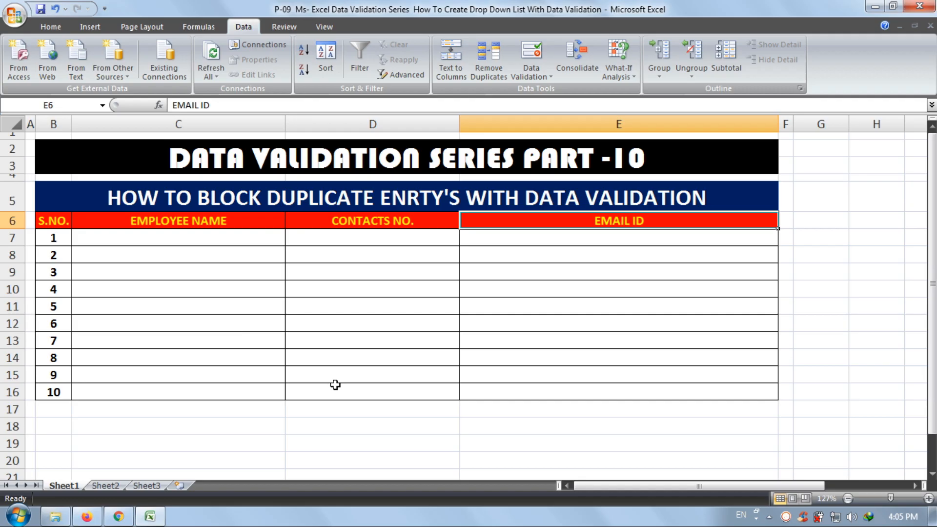
- Open data validation for the EMAIL ID cells E7:E16 and allow Custom criteria
{"action": "left_click_drag", "start_coordinate": [525, 235], "coordinate": [516, 393]}
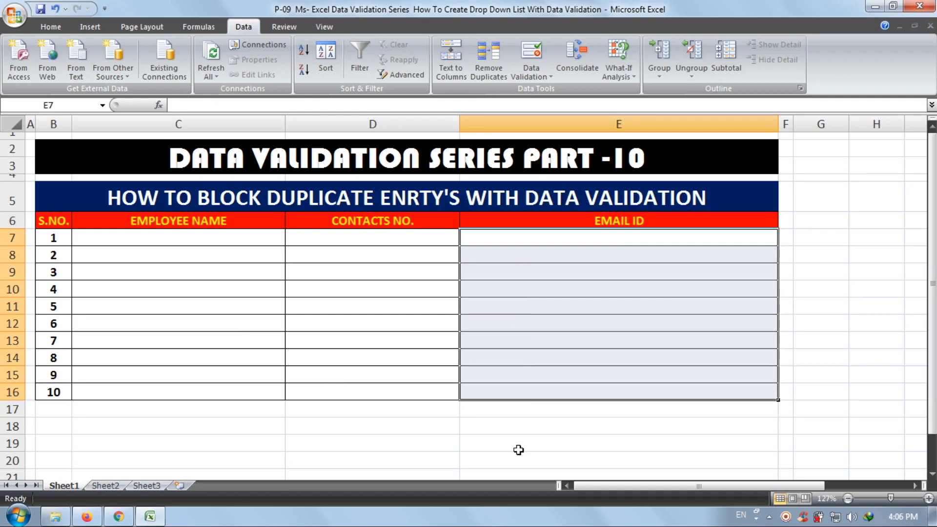
{"action": "left_click_drag", "start_coordinate": [534, 234], "coordinate": [527, 389]}
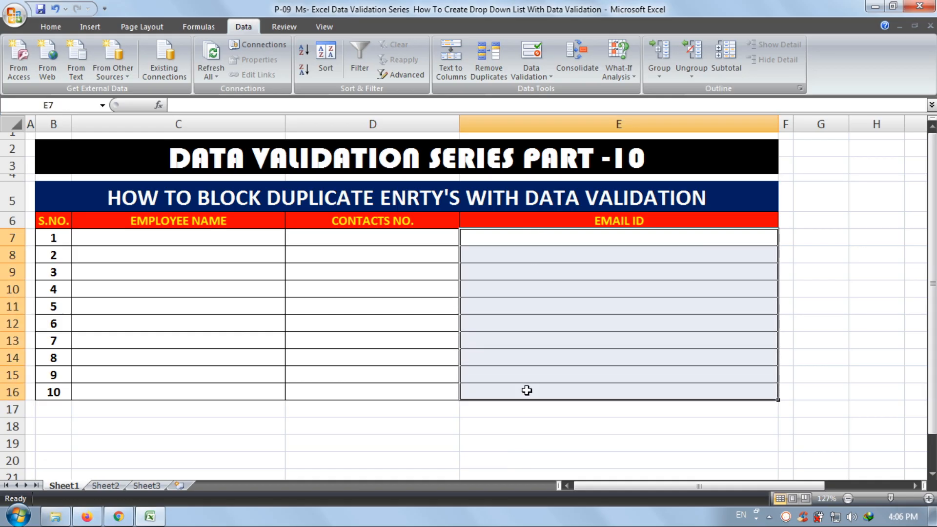
{"action": "left_click", "coordinate": [541, 47]}
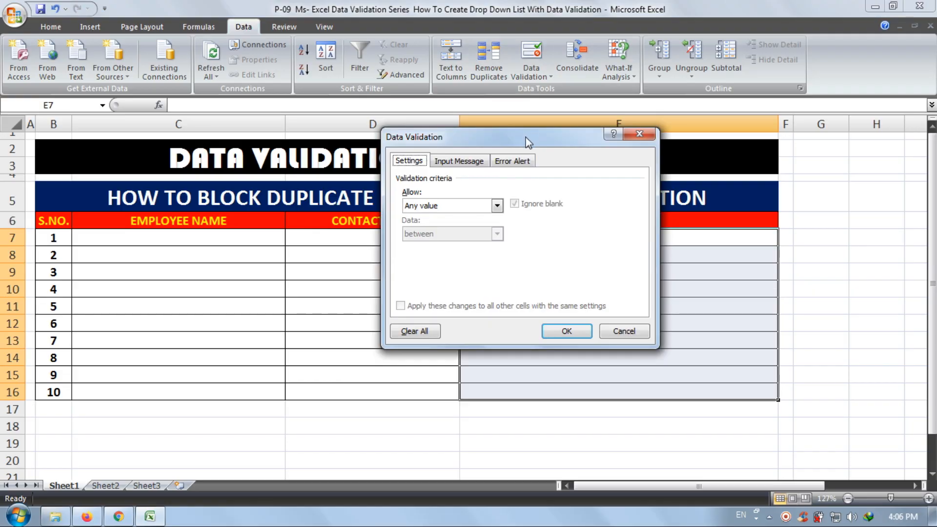
{"action": "left_click_drag", "start_coordinate": [525, 137], "coordinate": [258, 106]}
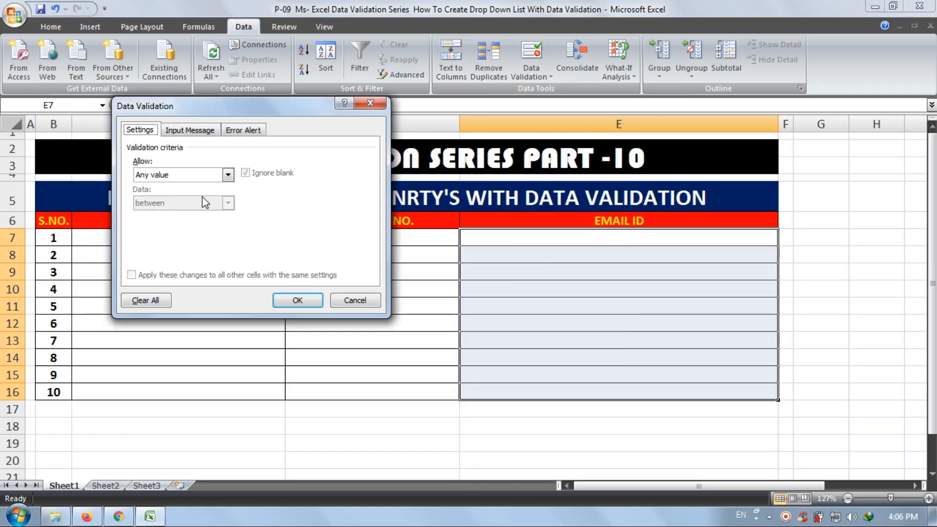
{"action": "left_click", "coordinate": [209, 176]}
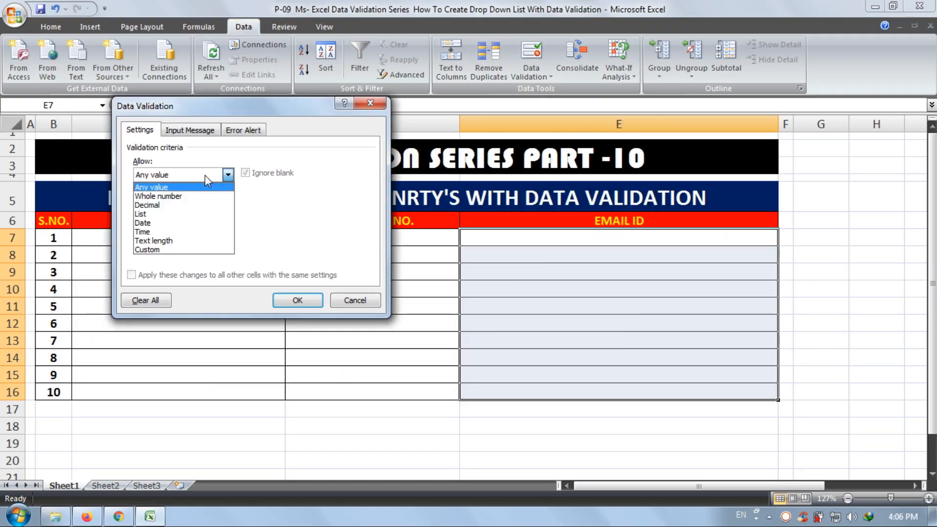
{"action": "left_click", "coordinate": [198, 250]}
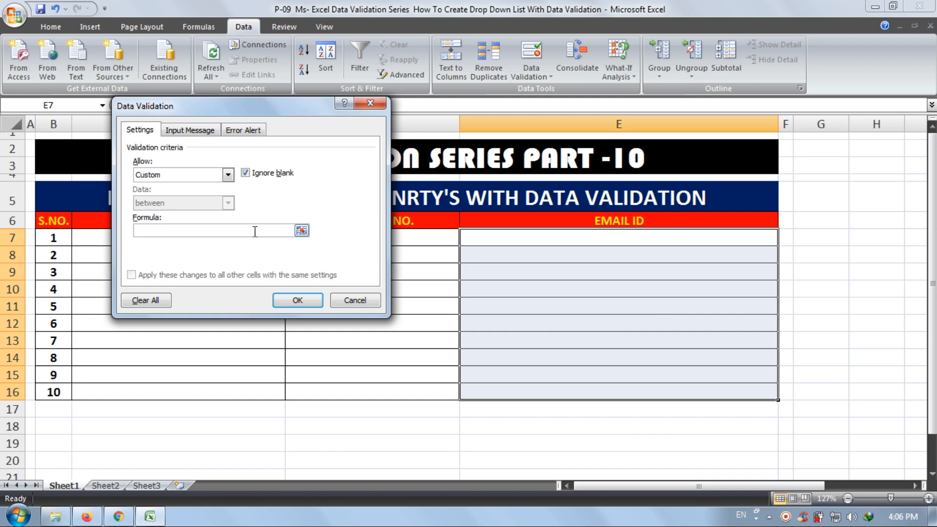
- Begin the validation formula with =COUNTIF( and the absolute range $E$7:$E$16
{"action": "left_click", "coordinate": [254, 231]}
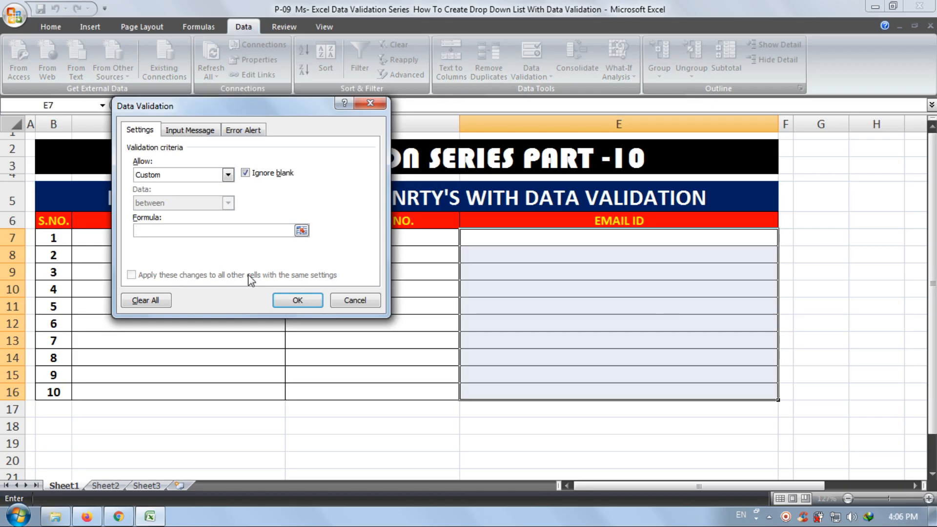
{"action": "type", "text": "=COUNTIF("}
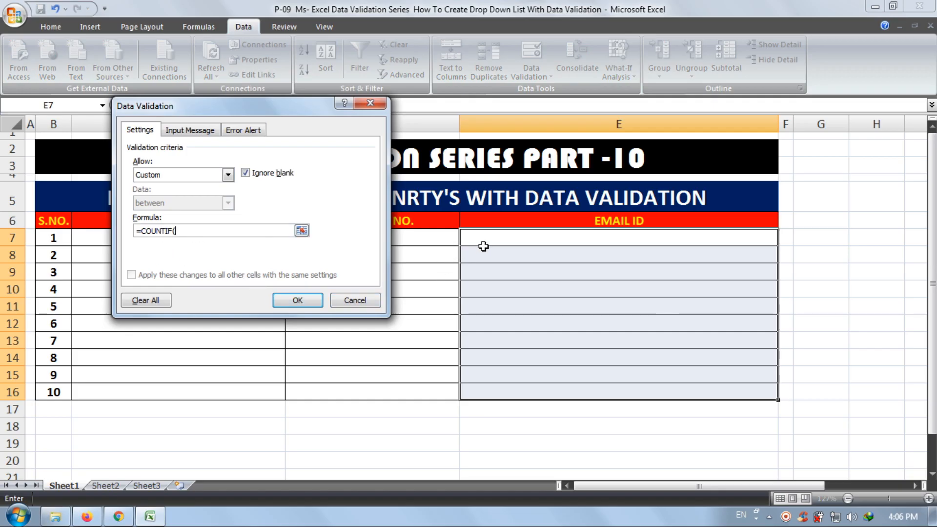
{"action": "left_click_drag", "start_coordinate": [483, 244], "coordinate": [476, 391]}
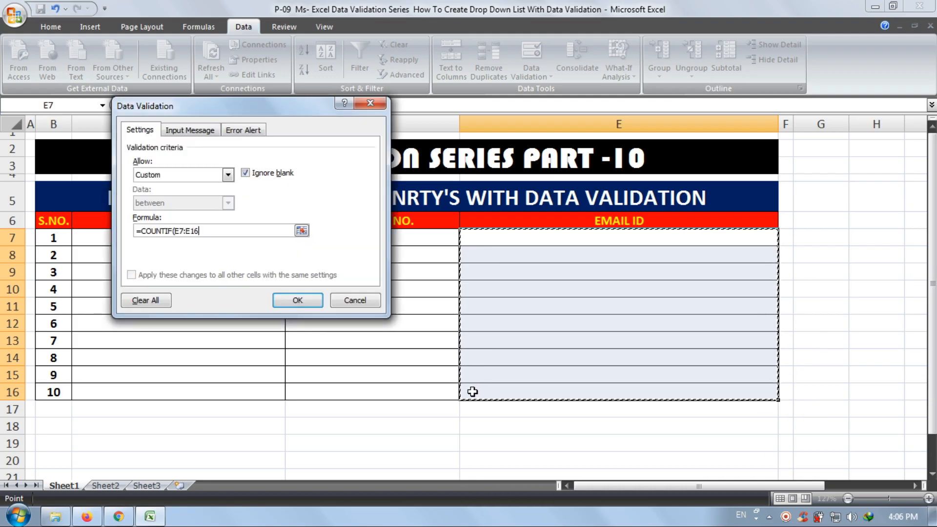
{"action": "left_click", "coordinate": [207, 233]}
{"action": "left_click_drag", "start_coordinate": [200, 231], "coordinate": [178, 228]}
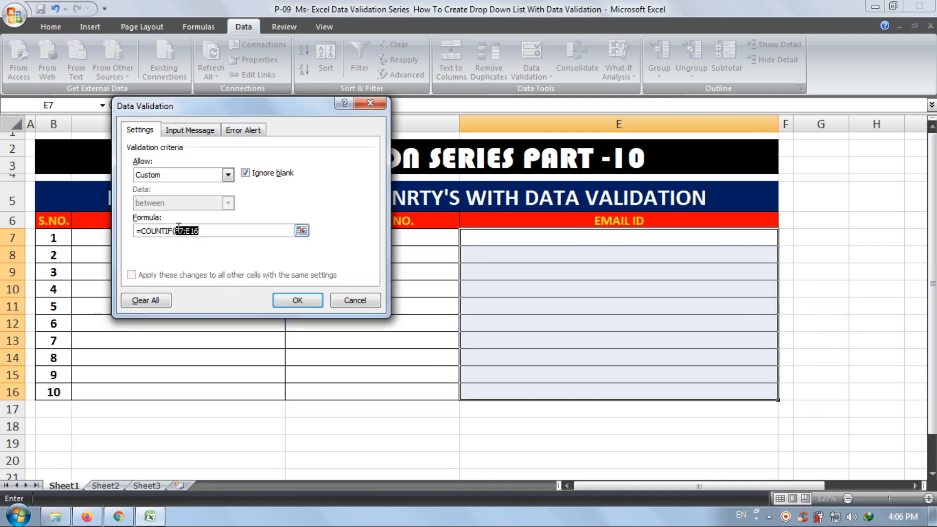
{"action": "key", "text": "F4"}
- Complete the COUNTIF formula with $E$7 as the criterion and )<2 as the condition, and apply the validation rule
{"action": "left_click", "coordinate": [229, 230]}
{"action": "type", "text": ","}
{"action": "left_click", "coordinate": [518, 237]}
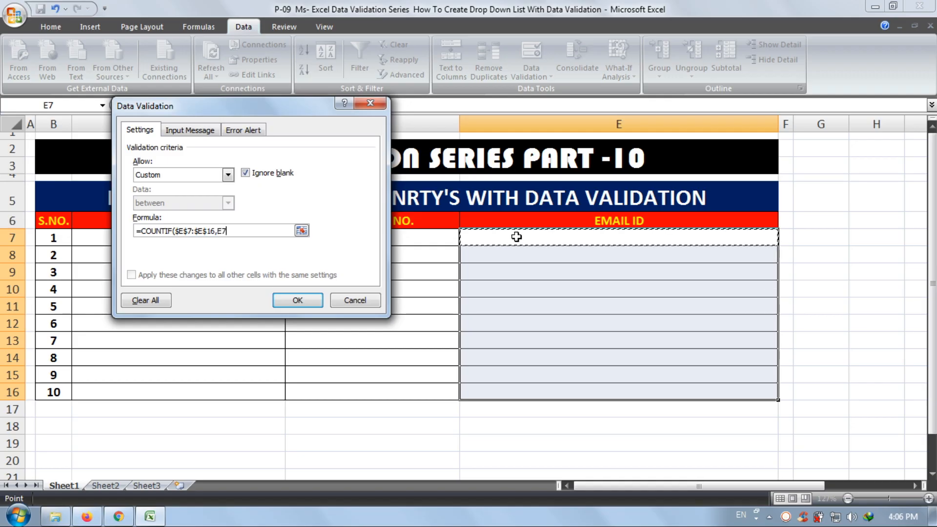
{"action": "key", "text": "F4"}
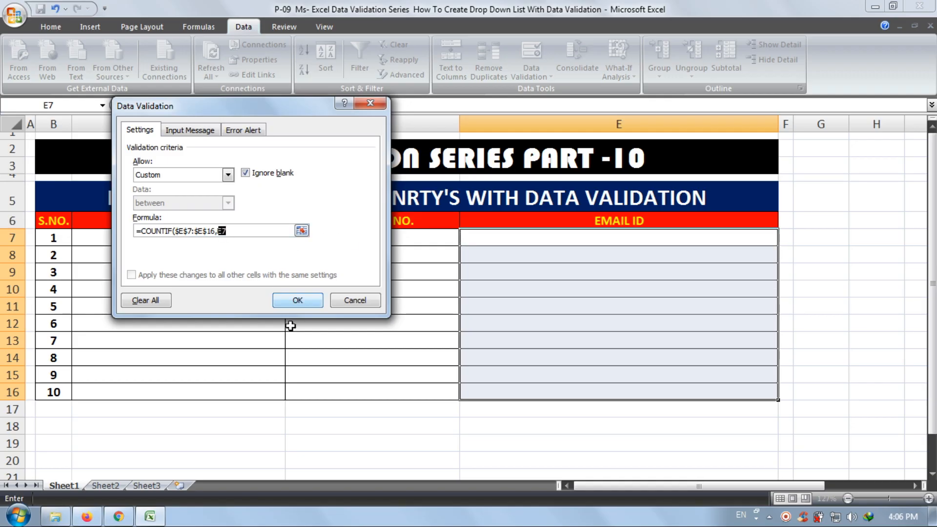
{"action": "left_click", "coordinate": [239, 231]}
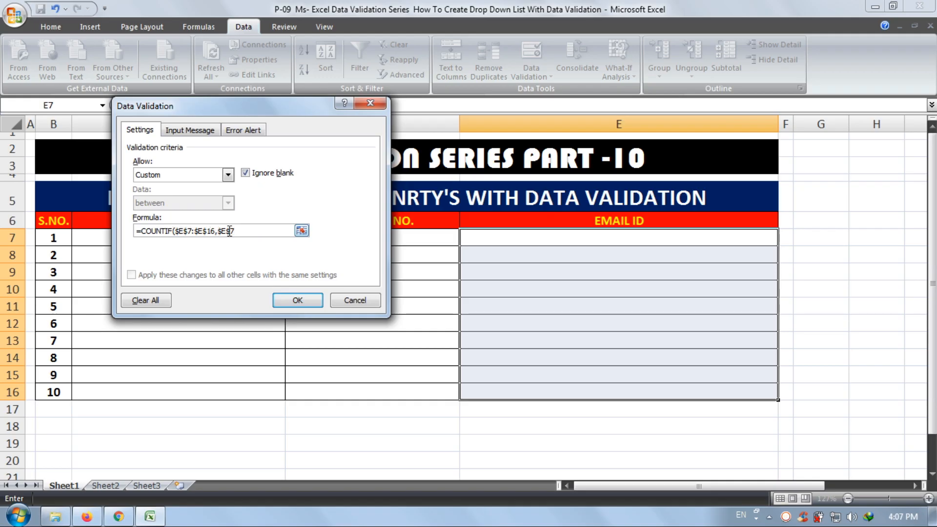
{"action": "type", "text": ")<2"}
{"action": "left_click", "coordinate": [315, 303]}
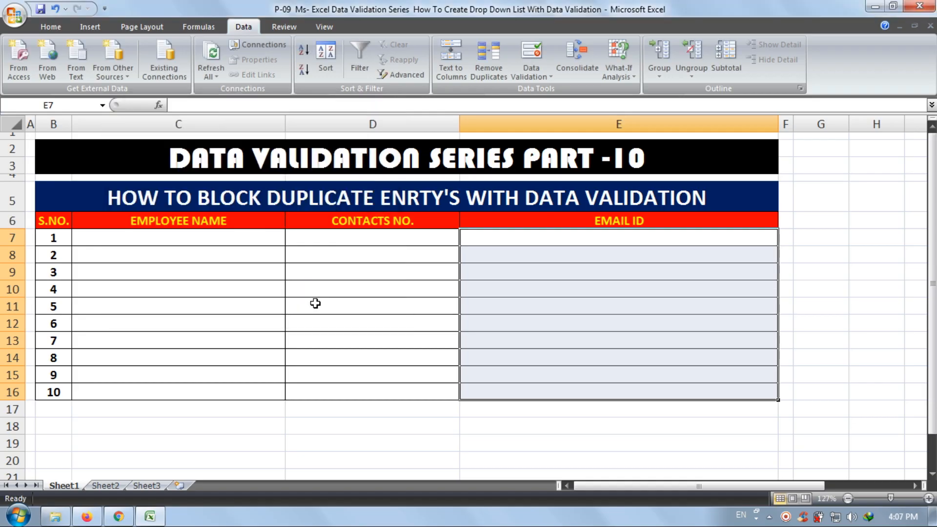
- Enter the test value 111 in cell E7 of the EMAIL ID column
{"action": "left_click", "coordinate": [531, 238]}
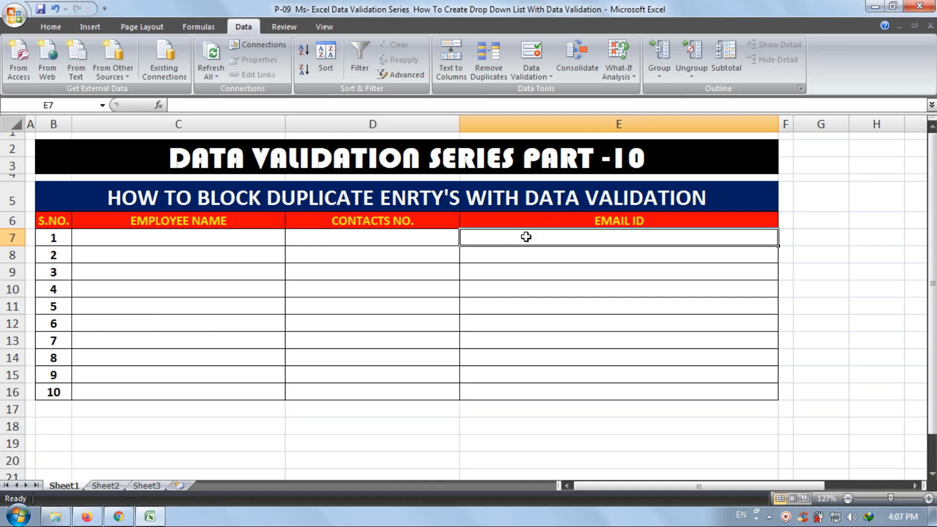
{"action": "type", "text": "11"}
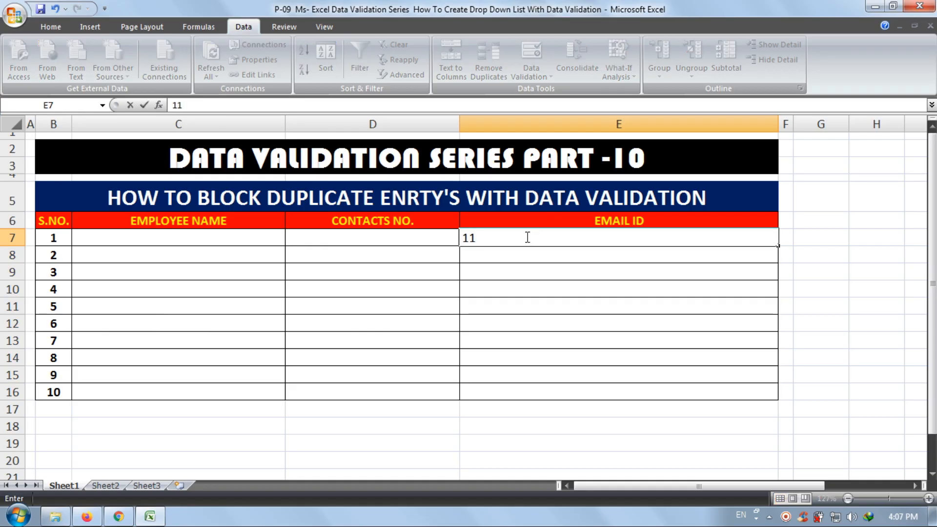
{"action": "type", "text": "1"}
{"action": "key", "text": "Return"}
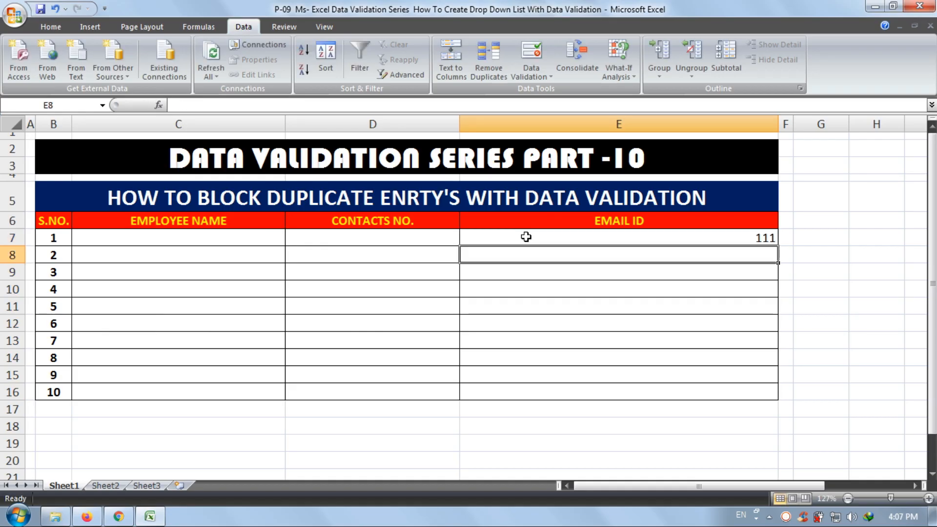
- Test the validation rule by trying to enter the duplicate value 111 in cell E8, and cancel the entry
{"action": "type", "text": "11"}
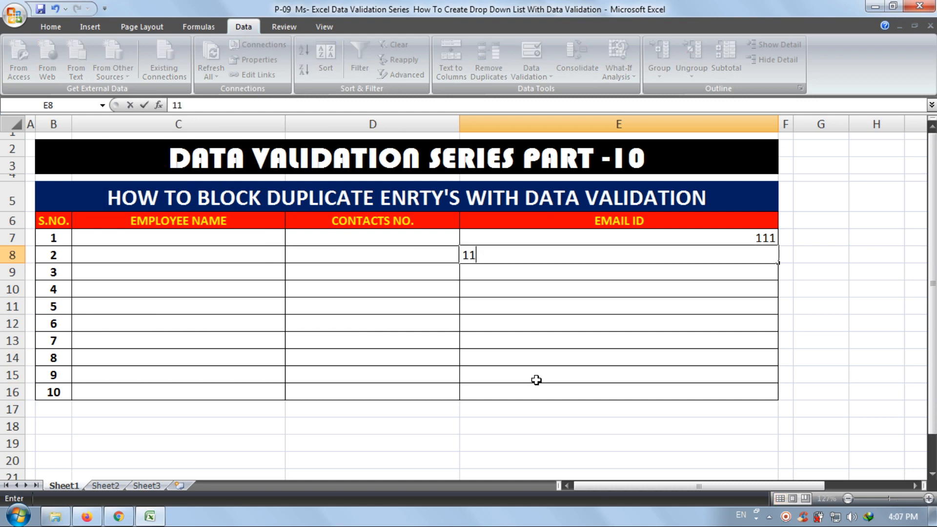
{"action": "type", "text": "1"}
{"action": "key", "text": "Return"}
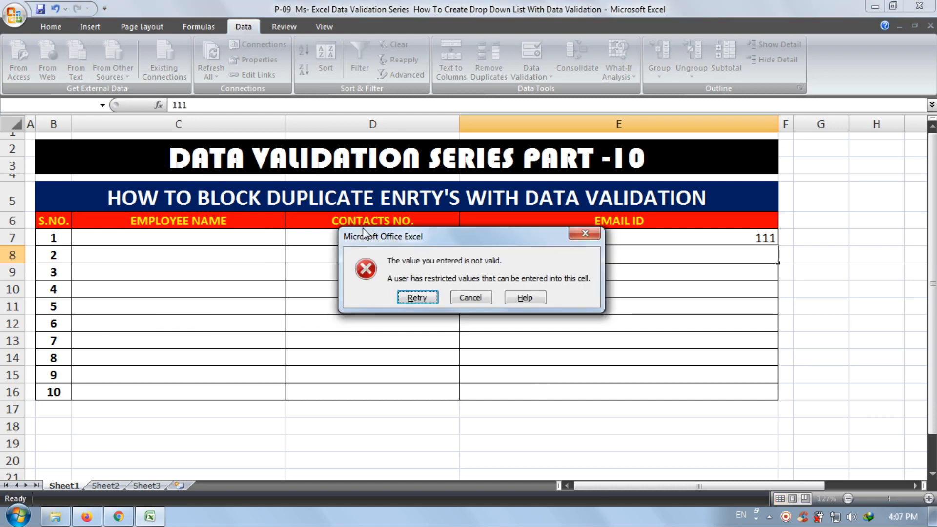
{"action": "left_click", "coordinate": [457, 296]}
- Replace the value in cell E7 with ABCD and try to enter the duplicate ABCD in E8, cancelling the entry
{"action": "left_click", "coordinate": [569, 235]}
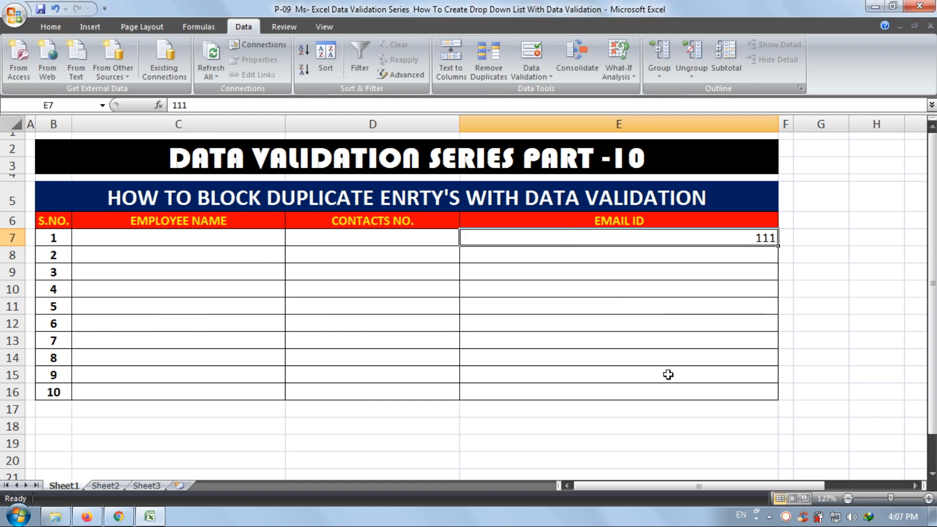
{"action": "type", "text": "ABCD"}
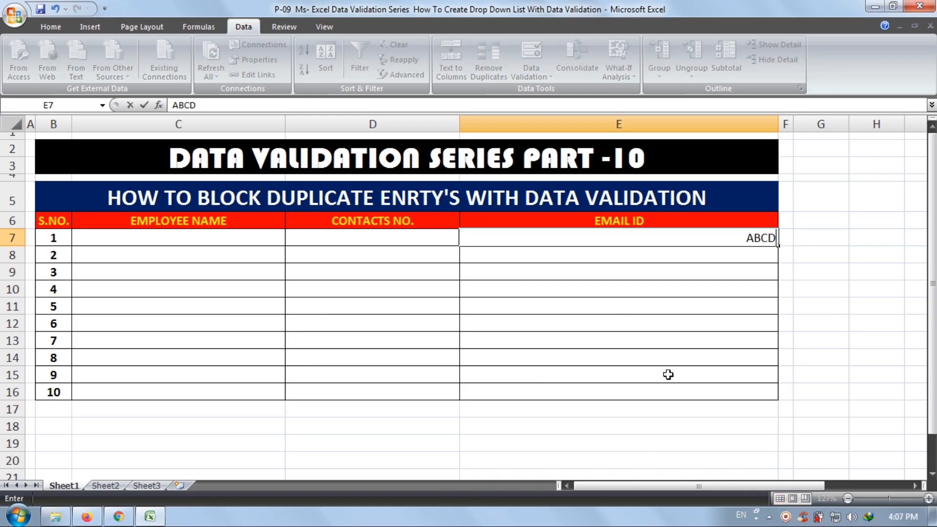
{"action": "key", "text": "Return"}
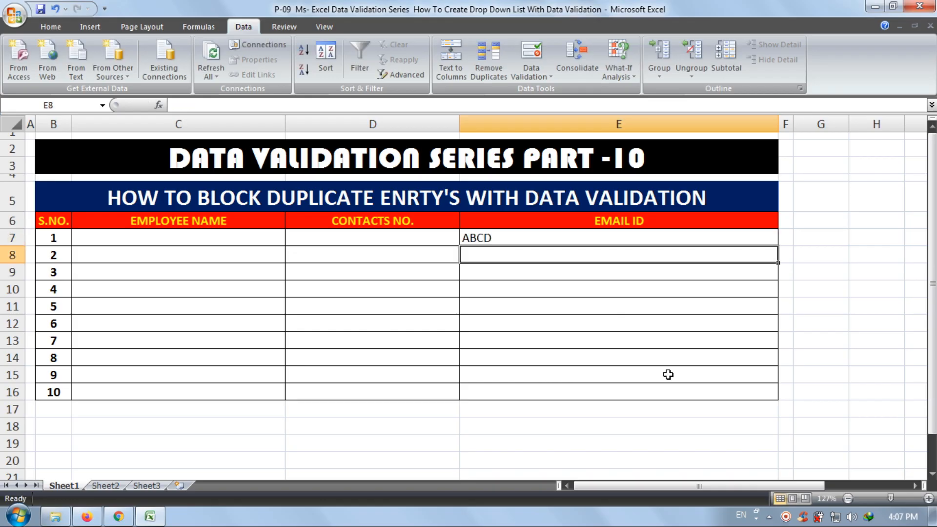
{"action": "type", "text": "ABCD"}
{"action": "key", "text": "Return"}
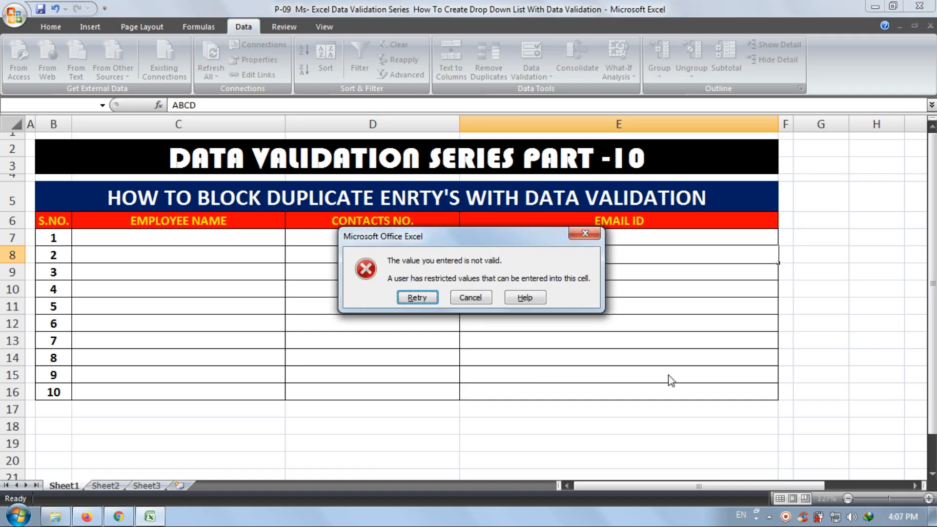
{"action": "key", "text": "Return"}
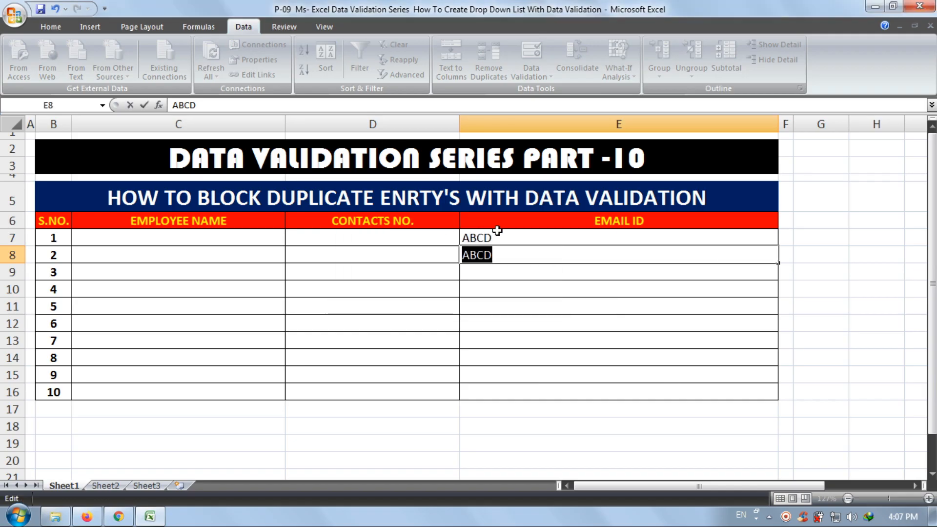
{"action": "key", "text": "Return"}
{"action": "left_click", "coordinate": [481, 296]}
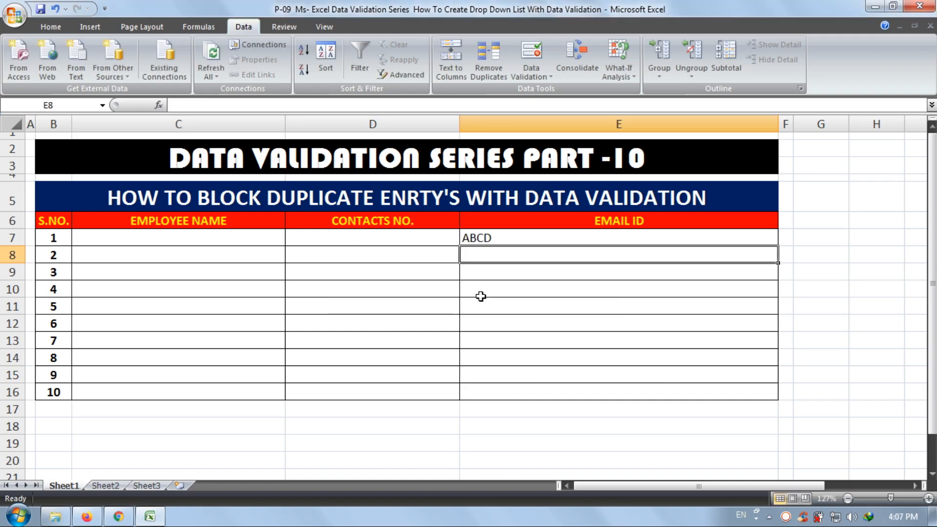
- Clear the contents of the EMAIL ID cells E7:E16 and remove their data validation rule
{"action": "left_click_drag", "start_coordinate": [476, 238], "coordinate": [494, 388]}
{"action": "key", "text": "Delete"}
{"action": "left_click", "coordinate": [531, 54]}
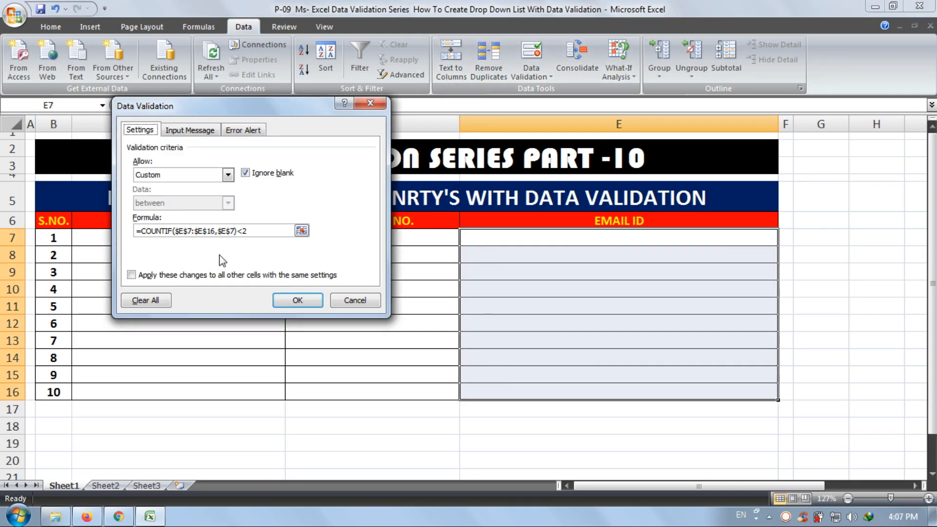
{"action": "left_click", "coordinate": [154, 300]}
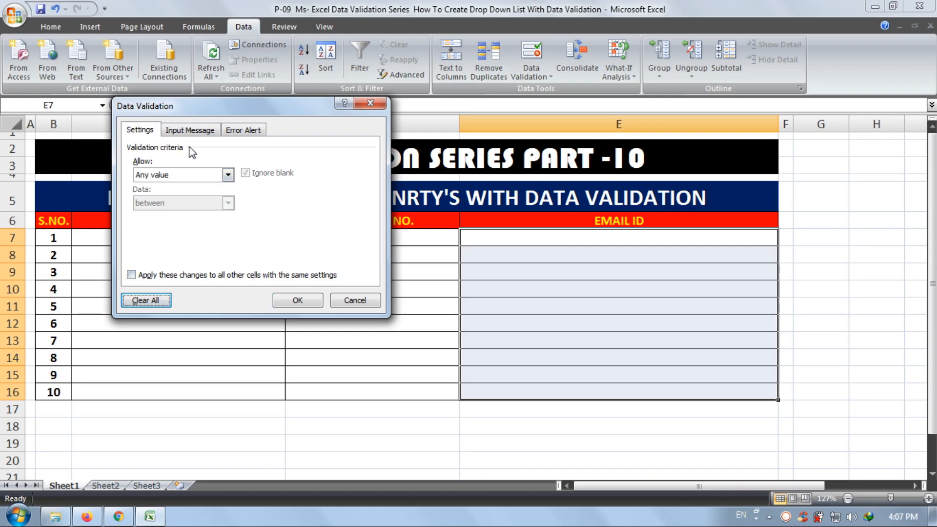
{"action": "left_click", "coordinate": [228, 175]}
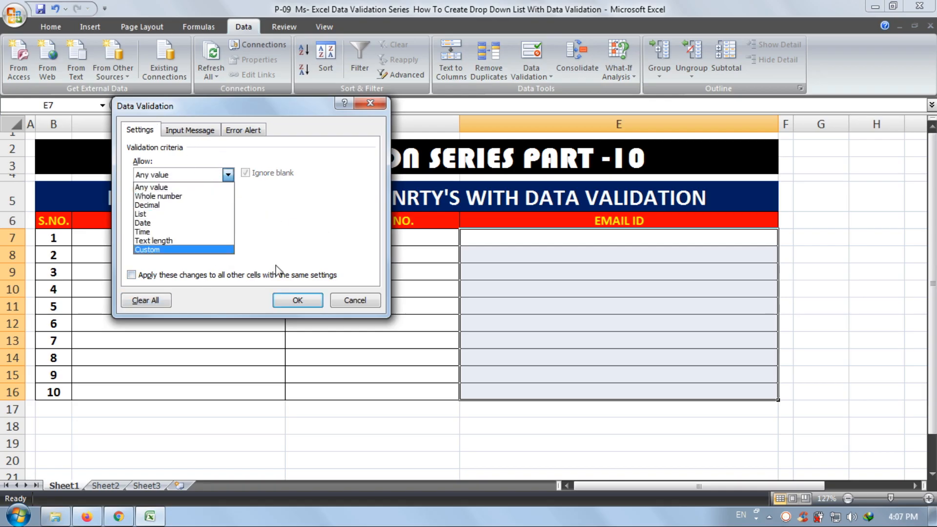
{"action": "left_click", "coordinate": [307, 215]}
{"action": "left_click", "coordinate": [297, 300]}
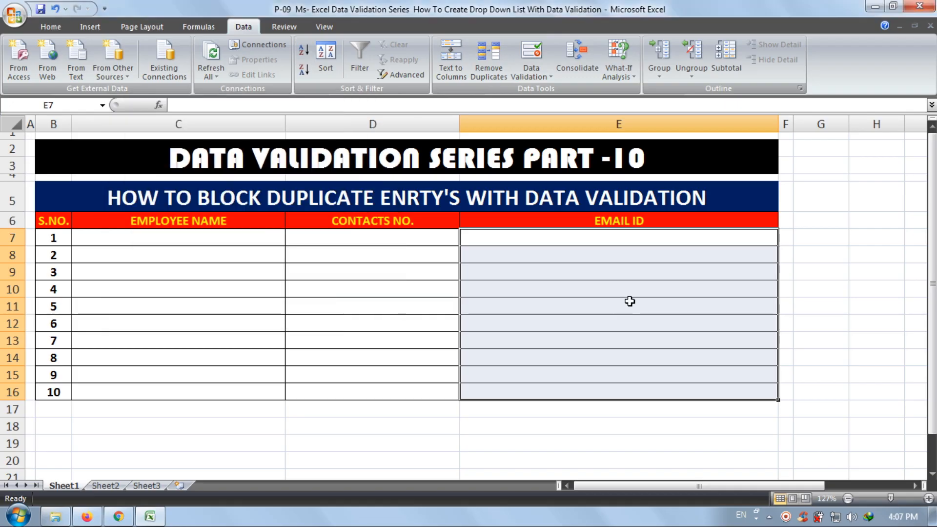
- Open data validation again for the EMAIL ID cells E7:E16 and allow Custom criteria
{"action": "left_click", "coordinate": [629, 301]}
{"action": "left_click_drag", "start_coordinate": [573, 239], "coordinate": [569, 392]}
{"action": "left_click", "coordinate": [531, 53]}
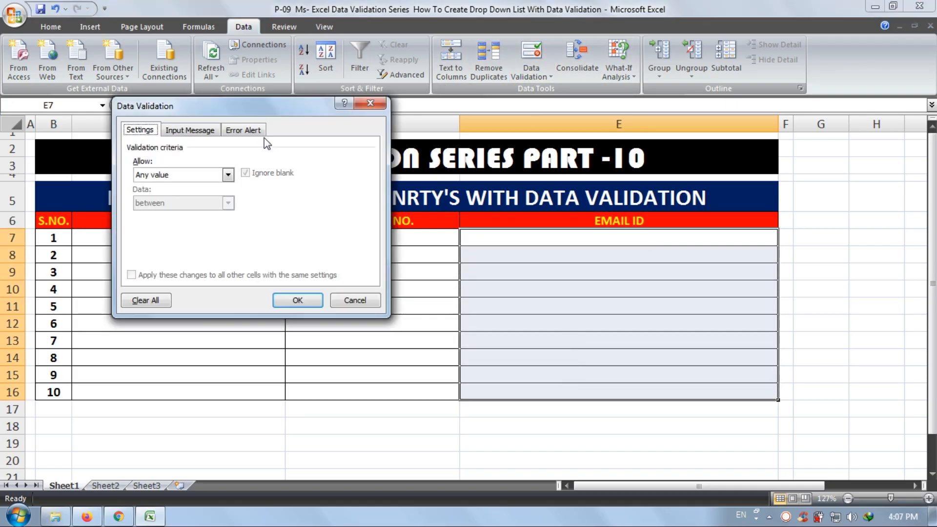
{"action": "left_click", "coordinate": [227, 175]}
{"action": "left_click", "coordinate": [217, 247]}
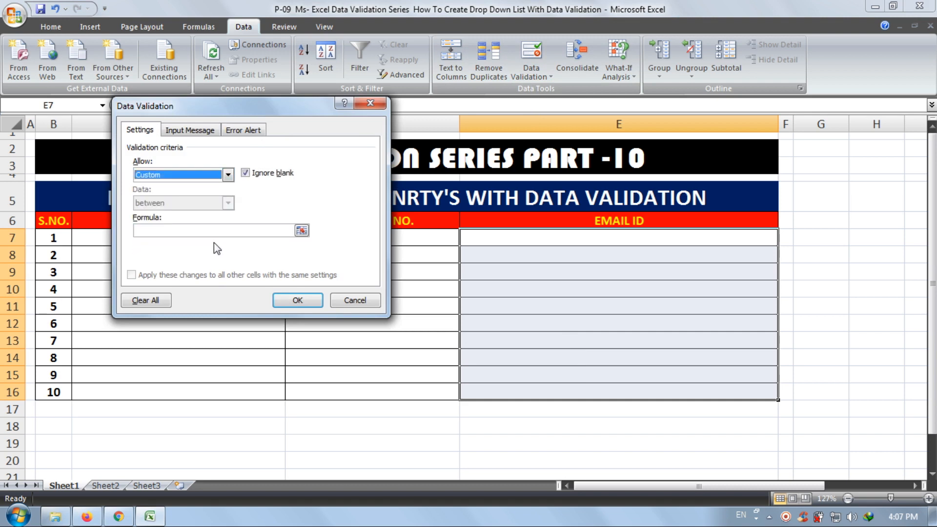
- Begin the custom validation formula with =COUNTIF(E7:E16
{"action": "left_click", "coordinate": [215, 231]}
{"action": "type", "text": "=C"}
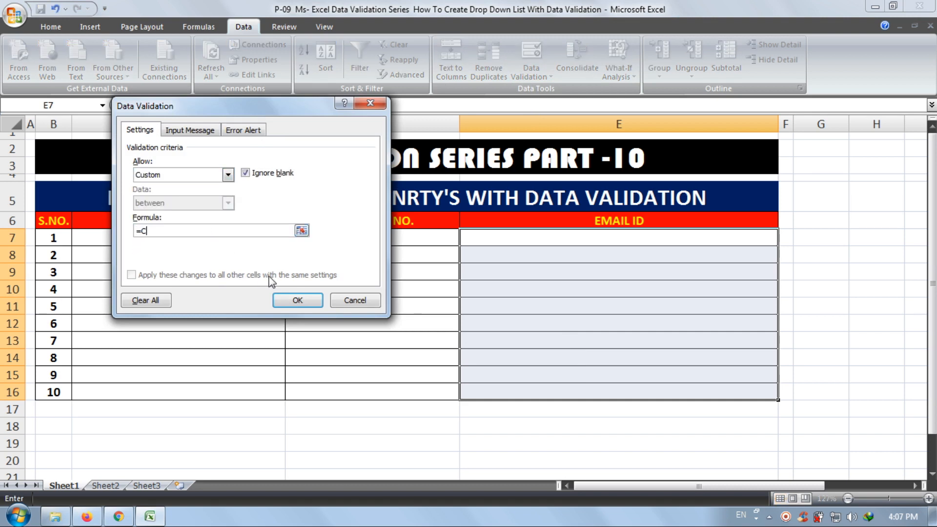
{"action": "type", "text": "OUNTIF"}
{"action": "type", "text": "("}
{"action": "type", "text": ":"}
{"action": "type", "text": "6"}
{"action": "type", "text": "E16"}
{"action": "type", "text": "+C7"}
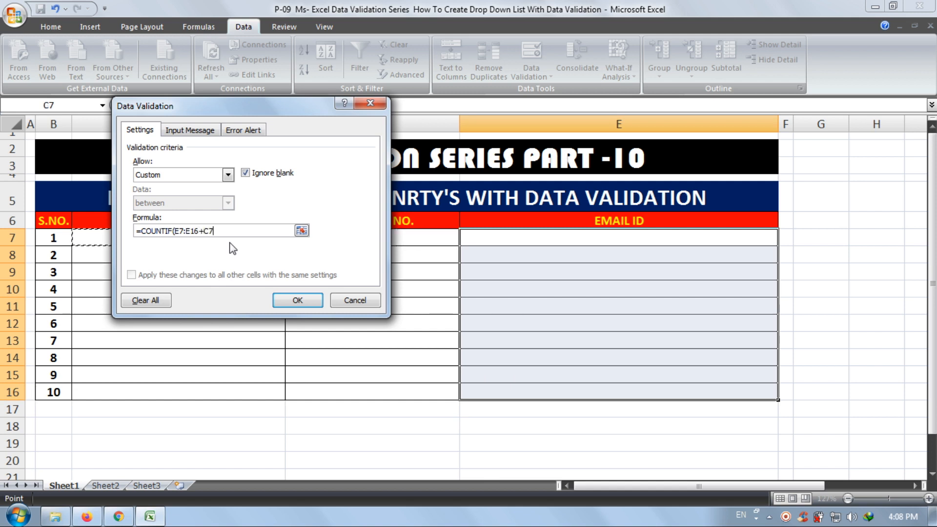
{"action": "key", "text": "BackSpace"}
{"action": "key", "text": "BackSpace"}
- Make the range in the COUNTIF formula absolute as $E$7:$E$16
{"action": "type", "text": "$"}
{"action": "key", "text": "Right"}
{"action": "type", "text": "$"}
{"action": "key", "text": "Right"}
{"action": "key", "text": "Right"}
{"action": "type", "text": "$"}
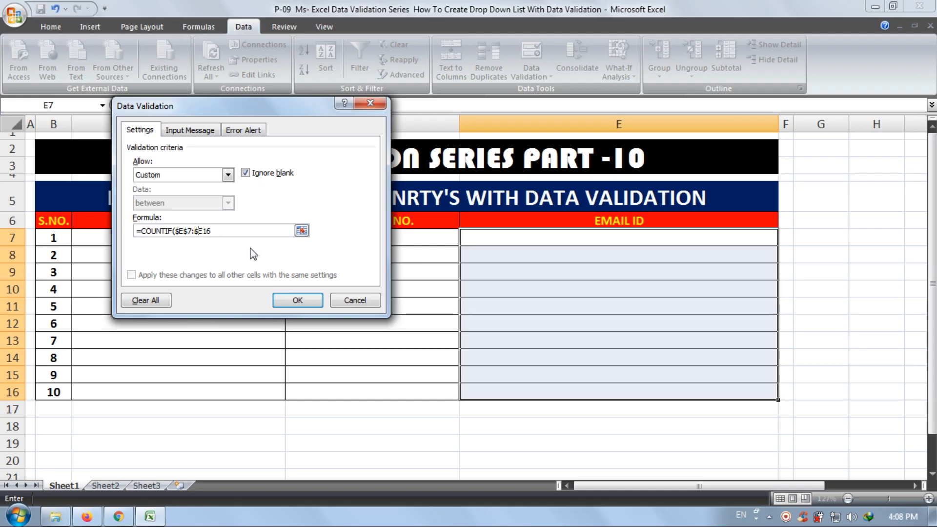
{"action": "key", "text": "Right"}
{"action": "type", "text": "$16,"}
- Complete the validation formula with $E$7 as the criterion and )<2 as the condition, and apply the rule
{"action": "type", "text": "$E$7)<2"}
{"action": "left_click", "coordinate": [314, 297]}
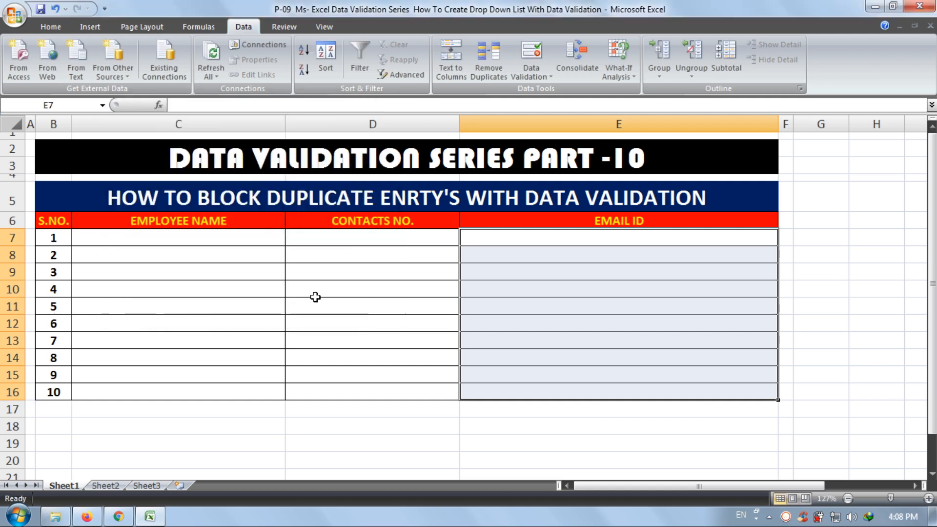
- Test the rule by entering 11 in cell E7 and trying 11 again in E8, and clear the test entries
{"action": "left_click", "coordinate": [465, 242]}
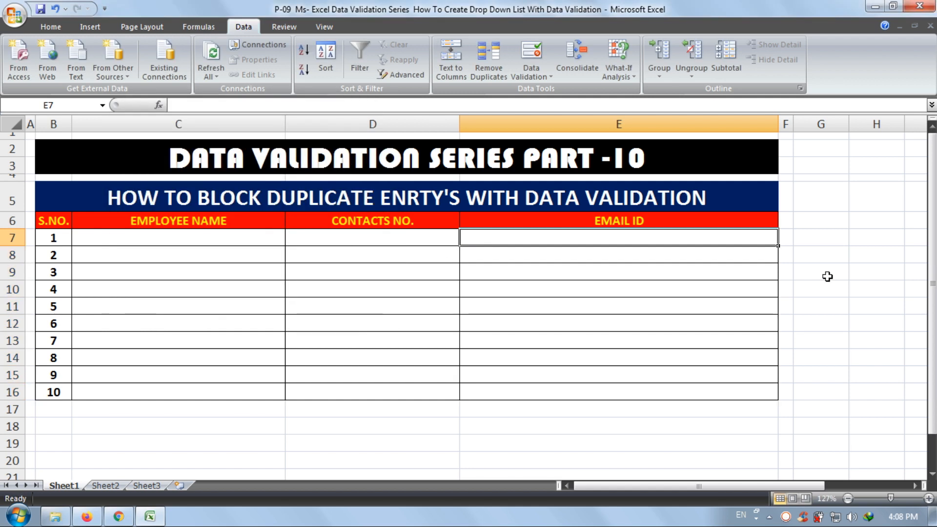
{"action": "type", "text": "11"}
{"action": "key", "text": "Return"}
{"action": "type", "text": "11"}
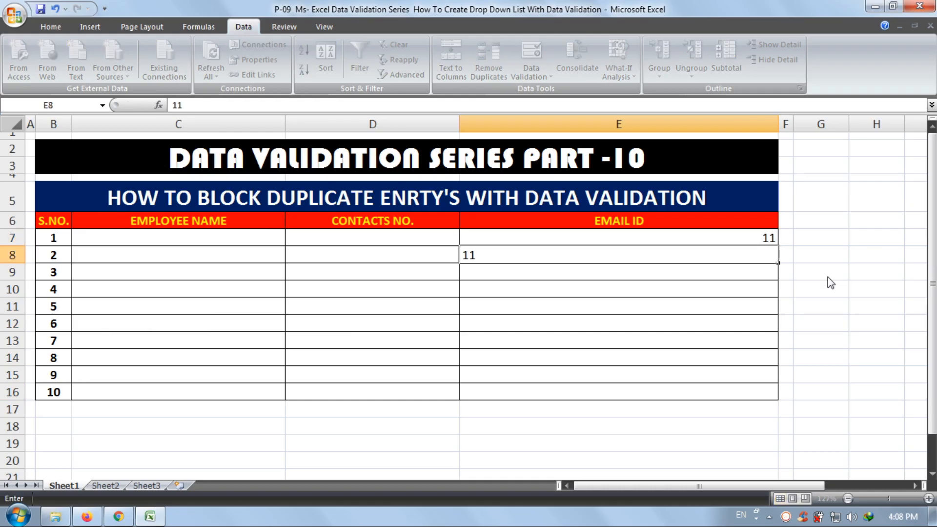
{"action": "key", "text": "Return"}
{"action": "key", "text": "Return"}
{"action": "key", "text": "BackSpace"}
{"action": "left_click", "coordinate": [695, 243]}
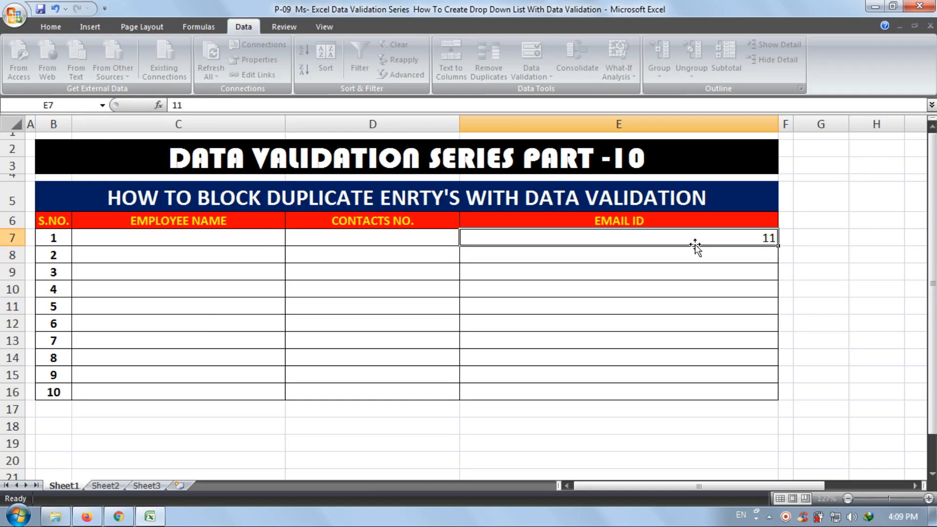
{"action": "key", "text": "Delete"}
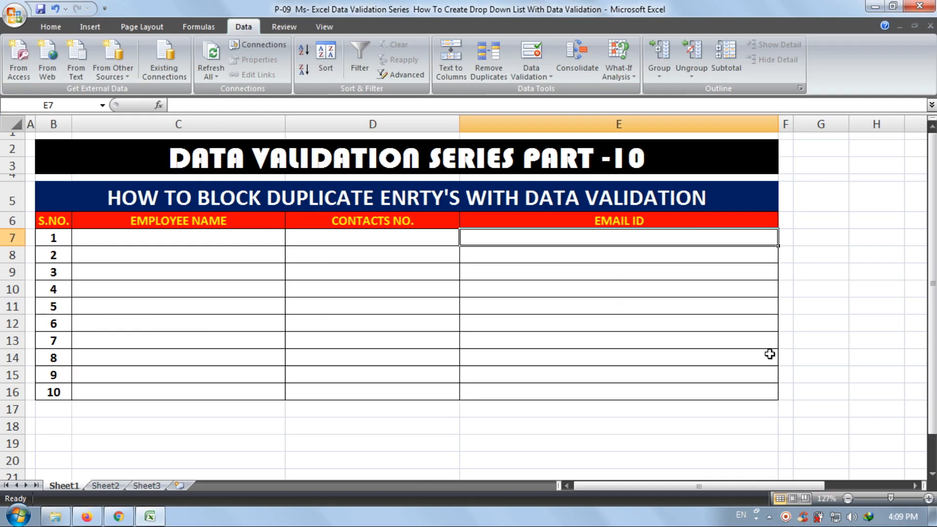
- Repeat the duplicate test with 11 in cell E7 and the same number in E8, discarding the E8 entry
{"action": "type", "text": "11"}
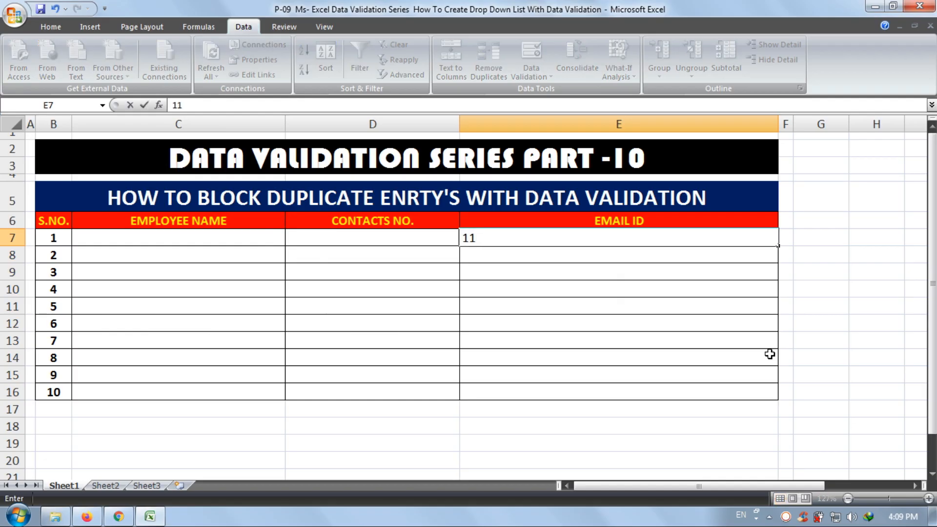
{"action": "key", "text": "Return"}
{"action": "type", "text": "11"}
{"action": "key", "text": "Return"}
{"action": "key", "text": "Return"}
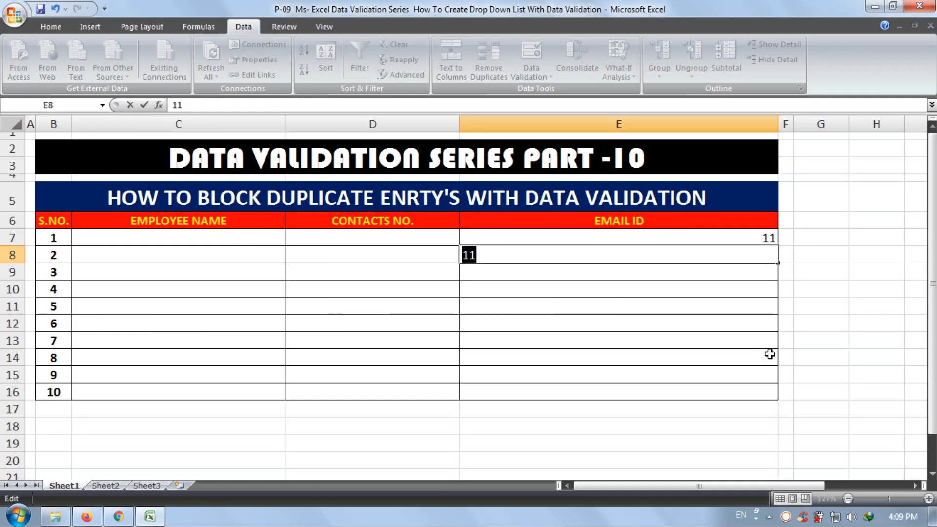
{"action": "key", "text": "BackSpace"}
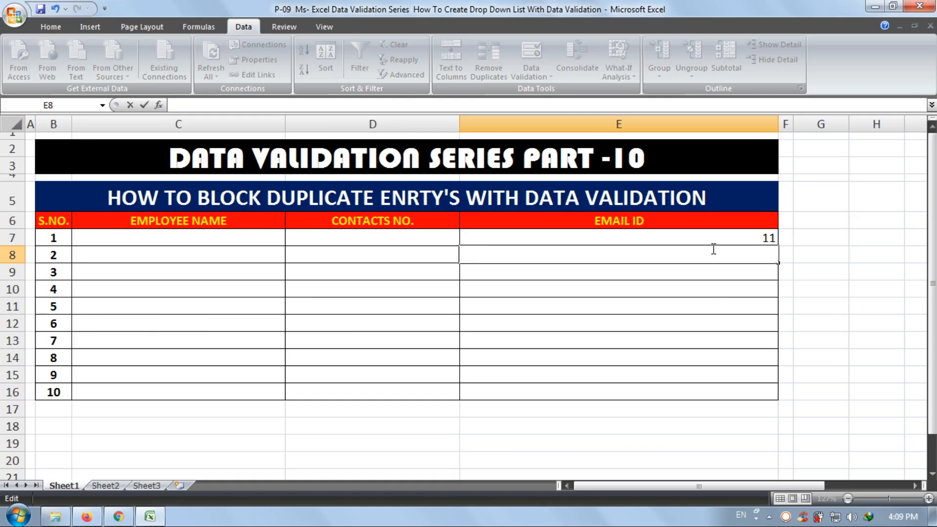
- Test the rule with the text AAAAA in cell E7 and the same text in E8, and clear the test entries
{"action": "left_click", "coordinate": [701, 231]}
{"action": "type", "text": "AAAAA"}
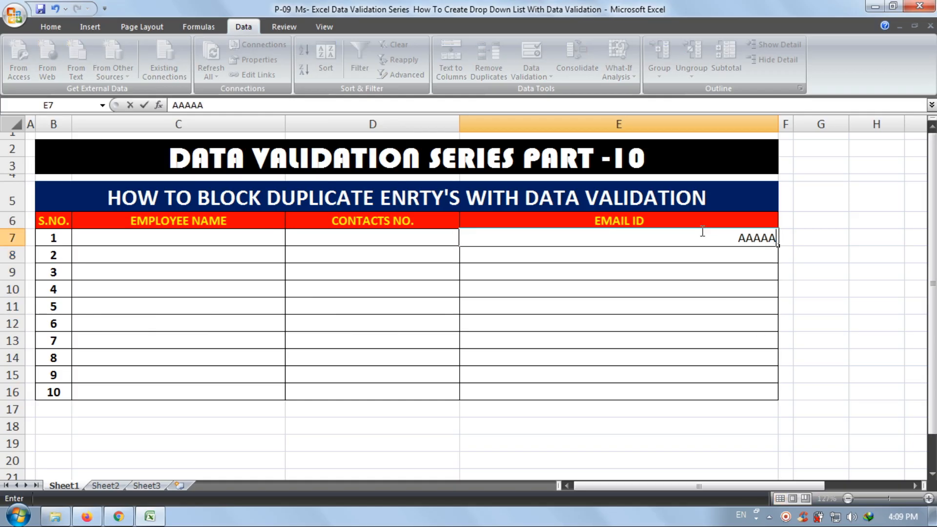
{"action": "key", "text": "Return"}
{"action": "type", "text": "AAAAA"}
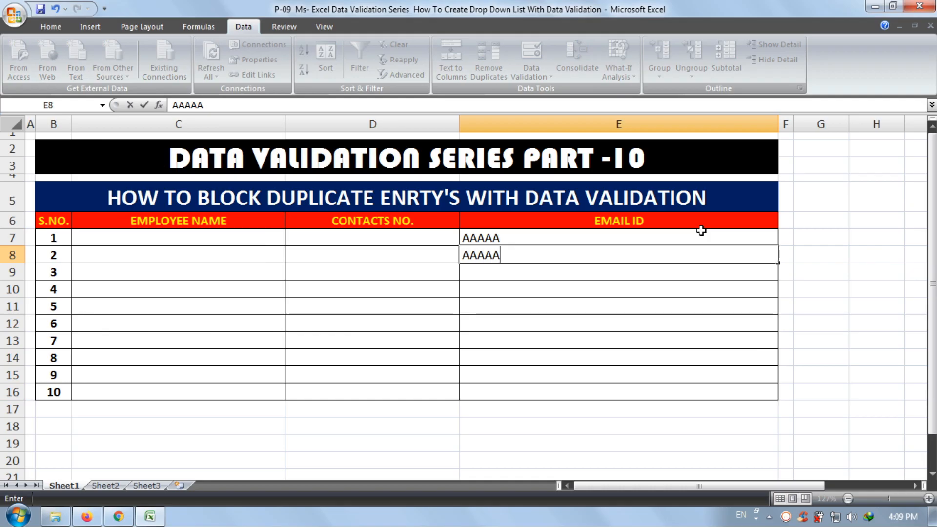
{"action": "key", "text": "Return"}
{"action": "key", "text": "Return"}
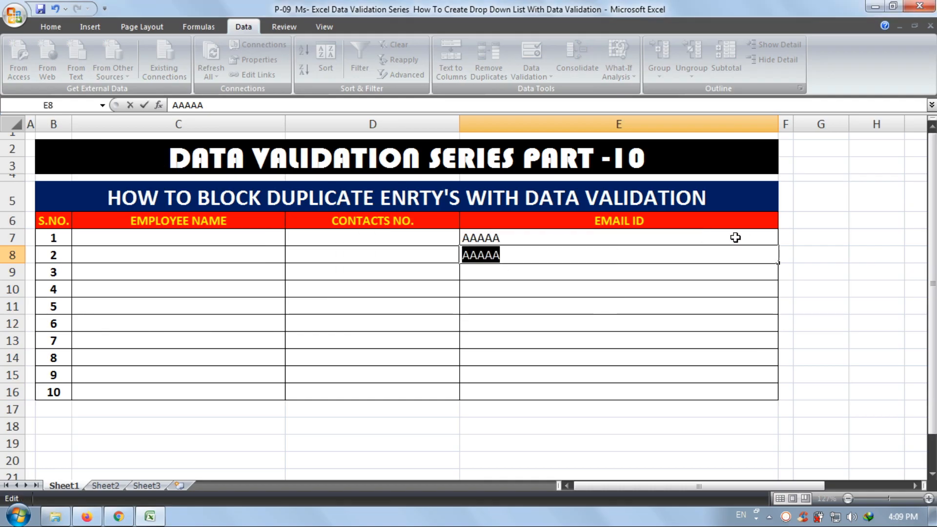
{"action": "key", "text": "Return"}
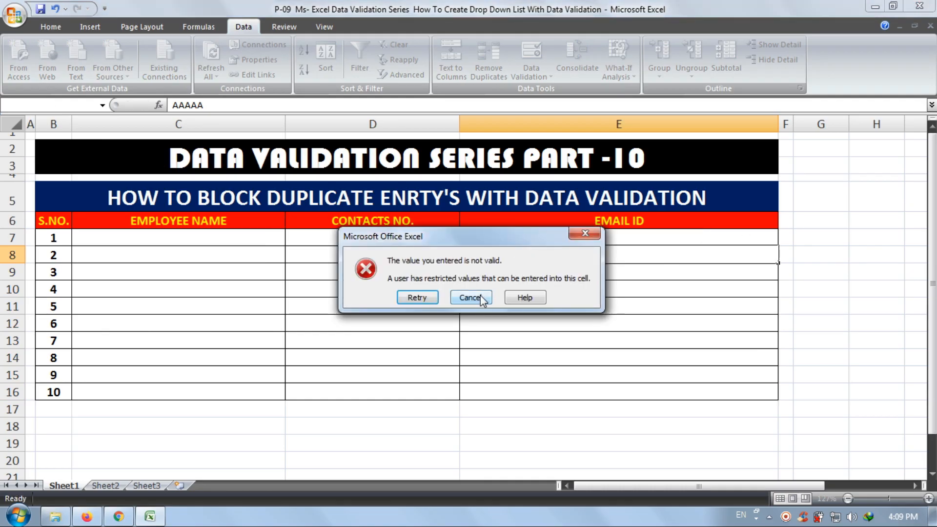
{"action": "left_click", "coordinate": [477, 296]}
{"action": "left_click", "coordinate": [514, 238]}
{"action": "key", "text": "Delete"}
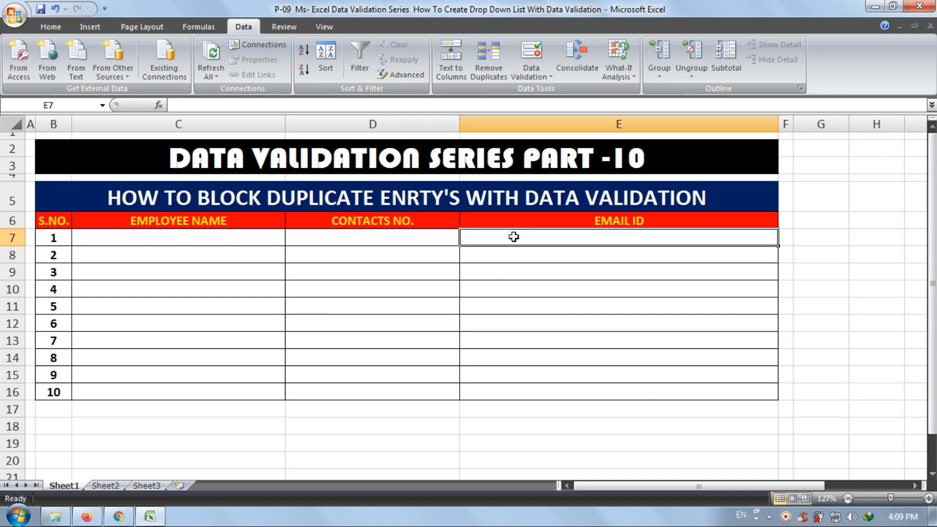
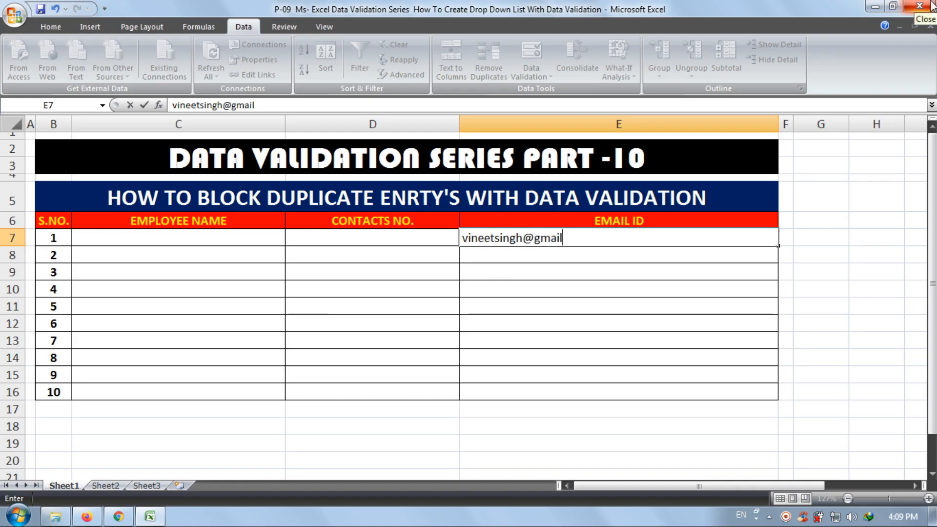
- Enter the first employee's e-mail address in cell E7 of the EMAIL ID column
{"action": "key", "text": "Return"}
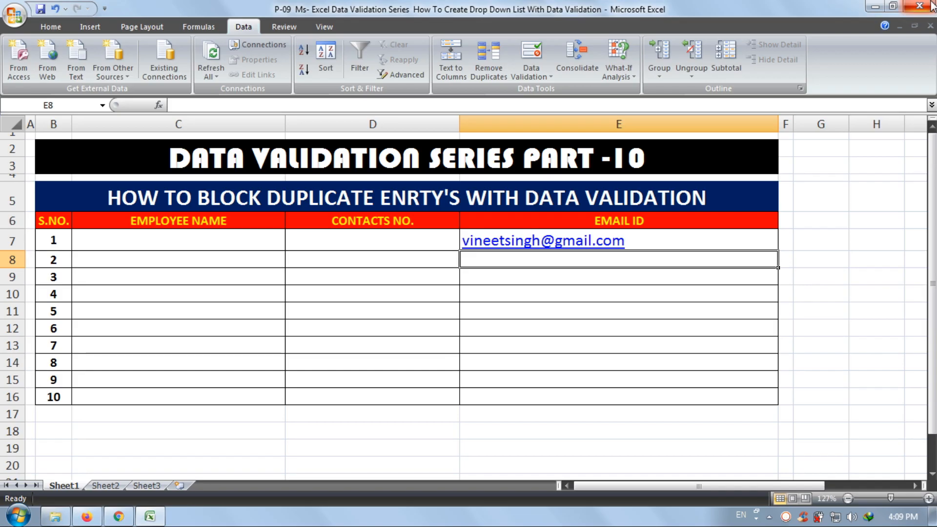
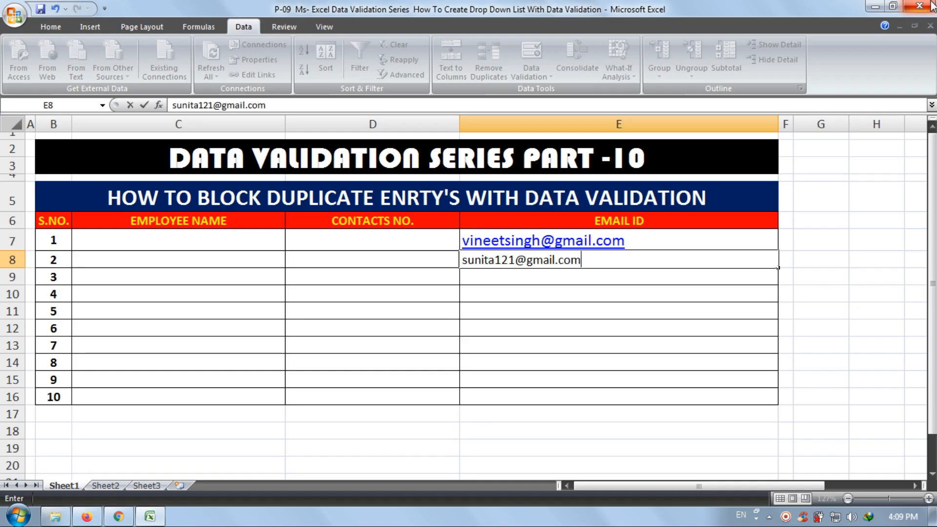
- Enter the second employee's e-mail address in cell E8 of the EMAIL ID column
{"action": "key", "text": "Return"}
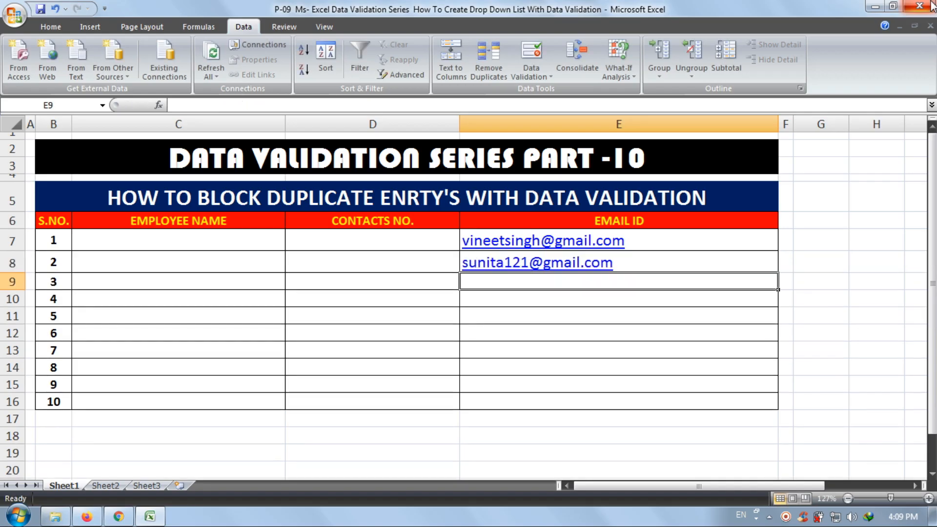
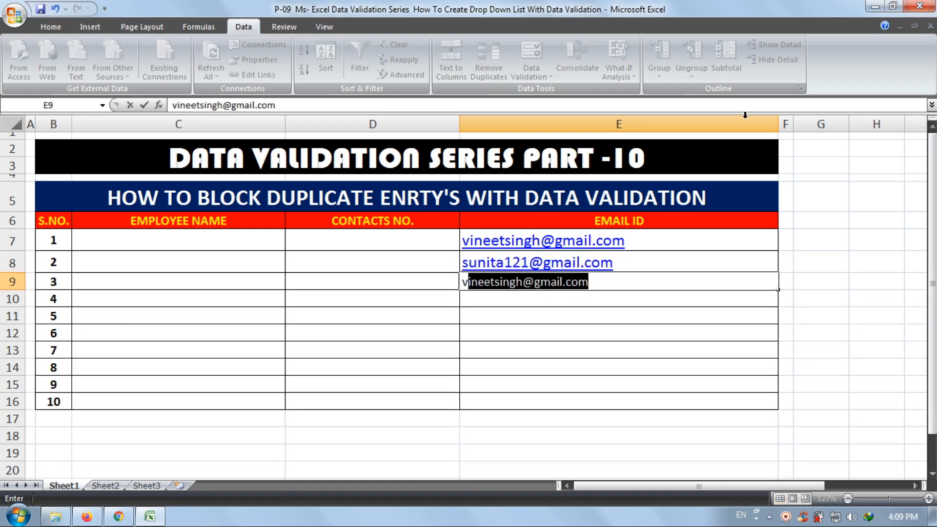
- Test the rule by trying the first employee's e-mail address again in cell E9, and clear the duplicate
{"action": "left_click", "coordinate": [609, 281]}
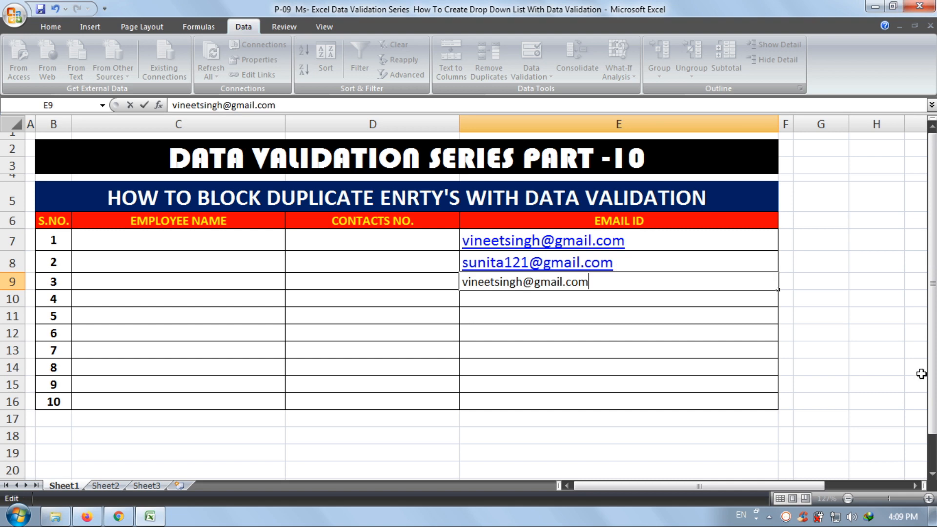
{"action": "key", "text": "Return"}
{"action": "key", "text": "Return"}
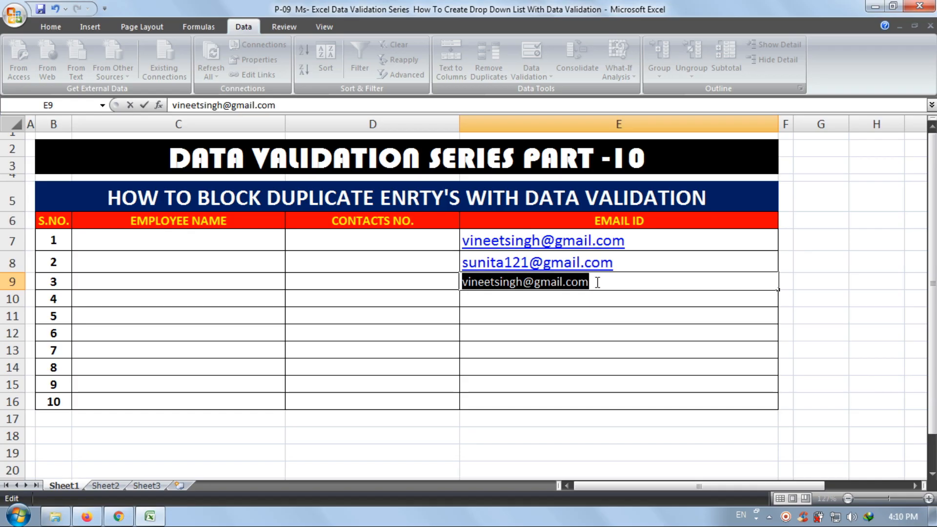
{"action": "key", "text": "BackSpace"}
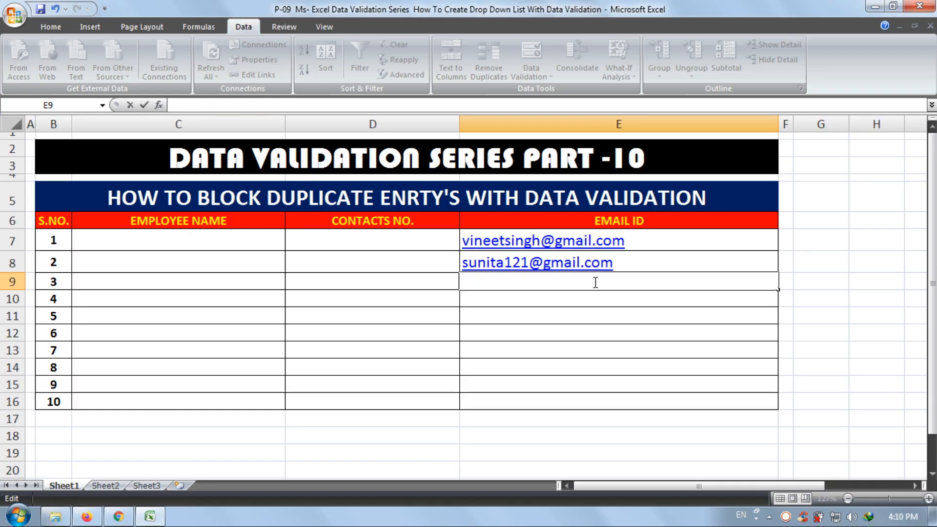
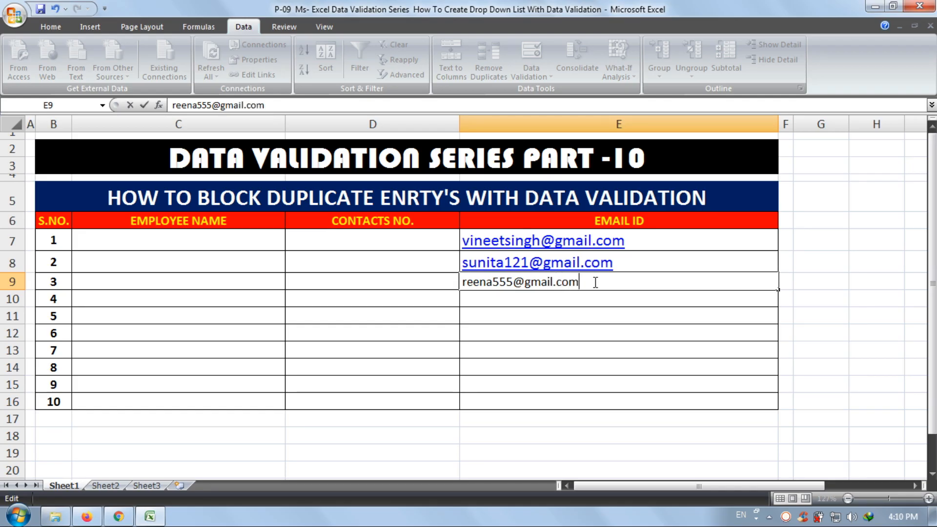
- Enter the third employee's e-mail address in cell E9
{"action": "key", "text": "Return"}
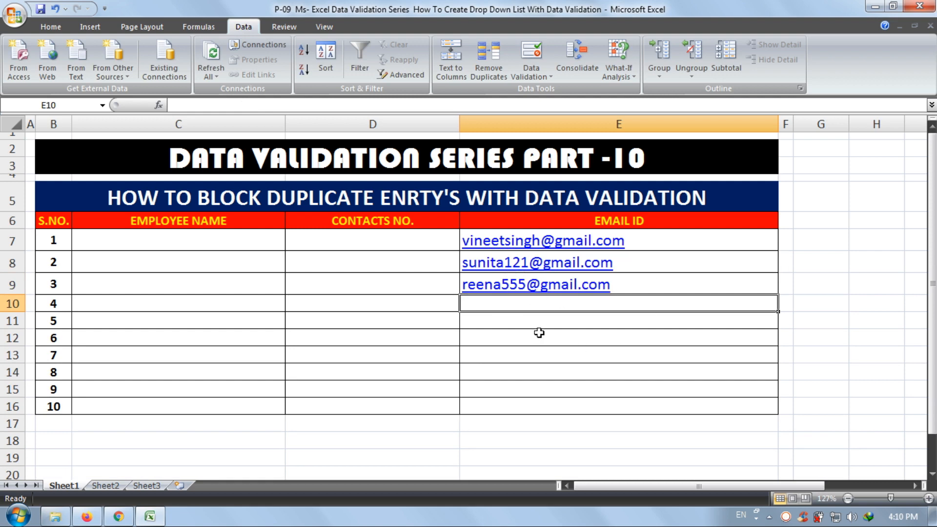
- Start a data validation rule for the CONTACTS NO. cells D7:D16 with Custom as the allowed type
{"action": "left_click_drag", "start_coordinate": [356, 238], "coordinate": [356, 411]}
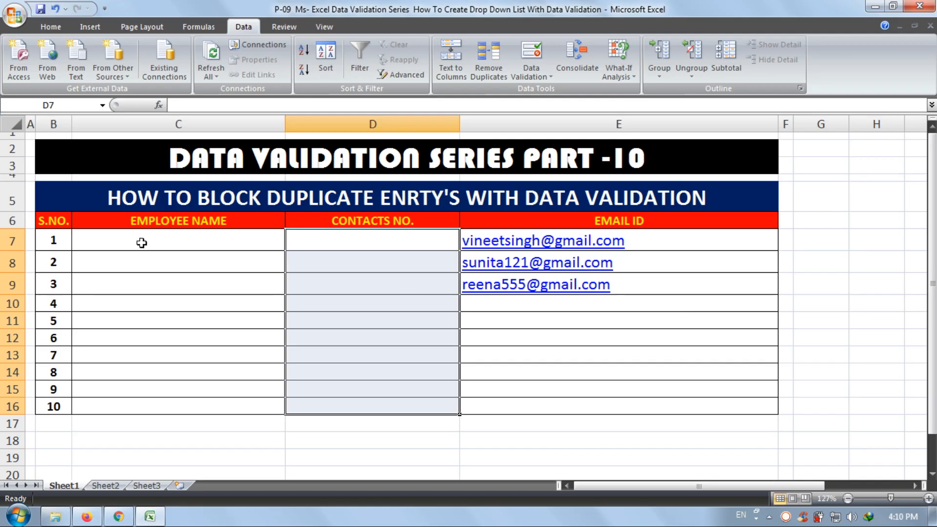
{"action": "left_click_drag", "start_coordinate": [350, 243], "coordinate": [332, 405]}
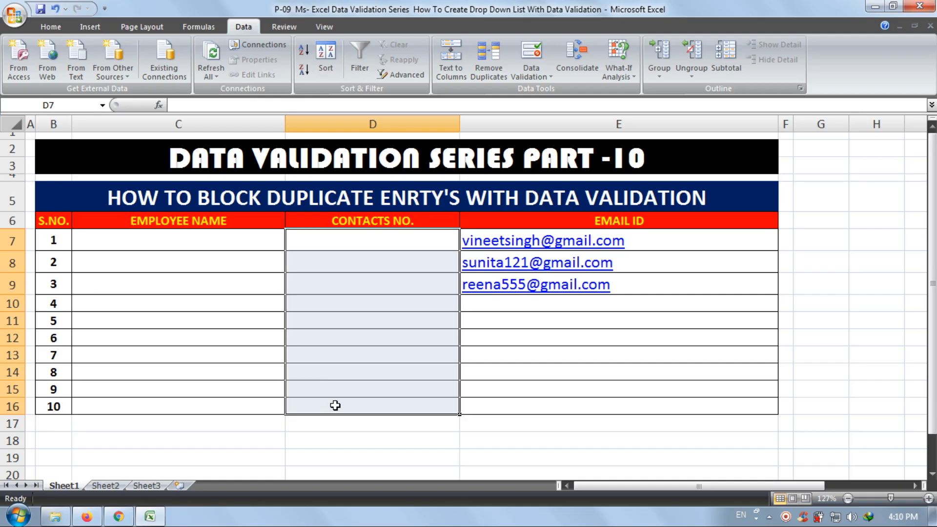
{"action": "left_click", "coordinate": [531, 53]}
{"action": "left_click", "coordinate": [190, 171]}
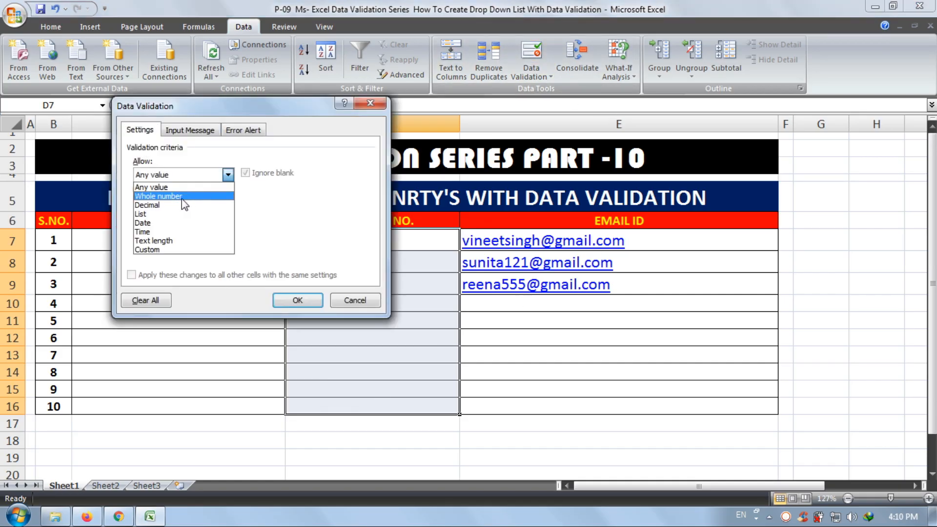
{"action": "left_click", "coordinate": [182, 198]}
{"action": "left_click_drag", "start_coordinate": [270, 109], "coordinate": [642, 136]}
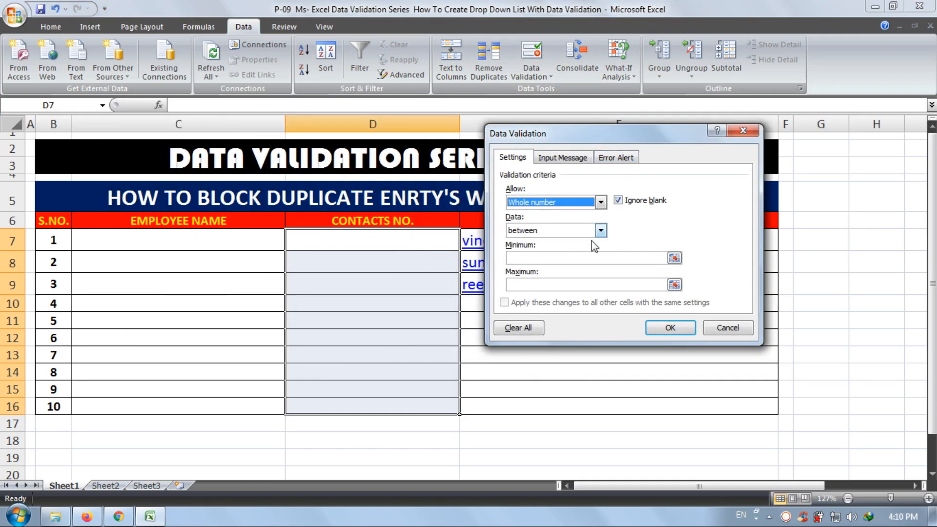
{"action": "left_click", "coordinate": [551, 231]}
{"action": "left_click", "coordinate": [556, 200]}
{"action": "left_click", "coordinate": [556, 199]}
{"action": "left_click", "coordinate": [540, 275]}
{"action": "left_click", "coordinate": [553, 259]}
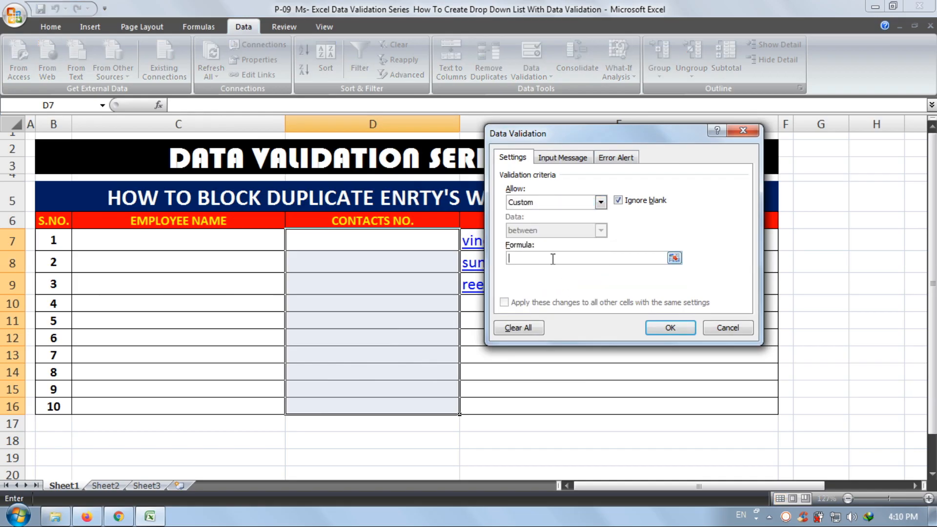
- Enter the validation formula =COUNTIF(D7:D16,D7)<2 for the CONTACTS NO. cells
{"action": "type", "text": "=COUNTIF("}
{"action": "left_click_drag", "start_coordinate": [324, 244], "coordinate": [312, 404]}
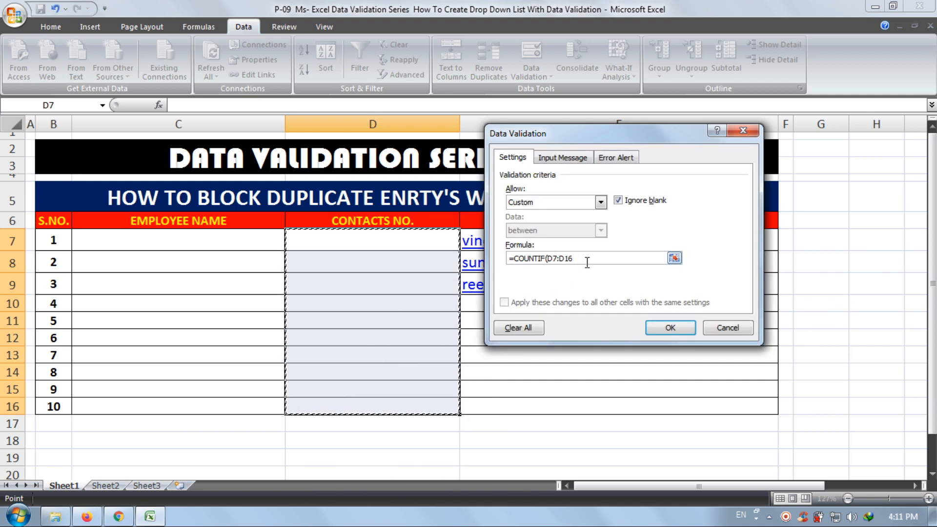
{"action": "type", "text": ","}
{"action": "left_click", "coordinate": [393, 236]}
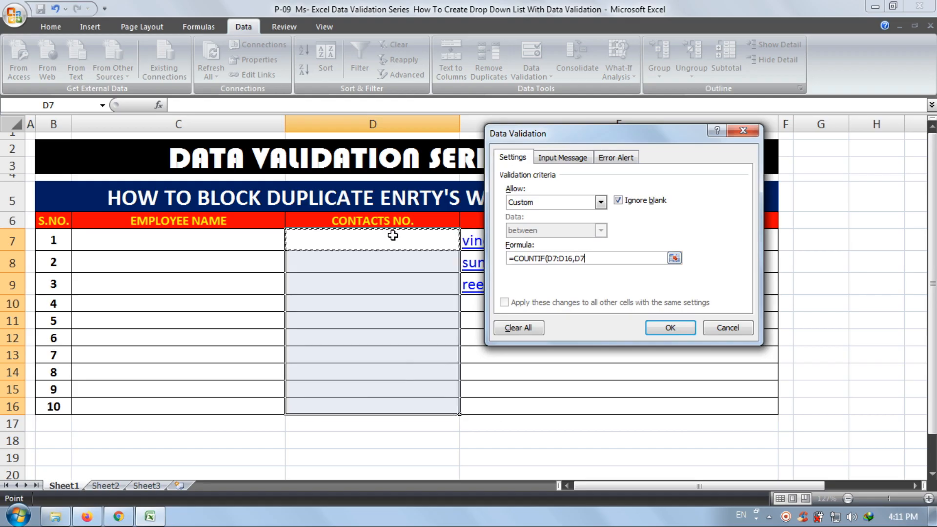
{"action": "type", "text": ")<2"}
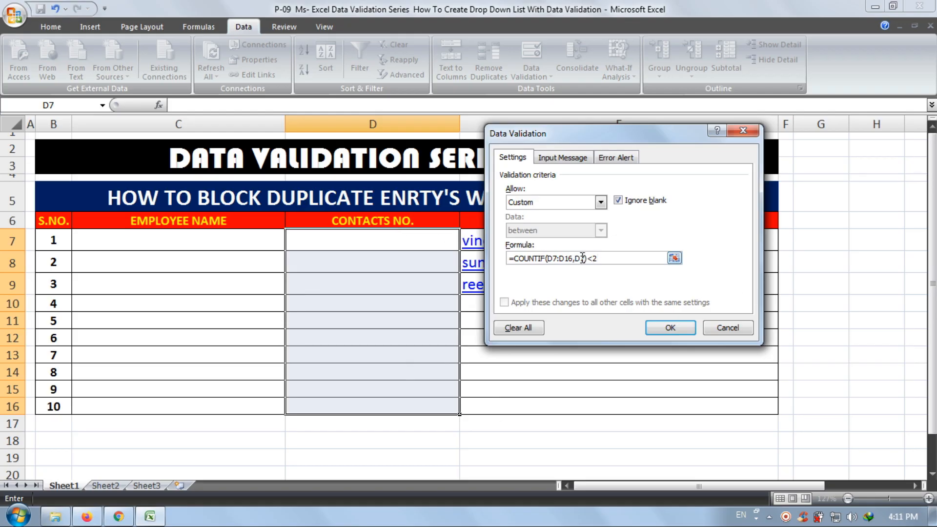
- Make all references in the formula absolute, giving =COUNTIF($D$7:$D$16,$D$7)<2, and apply the rule
{"action": "left_click_drag", "start_coordinate": [585, 257], "coordinate": [548, 258]}
{"action": "key", "text": "F4"}
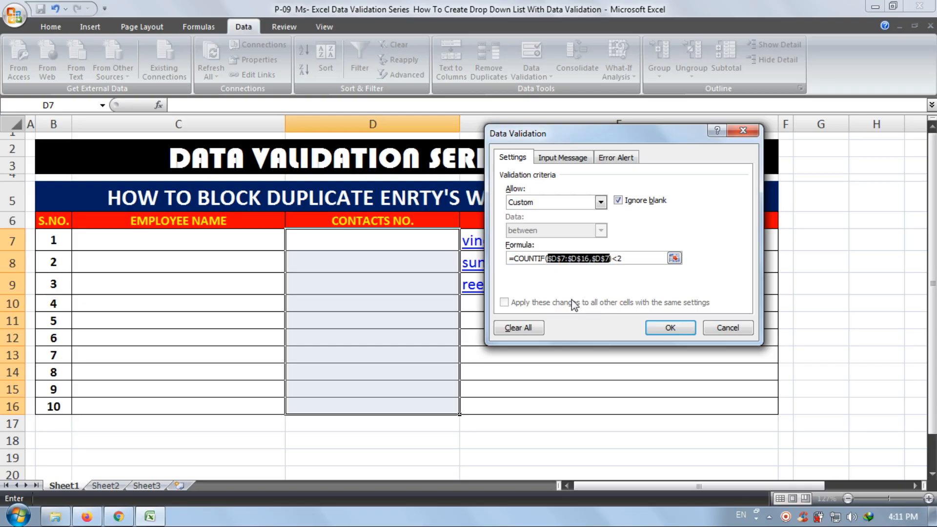
{"action": "left_click", "coordinate": [587, 259]}
{"action": "left_click", "coordinate": [664, 327]}
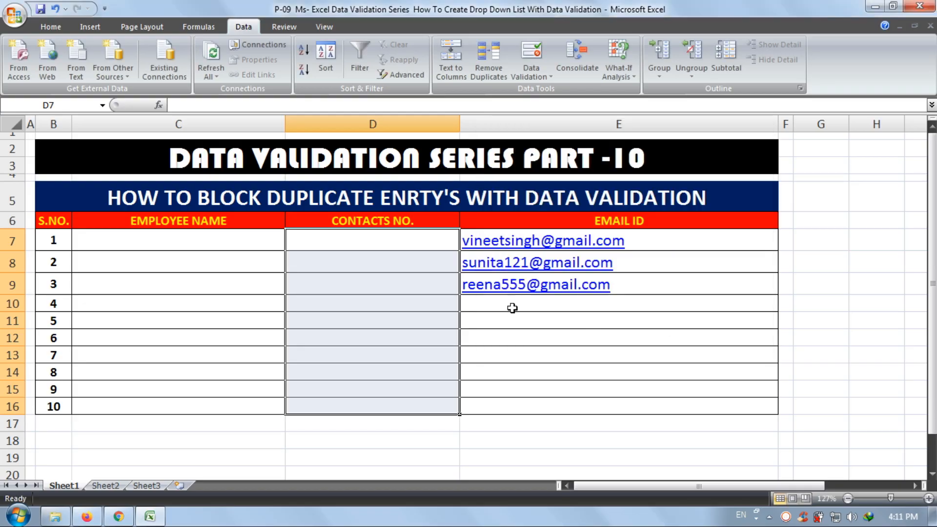
- Test the CONTACTS NO. rule with AAAA in cell D7 and the same text in D8, and clear both entries
{"action": "left_click", "coordinate": [418, 246]}
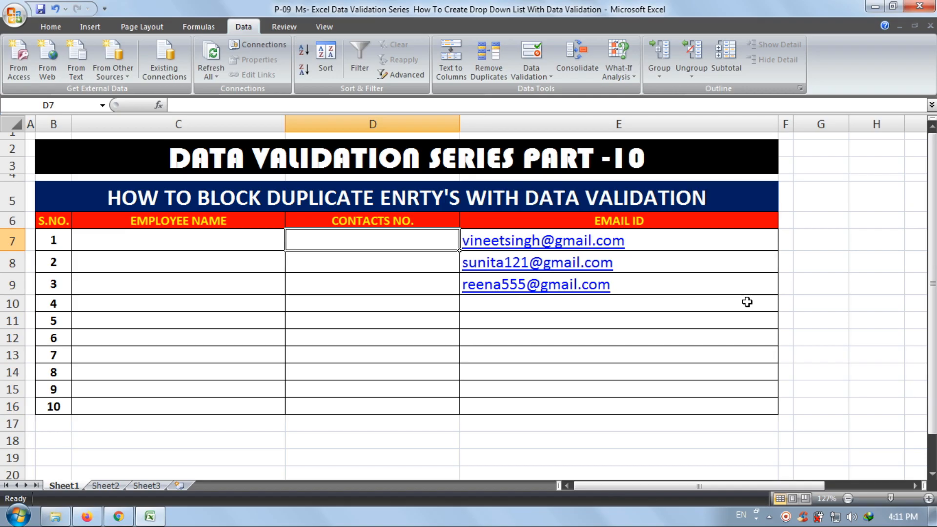
{"action": "type", "text": "AAAA"}
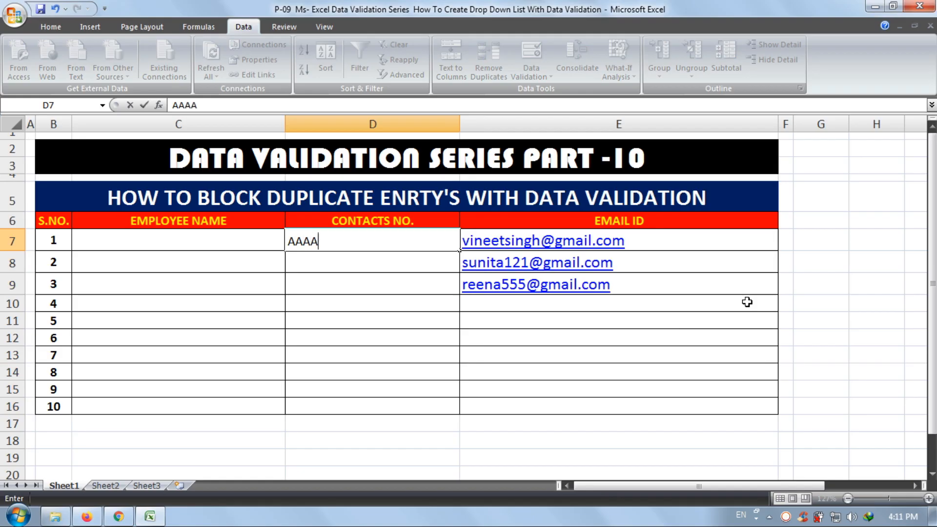
{"action": "key", "text": "Return"}
{"action": "type", "text": "AAAA"}
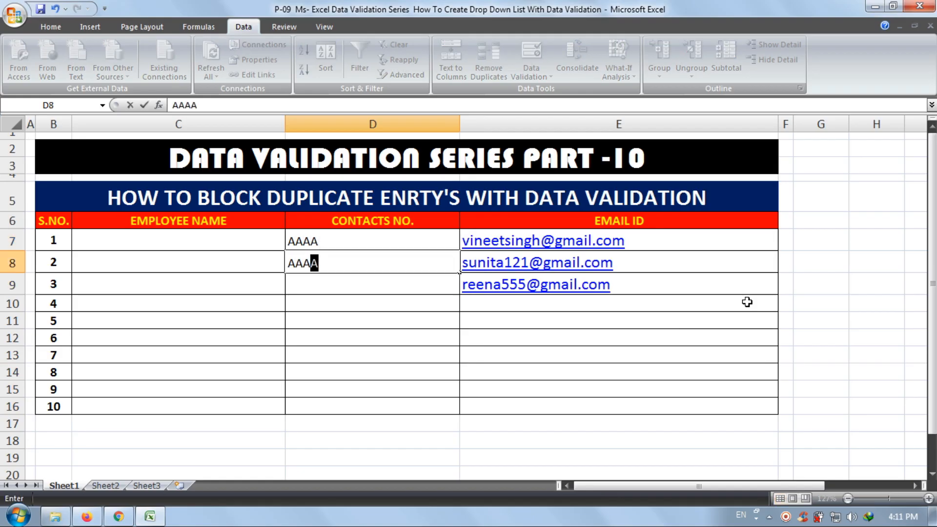
{"action": "key", "text": "Return"}
{"action": "key", "text": "Return"}
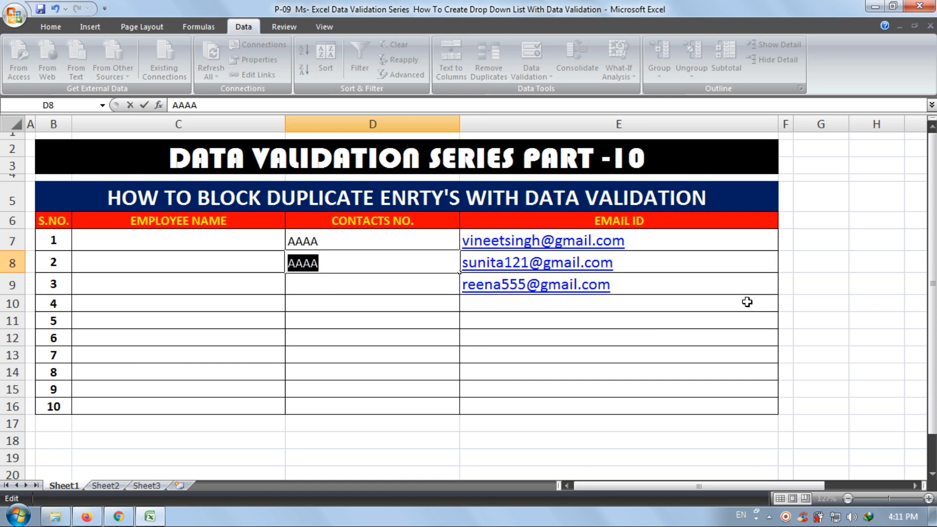
{"action": "key", "text": "BackSpace"}
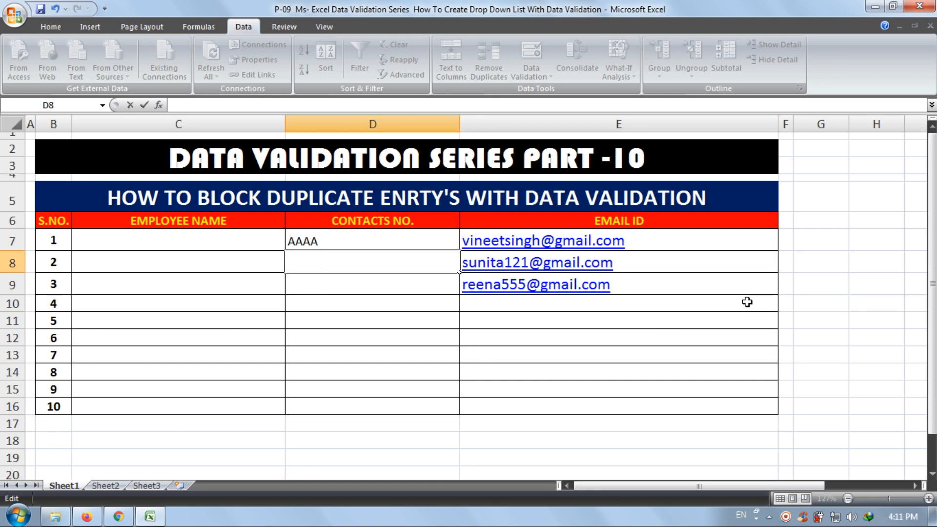
{"action": "key", "text": "Return"}
{"action": "key", "text": "Up"}
{"action": "key", "text": "Up"}
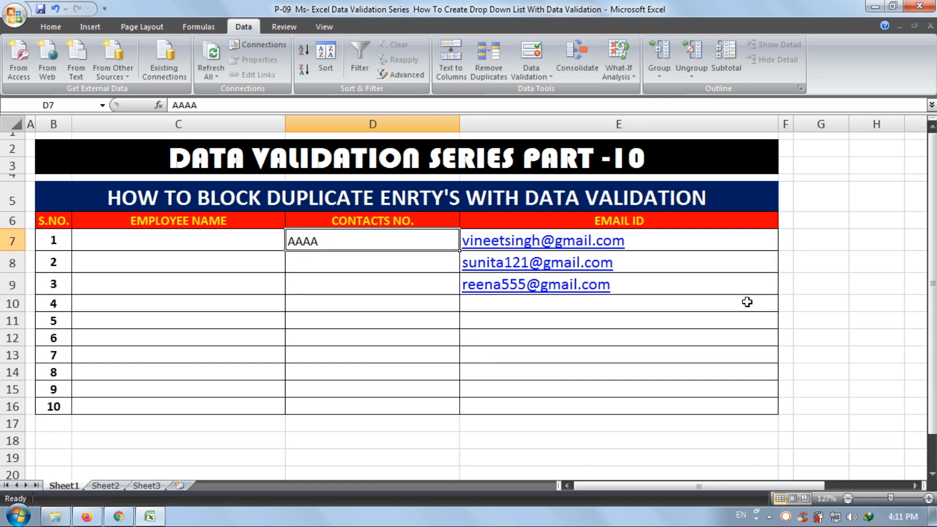
{"action": "key", "text": "Delete"}
- Test the rule with 123 in cell D7 and the same number in D8, and clear both entries
{"action": "type", "text": "123"}
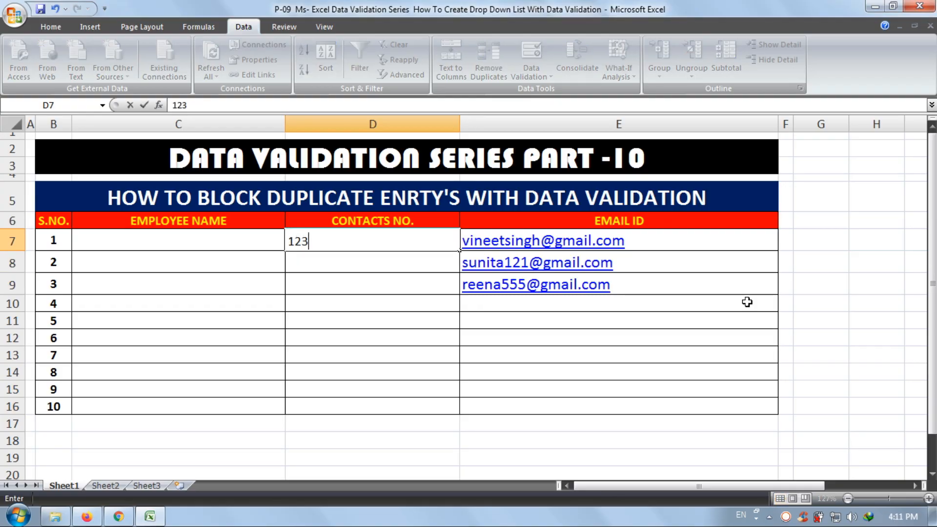
{"action": "key", "text": "Return"}
{"action": "type", "text": "123"}
{"action": "key", "text": "Return"}
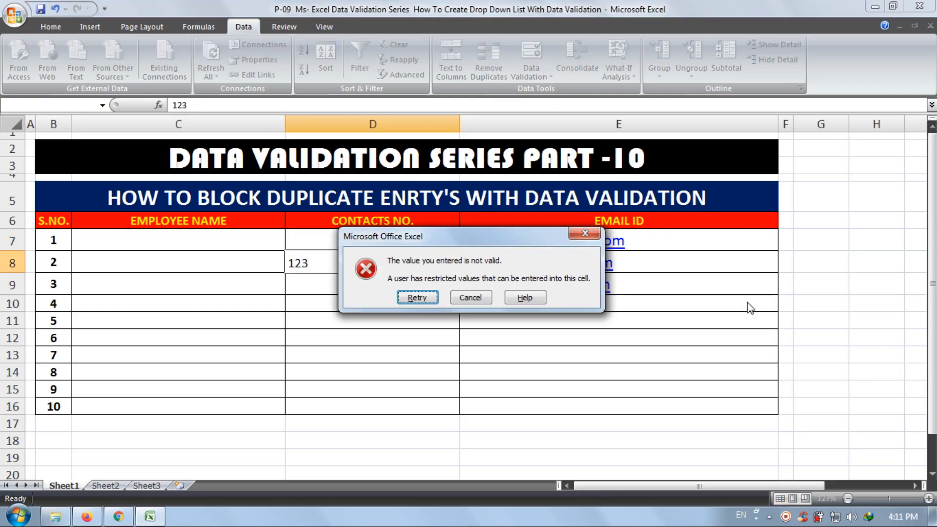
{"action": "key", "text": "Return"}
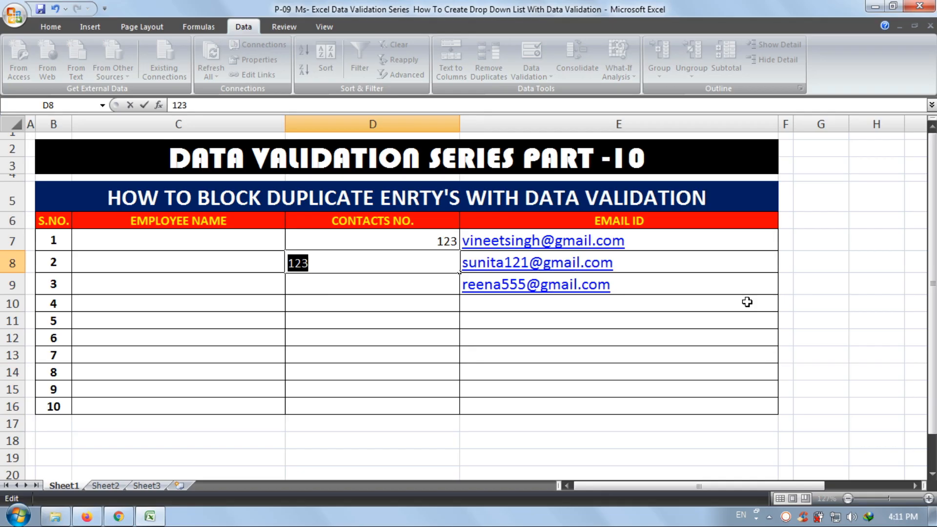
{"action": "key", "text": "BackSpace"}
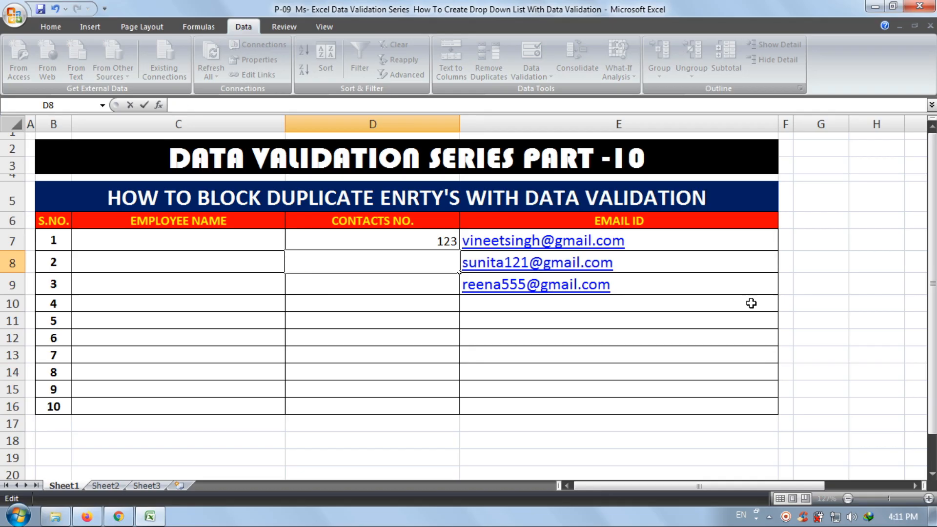
{"action": "left_click", "coordinate": [429, 242]}
{"action": "key", "text": "Delete"}
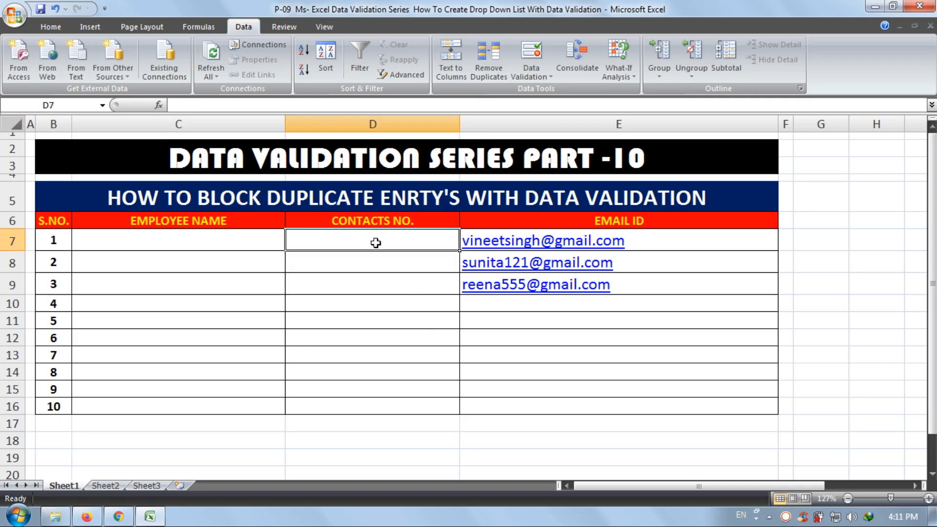
- Edit the validation rule of CONTACTS NO. cells D7:D16 so its formula begins with =AND( before the COUNTIF part
{"action": "left_click_drag", "start_coordinate": [375, 242], "coordinate": [361, 398]}
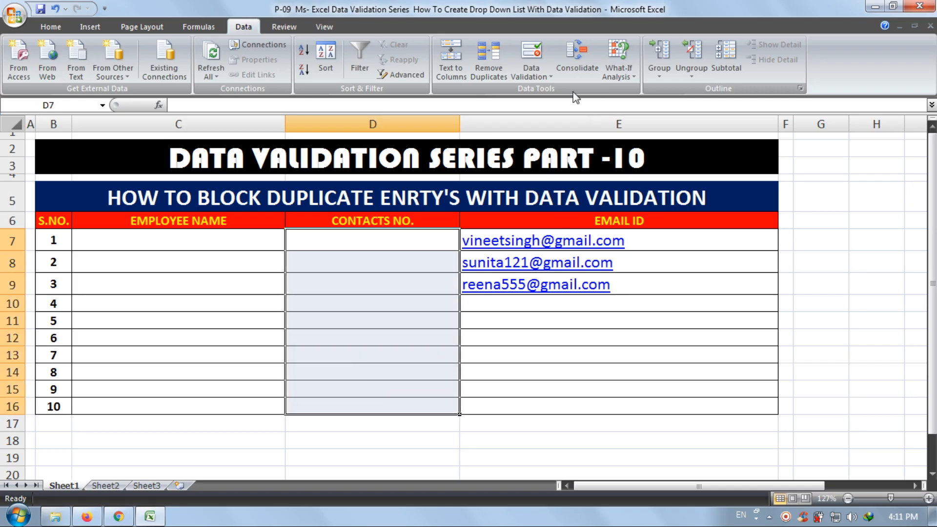
{"action": "left_click", "coordinate": [531, 55]}
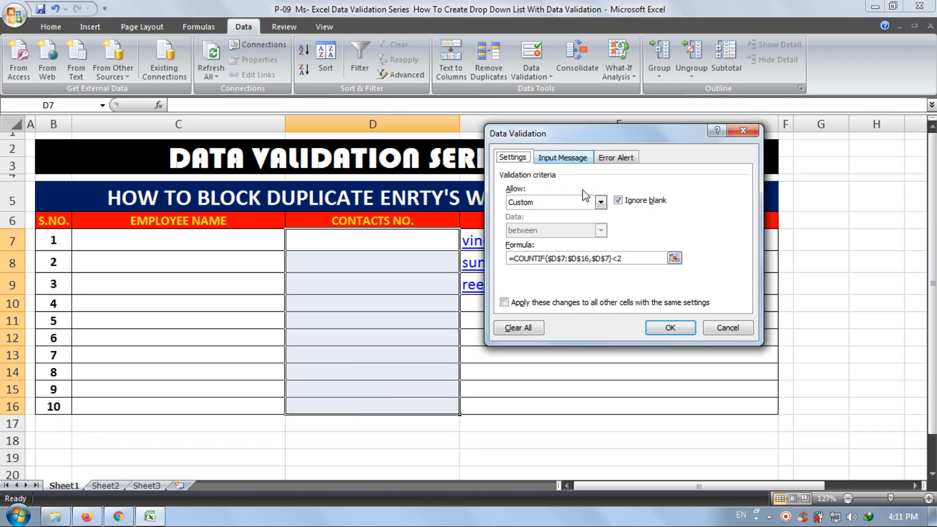
{"action": "left_click", "coordinate": [514, 258]}
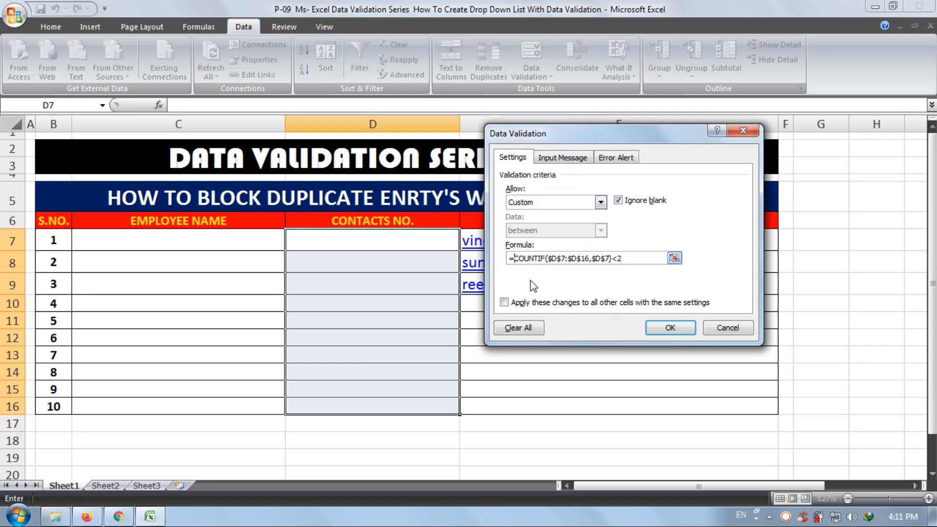
{"action": "type", "text": "AND"}
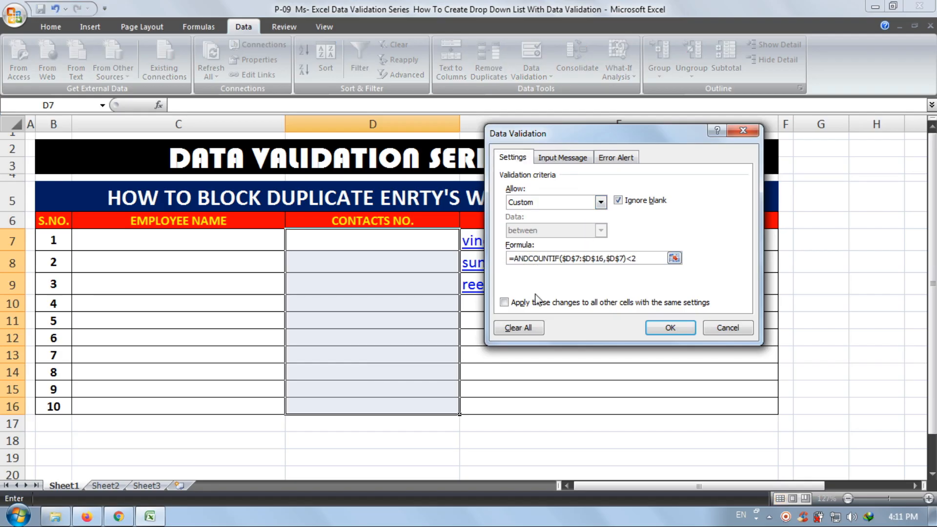
{"action": "type", "text": "("}
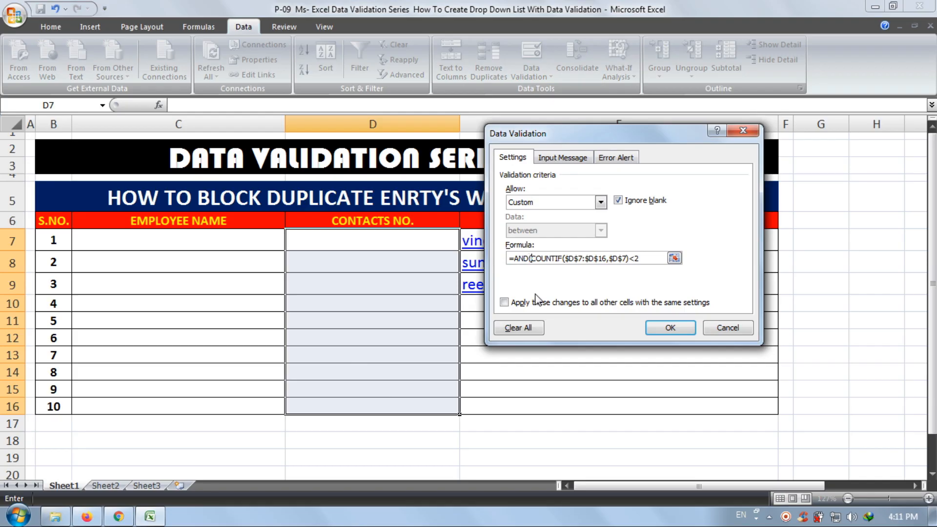
- Add the condition ISNUMBER(D7) after <2, giving =AND(COUNTIF($D$7:$D$16,$D$7)<2,ISNUMBER(D7)), and apply the rule
{"action": "left_click", "coordinate": [643, 258]}
{"action": "type", "text": ","}
{"action": "type", "text": "ISNUMBER"}
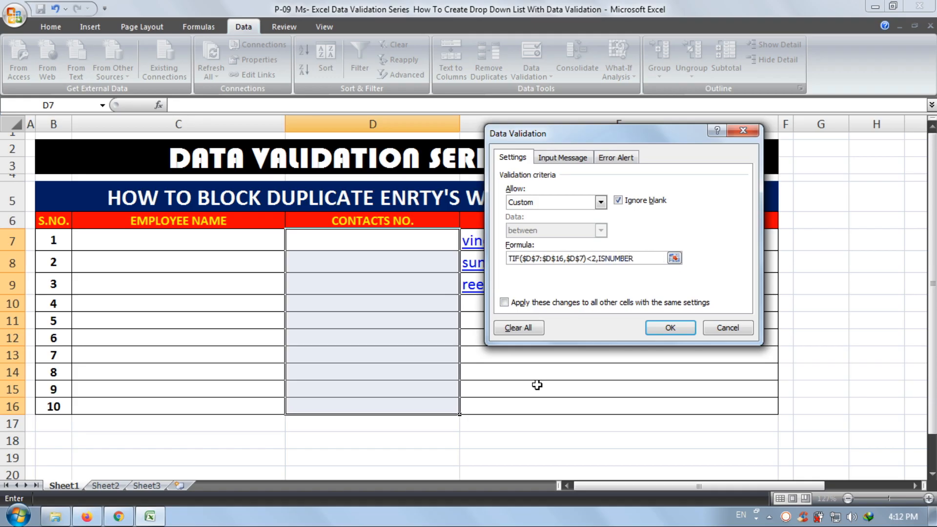
{"action": "type", "text": "("}
{"action": "left_click", "coordinate": [424, 242]}
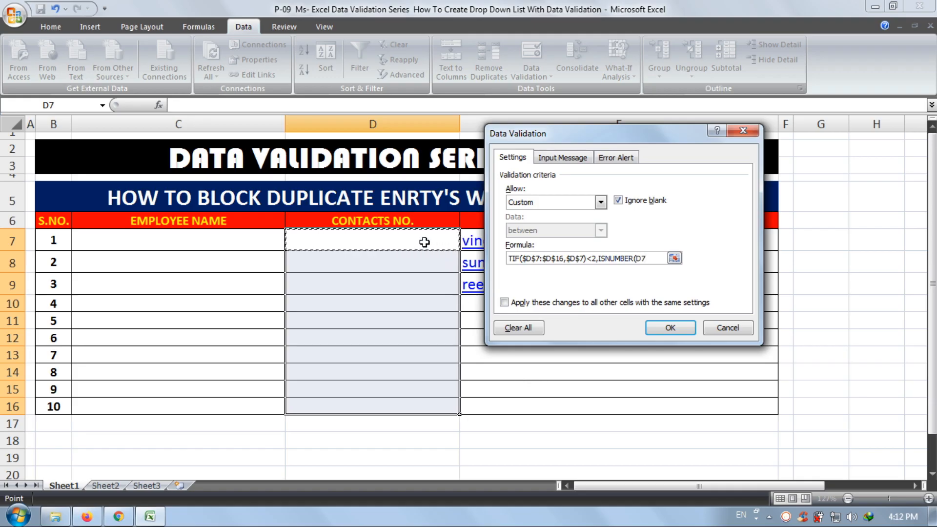
{"action": "type", "text": ")"}
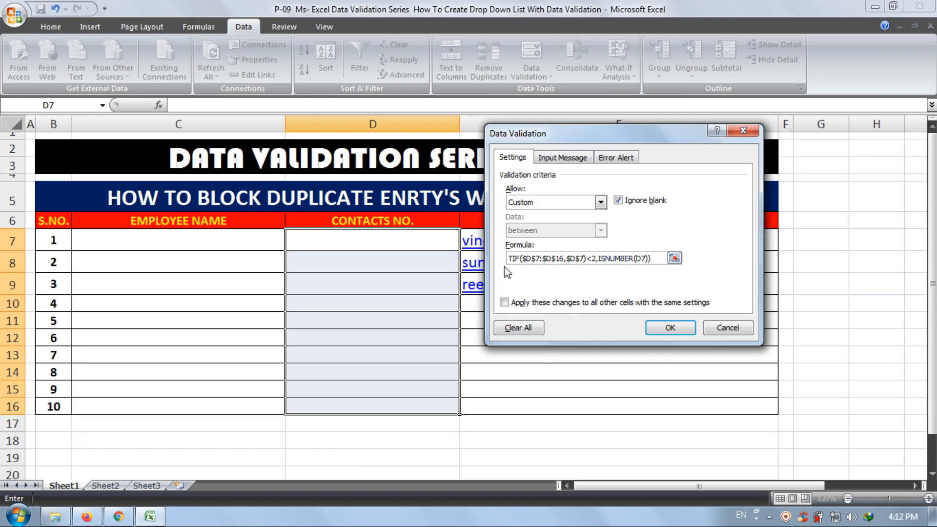
{"action": "left_click_drag", "start_coordinate": [543, 258], "coordinate": [474, 255]}
{"action": "left_click", "coordinate": [529, 258]}
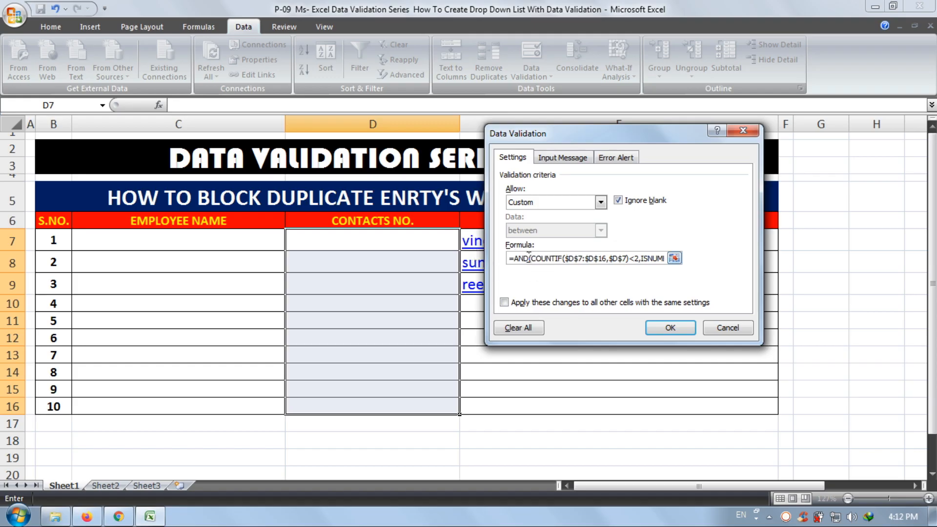
{"action": "left_click", "coordinate": [674, 328]}
- Test the rule in cell D7 with the text AAA and the number 123, and undo the entry
{"action": "left_click", "coordinate": [379, 243]}
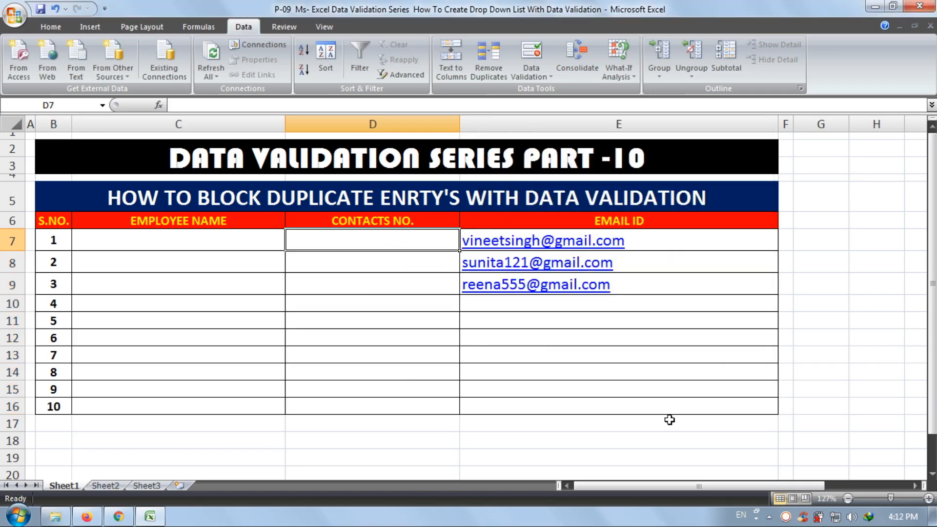
{"action": "type", "text": "AAA"}
{"action": "key", "text": "Return"}
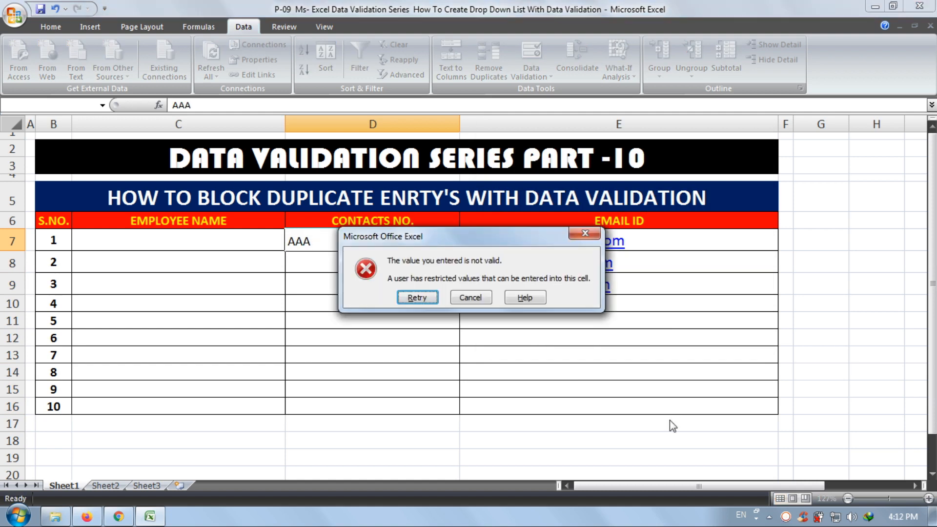
{"action": "key", "text": "Return"}
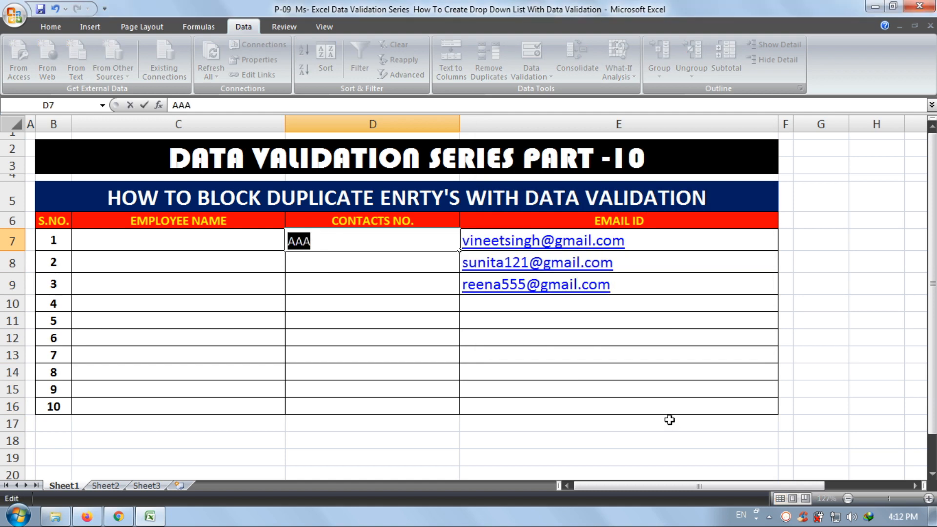
{"action": "type", "text": "123"}
{"action": "key", "text": "Return"}
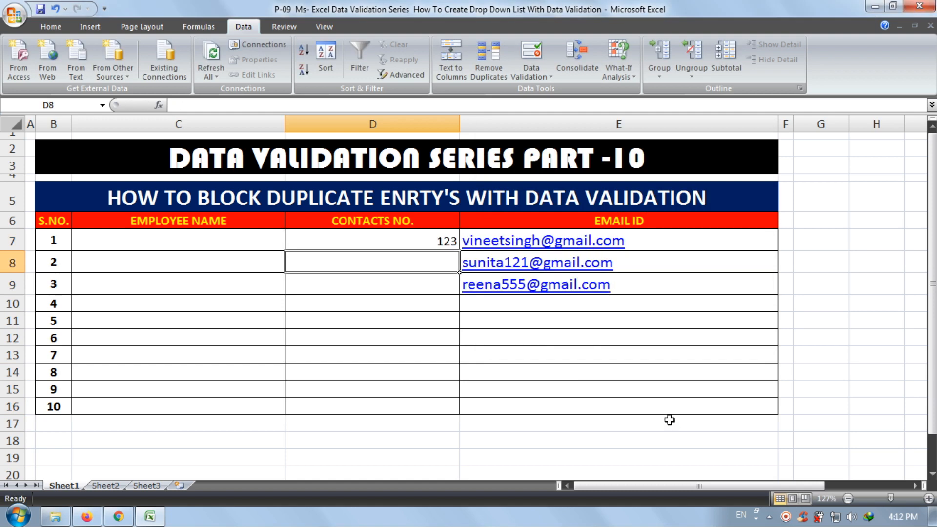
{"action": "key", "text": "ctrl+z"}
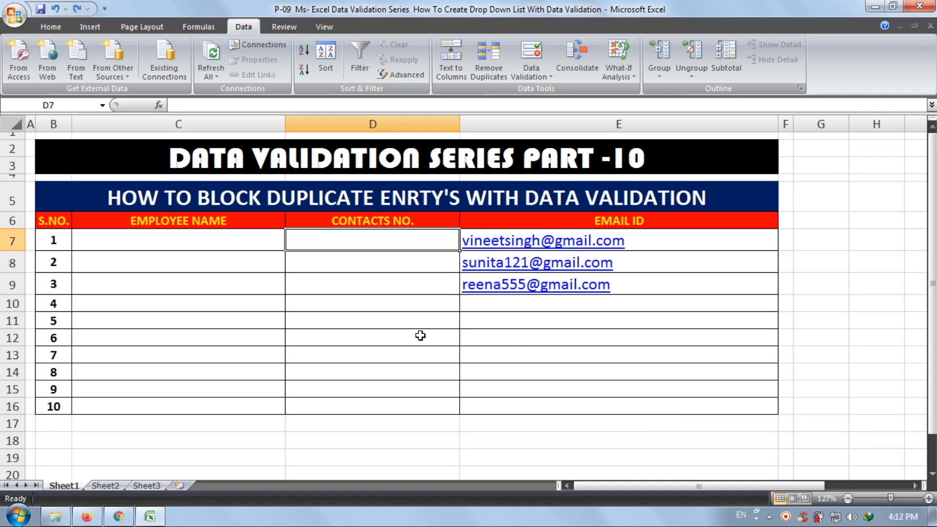
- Clear all data validation settings from the CONTACTS NO. cells D7:D16
{"action": "left_click_drag", "start_coordinate": [413, 245], "coordinate": [397, 407]}
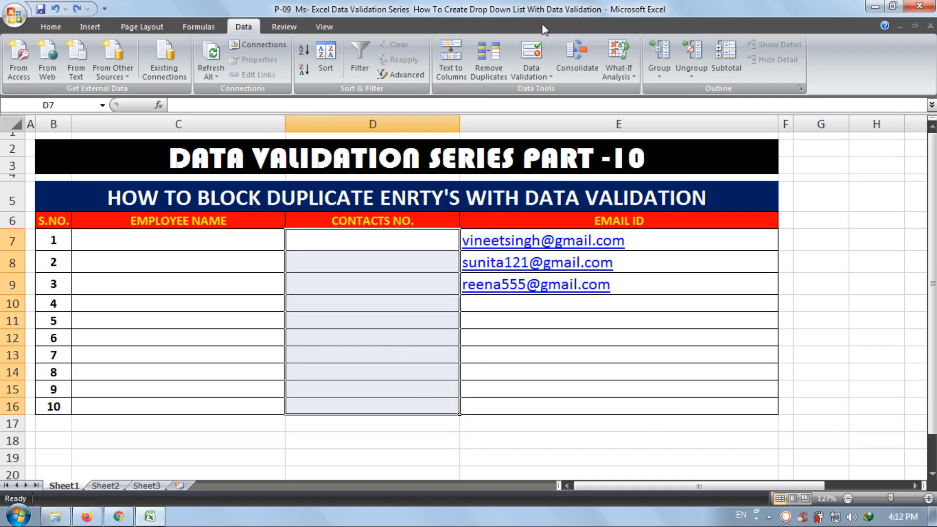
{"action": "left_click", "coordinate": [531, 53]}
{"action": "left_click", "coordinate": [511, 329]}
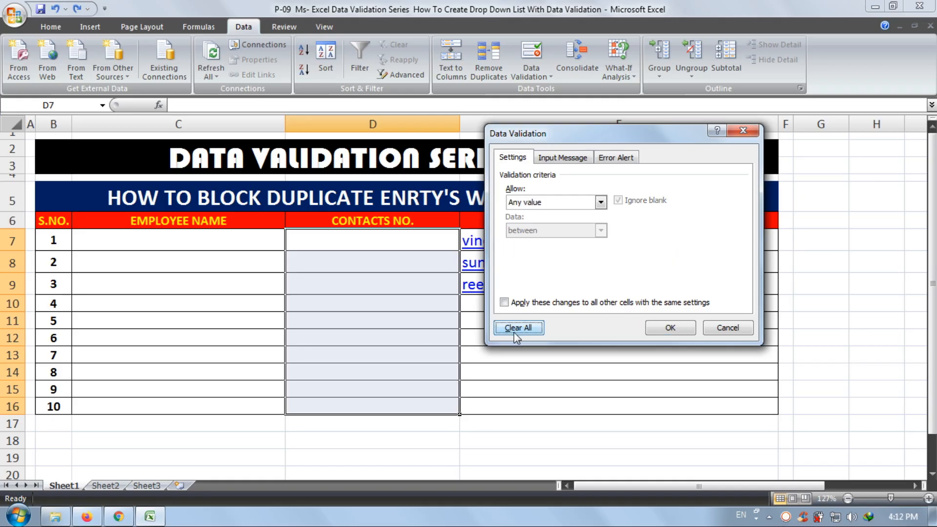
{"action": "left_click", "coordinate": [670, 327]}
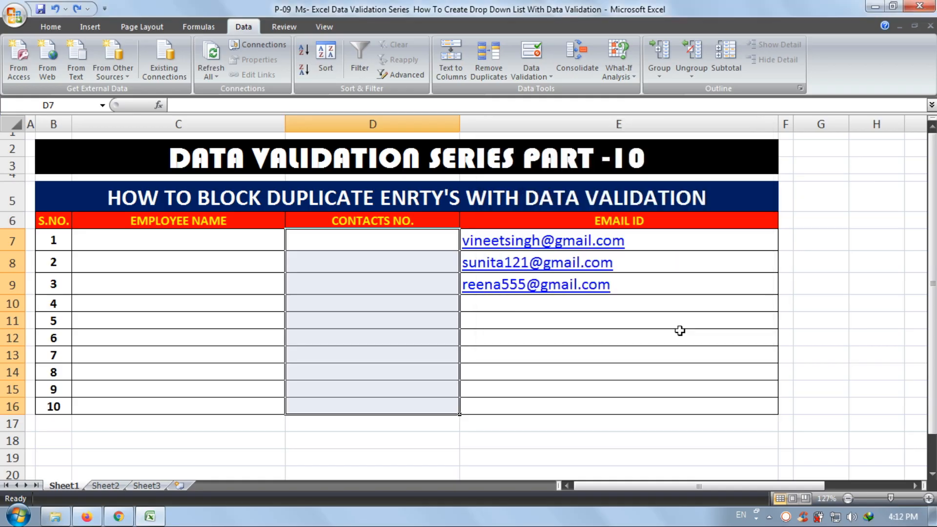
- Set the validation criteria of the CONTACTS NO. cells D7:D16 to Custom, ready for a formula
{"action": "left_click", "coordinate": [388, 248]}
{"action": "left_click_drag", "start_coordinate": [391, 242], "coordinate": [397, 402]}
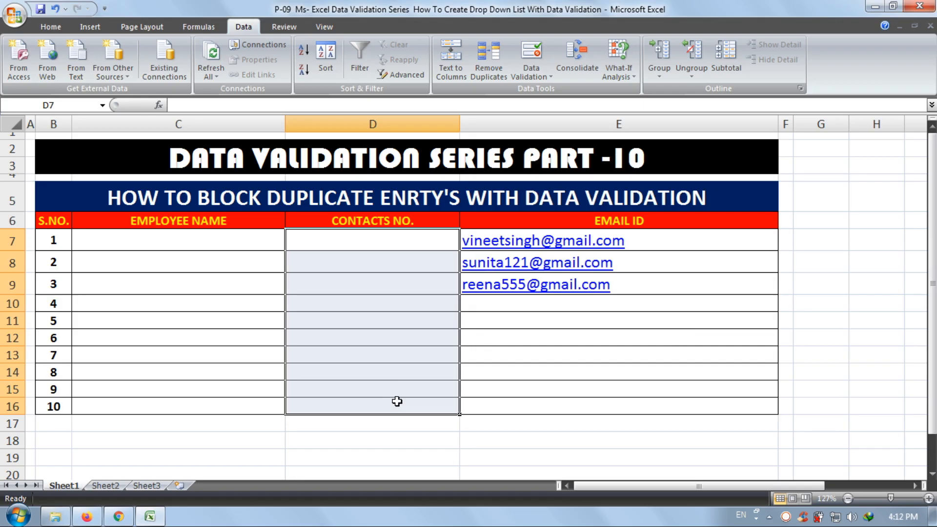
{"action": "left_click", "coordinate": [528, 59]}
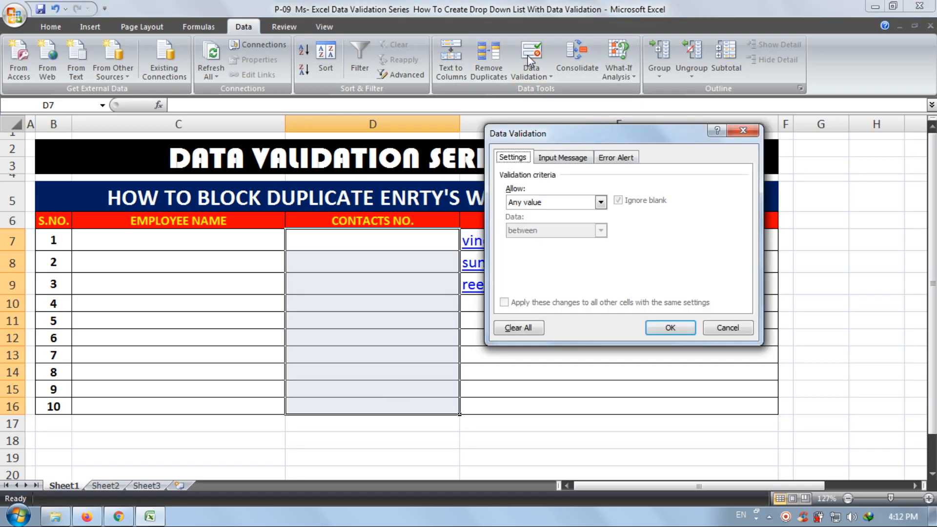
{"action": "left_click", "coordinate": [570, 202]}
{"action": "left_click", "coordinate": [570, 277]}
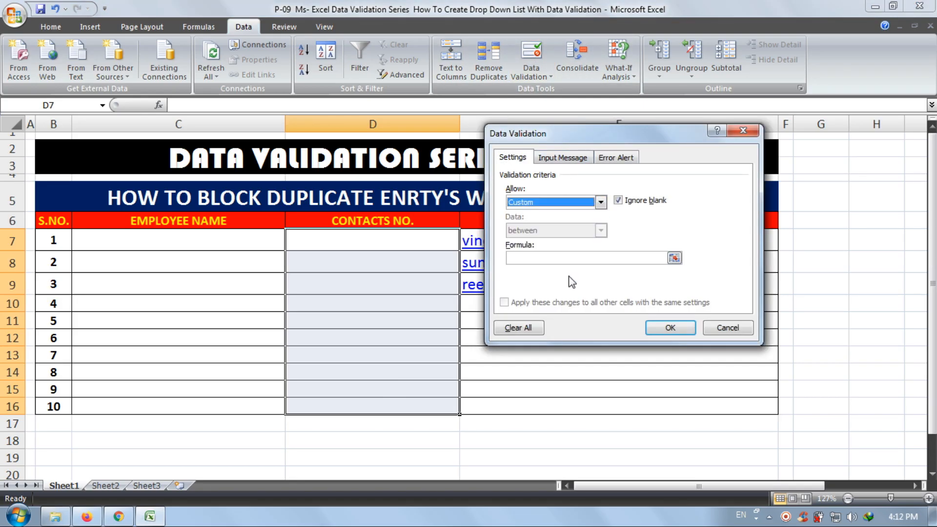
{"action": "left_click", "coordinate": [565, 258]}
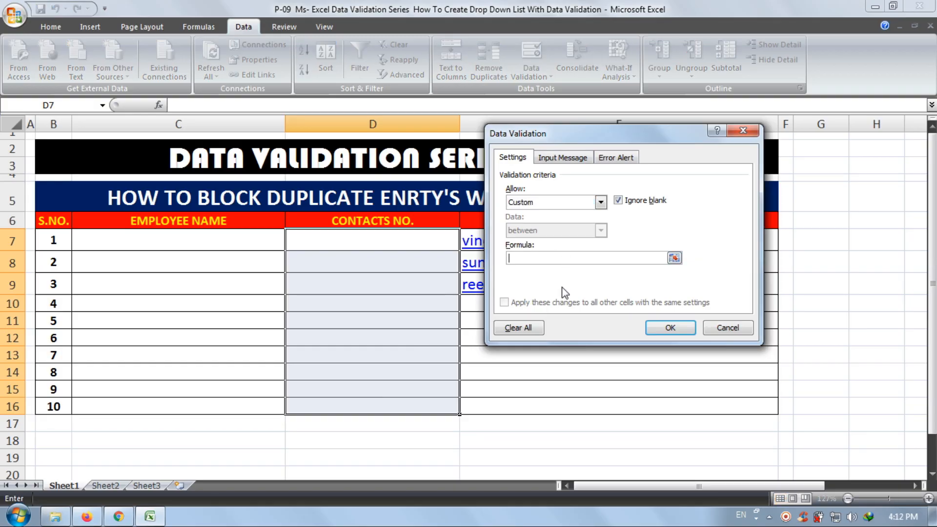
- Enter the first part of the validation formula with absolute references: =AND(COUNTIF($D$7:$D$16,$D$7)
{"action": "type", "text": "=AND(COUNTIF("}
{"action": "left_click_drag", "start_coordinate": [397, 244], "coordinate": [385, 404]}
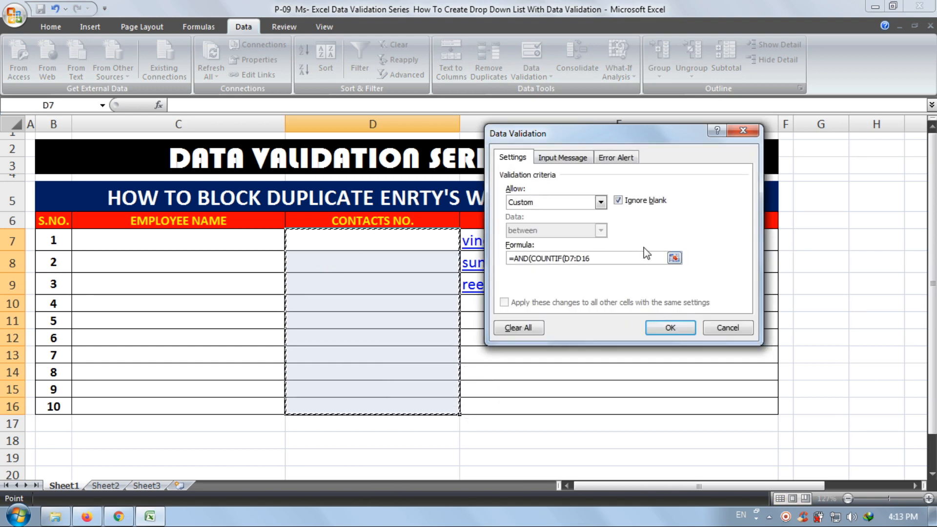
{"action": "type", "text": ","}
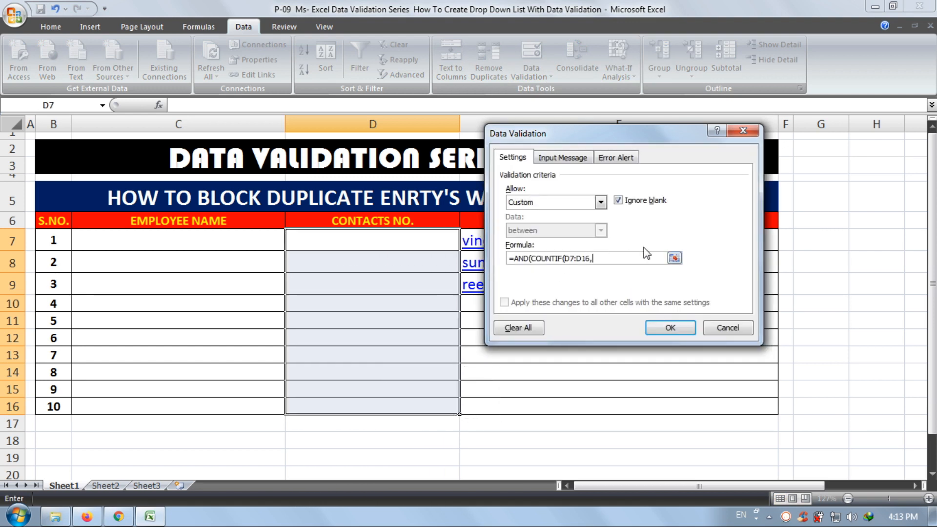
{"action": "left_click", "coordinate": [421, 239]}
{"action": "type", "text": ")"}
{"action": "left_click_drag", "start_coordinate": [605, 256], "coordinate": [564, 260]}
{"action": "key", "text": "F4"}
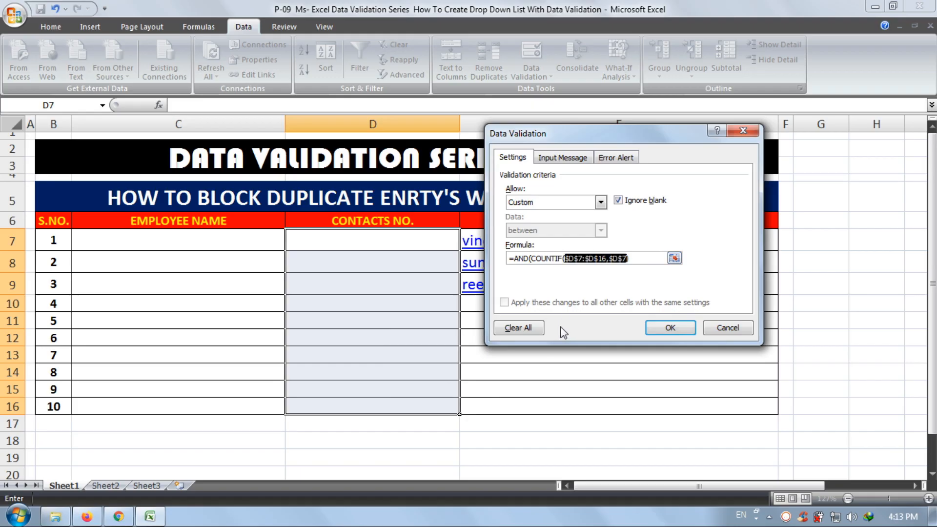
{"action": "left_click", "coordinate": [648, 263]}
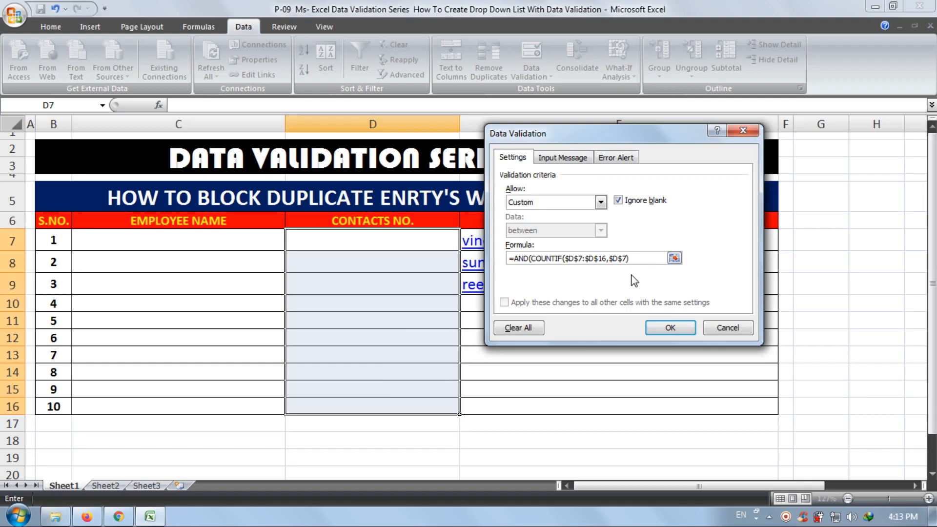
- Complete the validation formula with <2,ISNUMBER(D7)) and apply the rule to the CONTACTS NO. cells
{"action": "type", "text": "<2,ISNUMBE"}
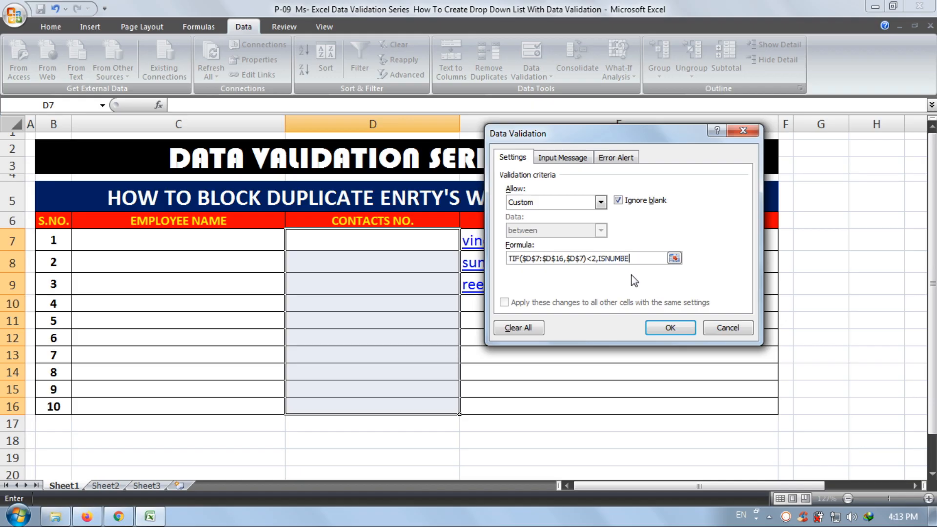
{"action": "type", "text": "R("}
{"action": "left_click", "coordinate": [419, 237]}
{"action": "type", "text": ")"}
{"action": "key", "text": "Return"}
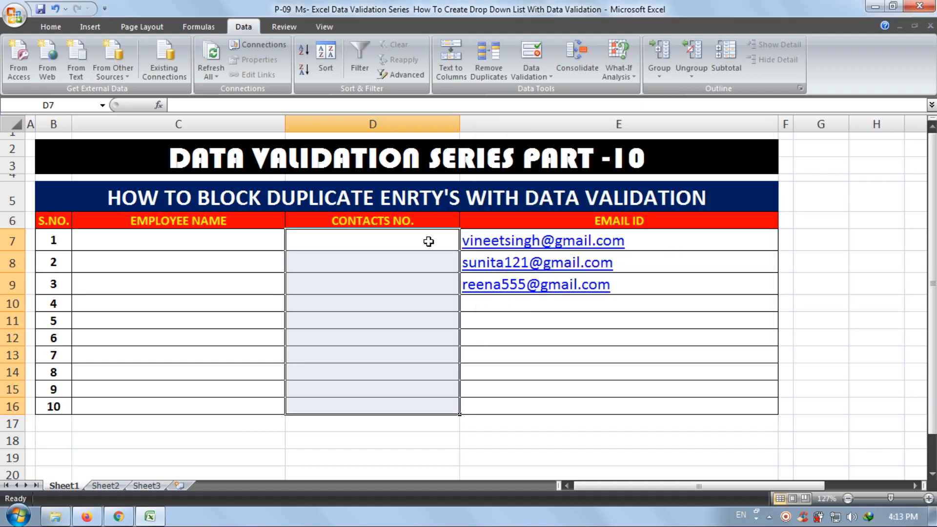
- Test the new rule in cell D7 with the text AAY and with two first names
{"action": "left_click", "coordinate": [428, 241]}
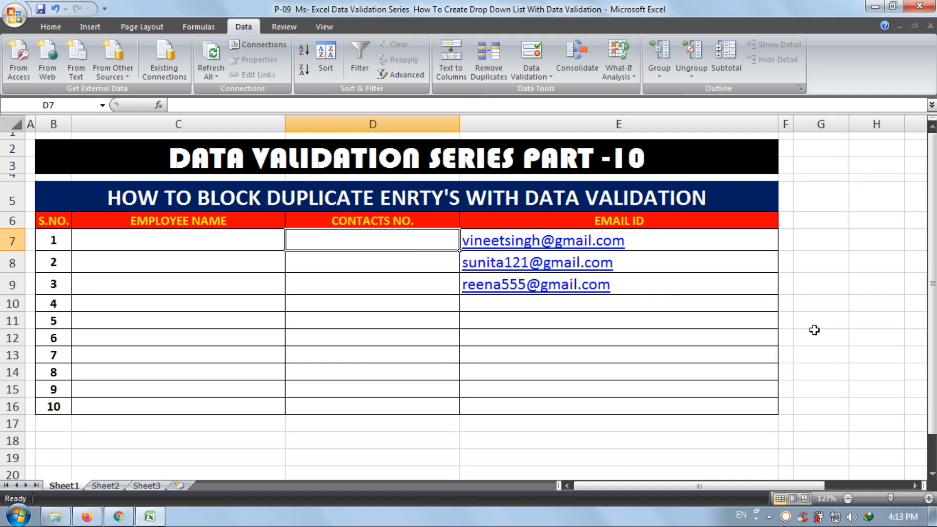
{"action": "type", "text": "AAY"}
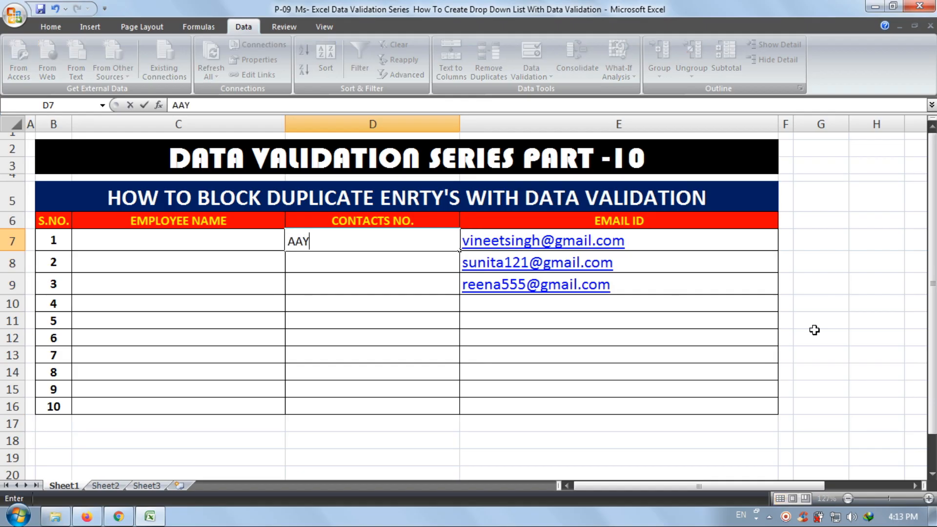
{"action": "key", "text": "Return"}
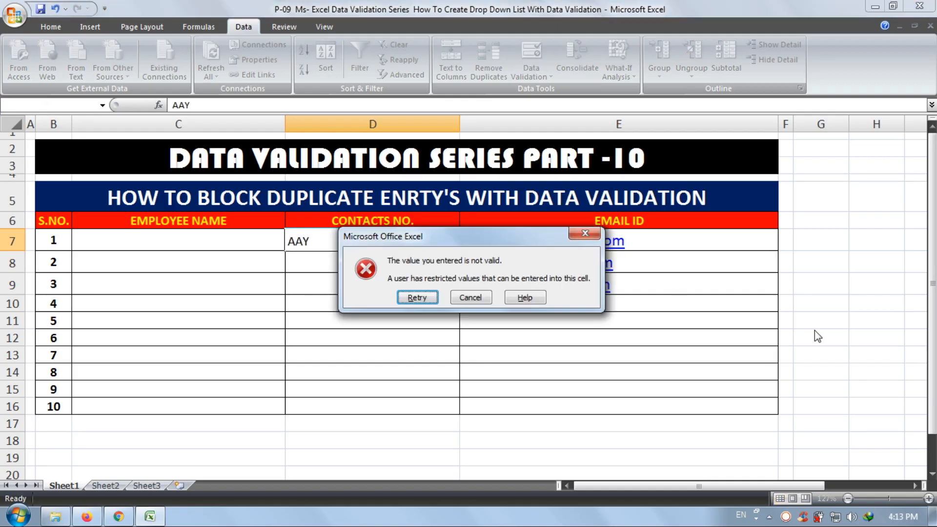
{"action": "key", "text": "Return"}
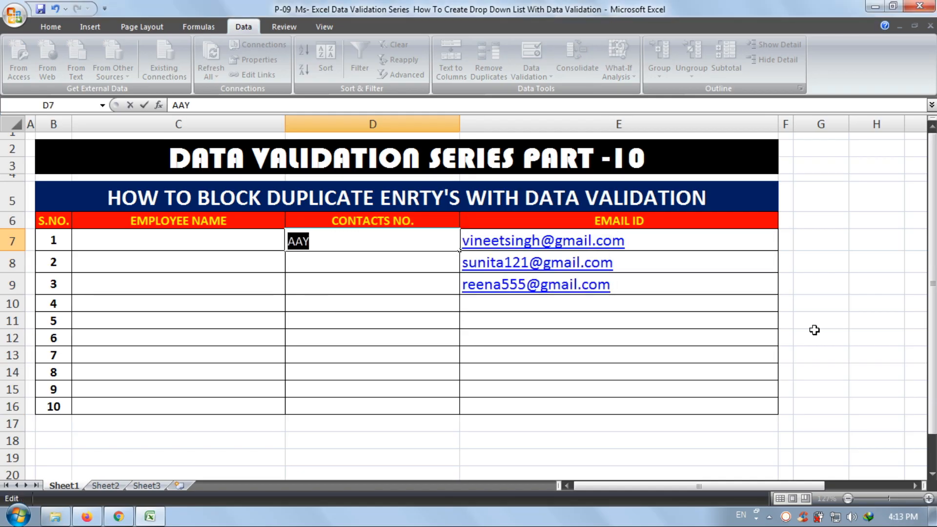
{"action": "key", "text": "Return"}
{"action": "key", "text": "Return"}
{"action": "type", "text": "SAM"}
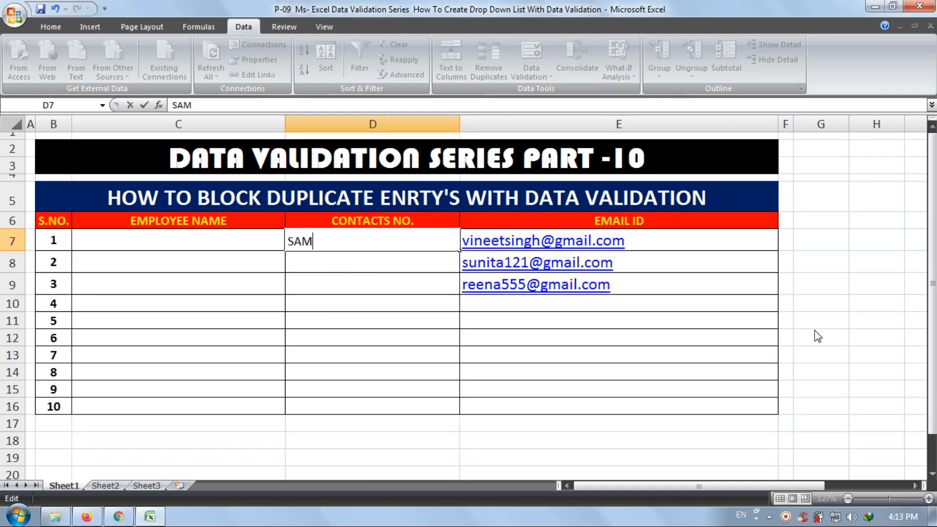
{"action": "key", "text": "Return"}
{"action": "key", "text": "Return"}
{"action": "type", "text": "REENA"}
{"action": "key", "text": "Return"}
{"action": "key", "text": "Return"}
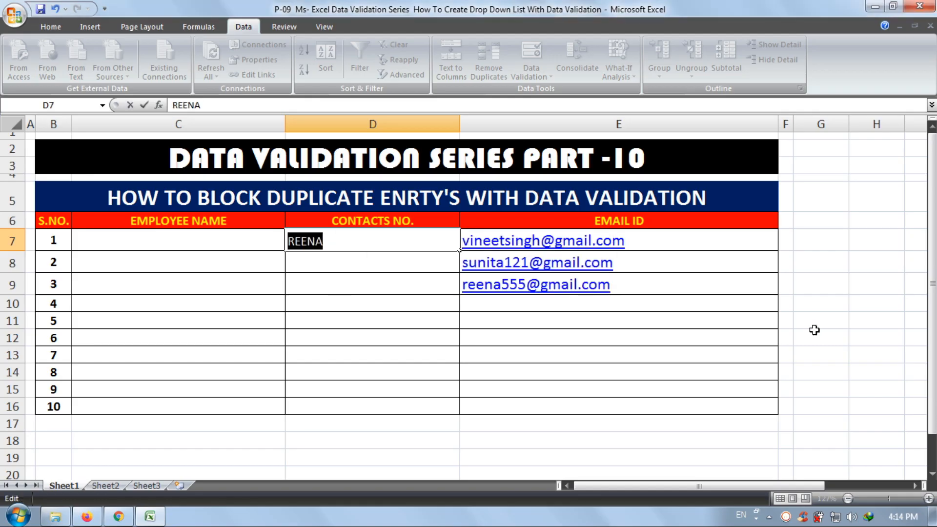
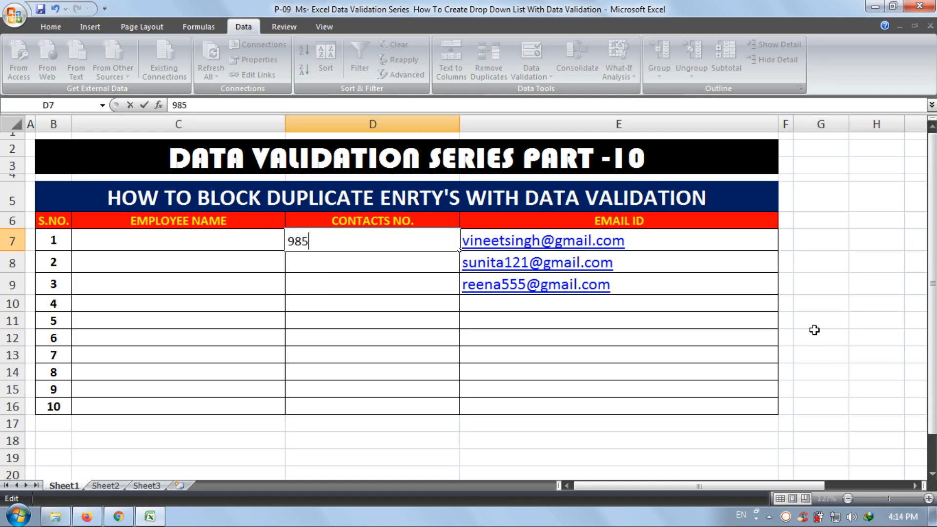
- Replace the text in cell D7 with a ten-digit contact number
{"action": "key", "text": "Return"}
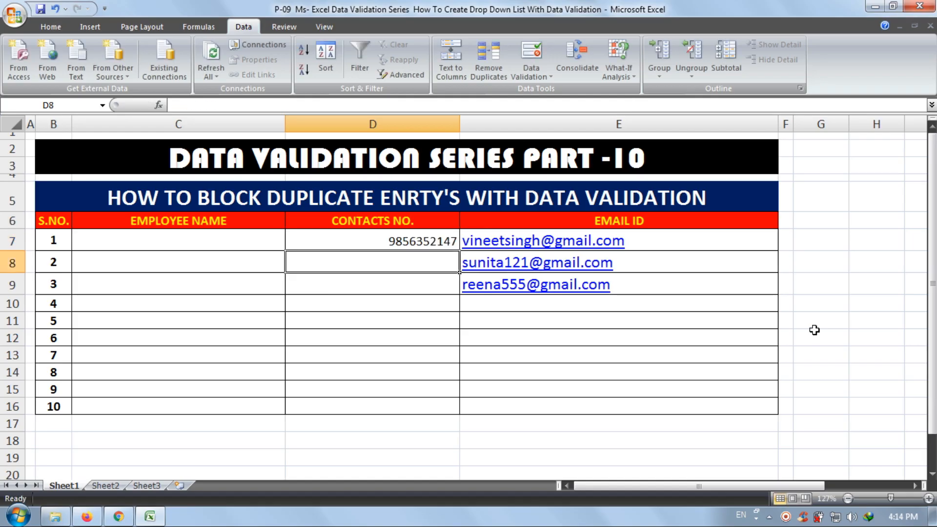
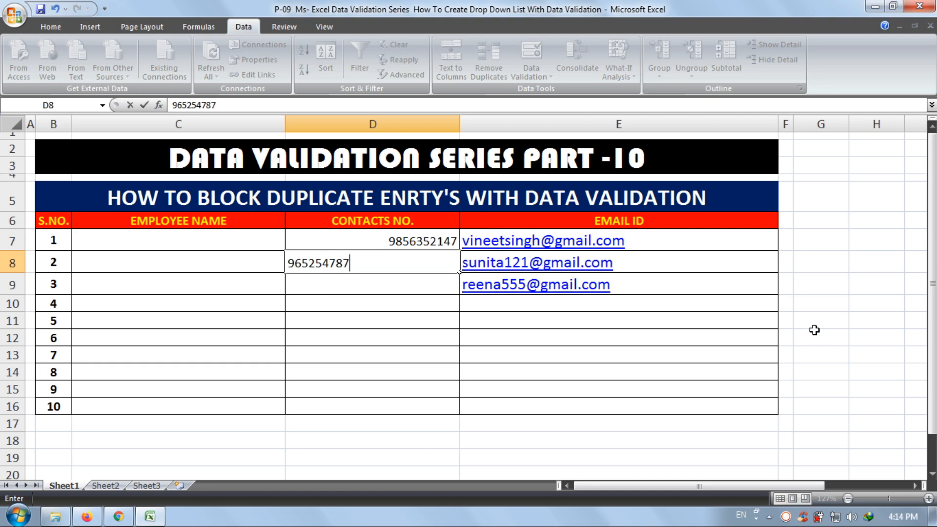
- Enter a ten-digit contact number in cell D8, inserting its missing digit 2 before the last two digits
{"action": "key", "text": "Return"}
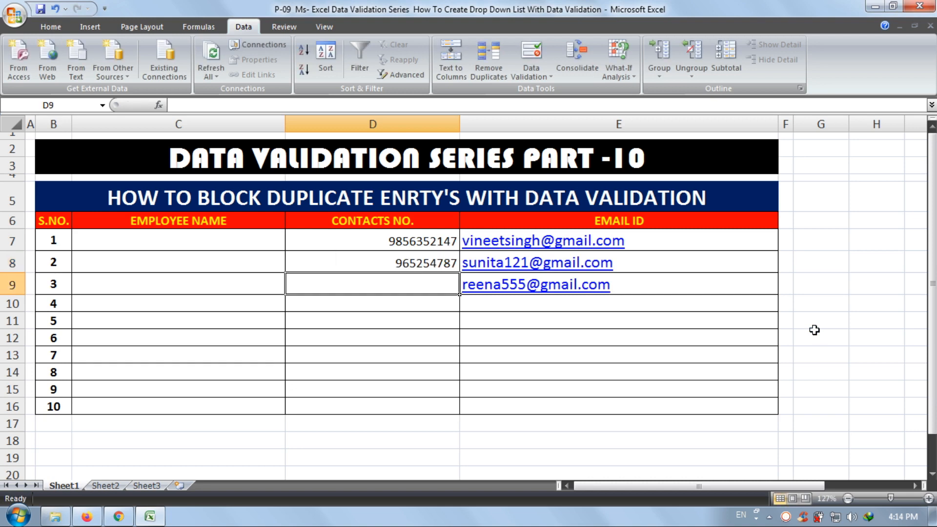
{"action": "key", "text": "Up"}
{"action": "key", "text": "F2"}
{"action": "key", "text": "Left"}
{"action": "key", "text": "Left"}
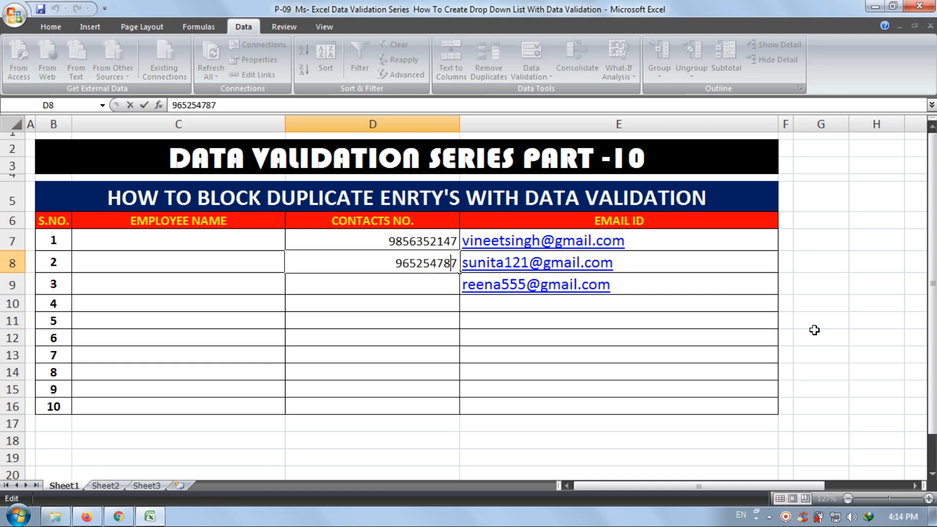
{"action": "type", "text": "2"}
{"action": "key", "text": "Return"}
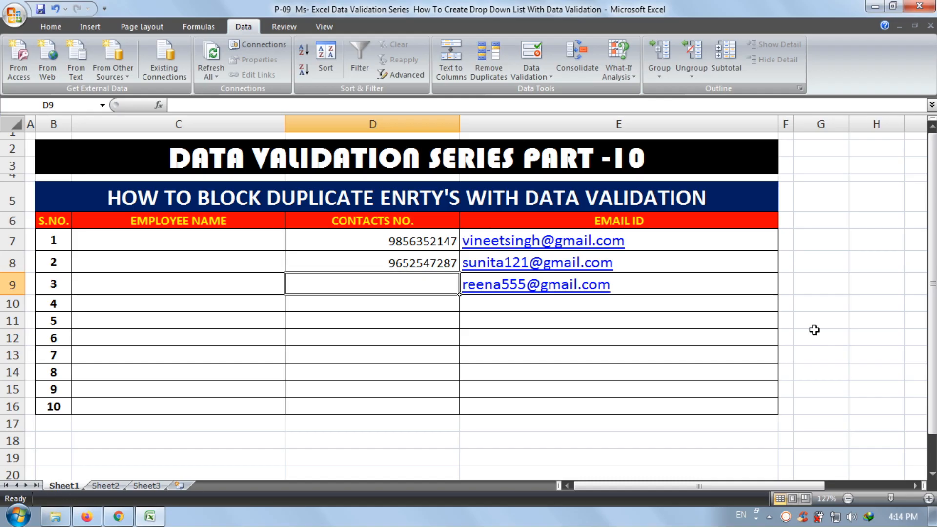
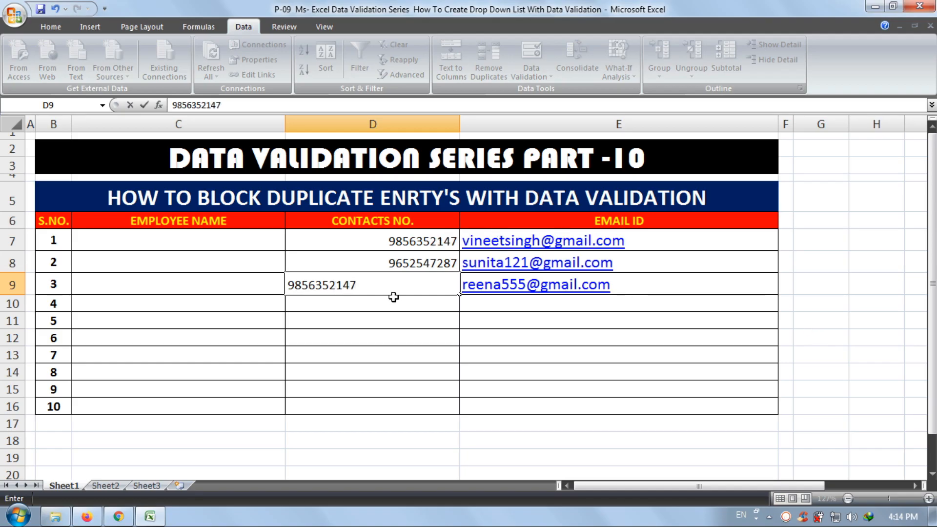
- Test cell D9 with the contact number from D7 and retry with the last digit changed to 0
{"action": "key", "text": "Return"}
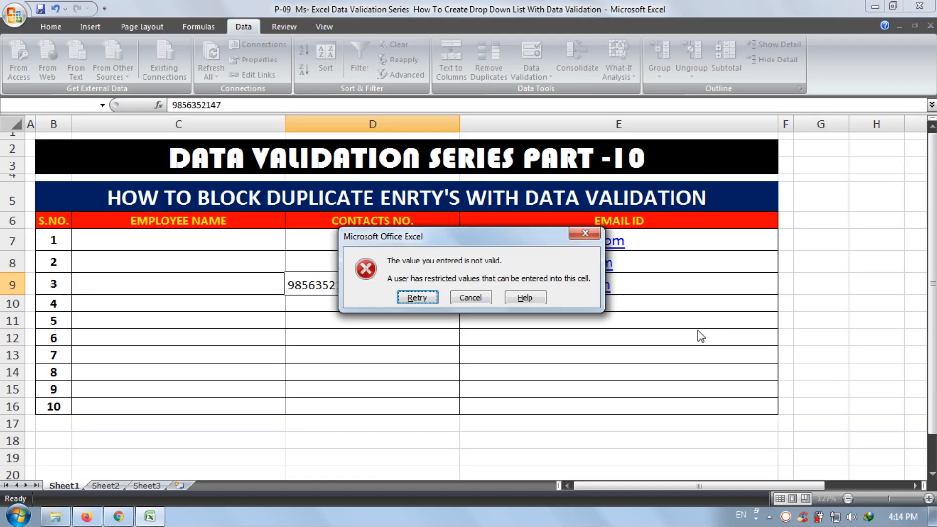
{"action": "left_click", "coordinate": [430, 298]}
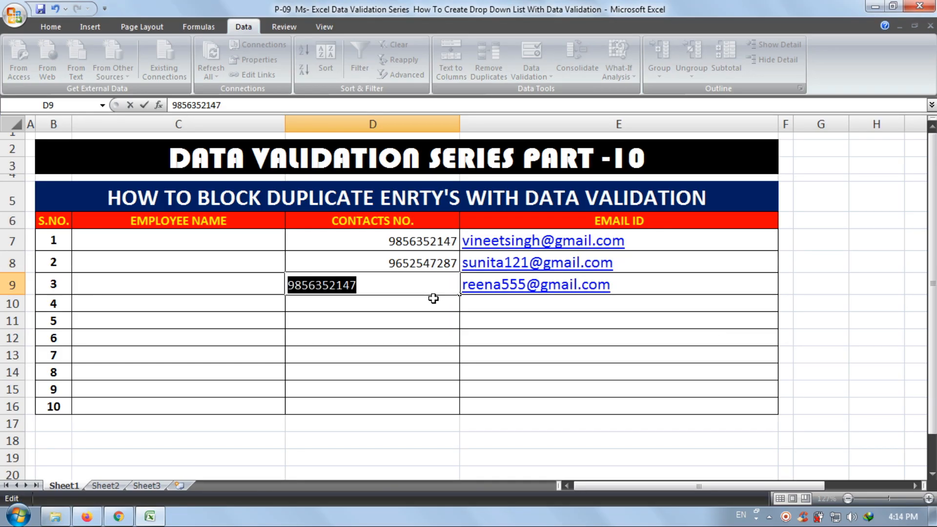
{"action": "left_click", "coordinate": [370, 286]}
{"action": "key", "text": "BackSpace"}
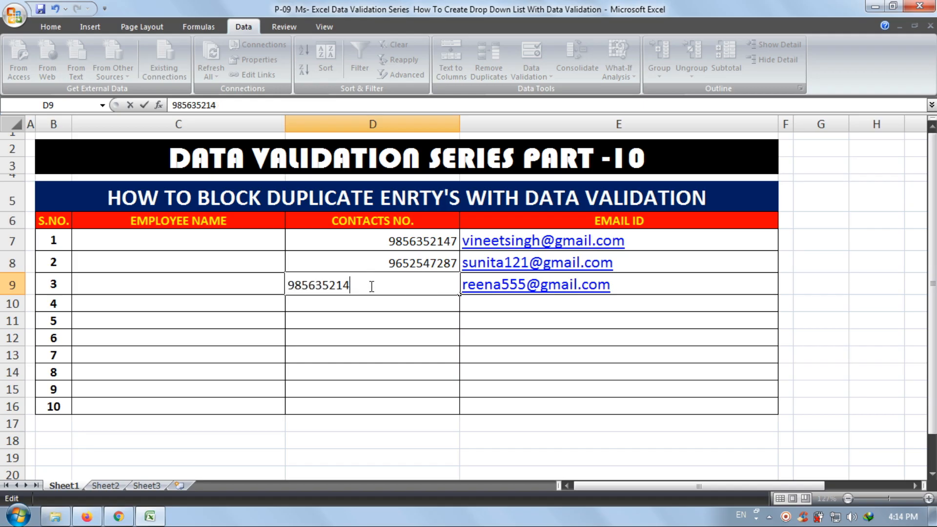
{"action": "type", "text": "0"}
{"action": "key", "text": "Return"}
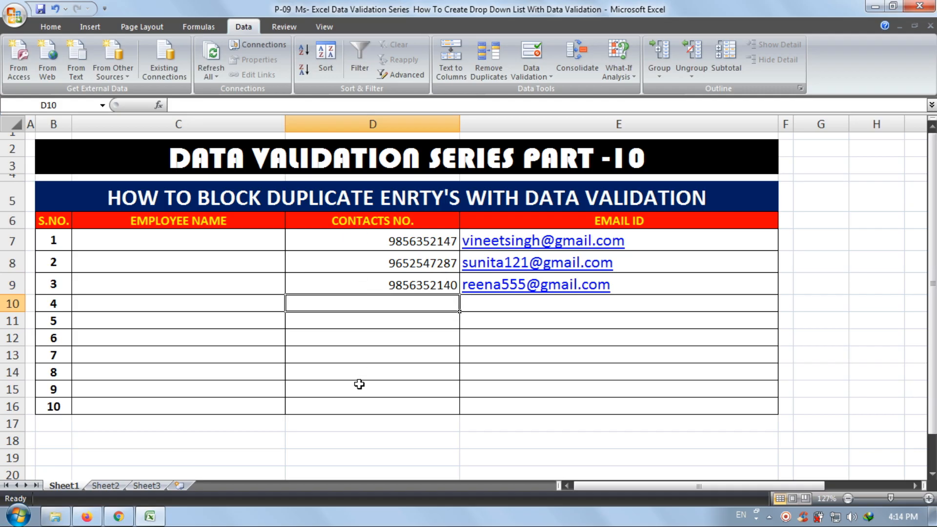
- Set the error alert title to WRONG in the data validation of the CONTACTS NO. cells D7:D16
{"action": "left_click_drag", "start_coordinate": [401, 243], "coordinate": [398, 404]}
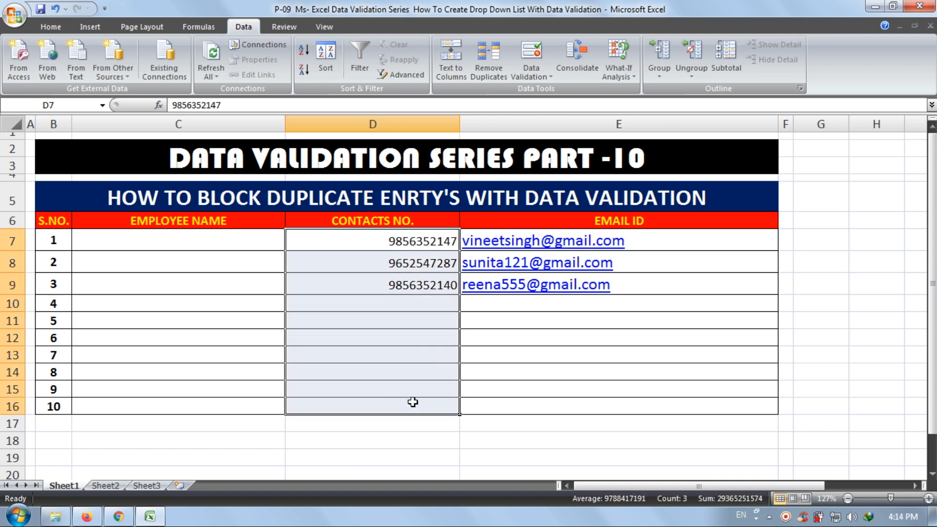
{"action": "left_click", "coordinate": [540, 56]}
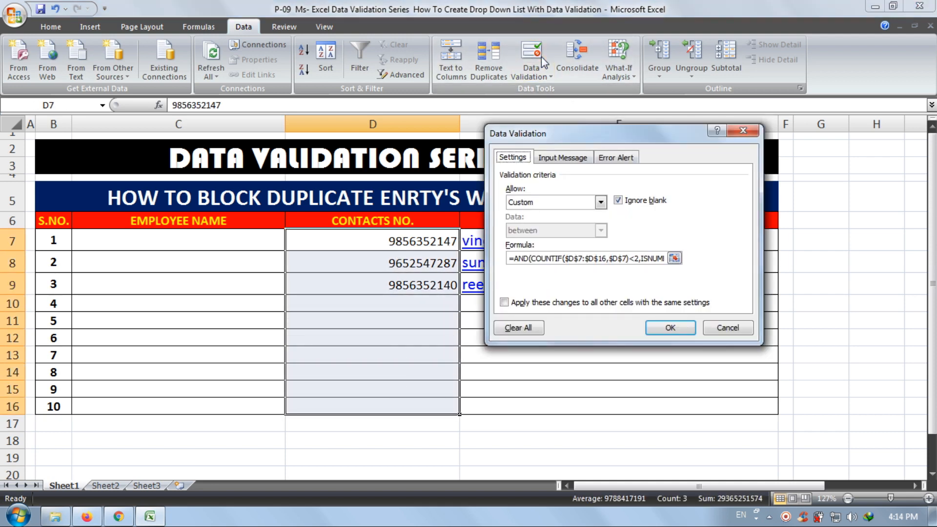
{"action": "left_click", "coordinate": [614, 160]}
{"action": "left_click", "coordinate": [641, 222]}
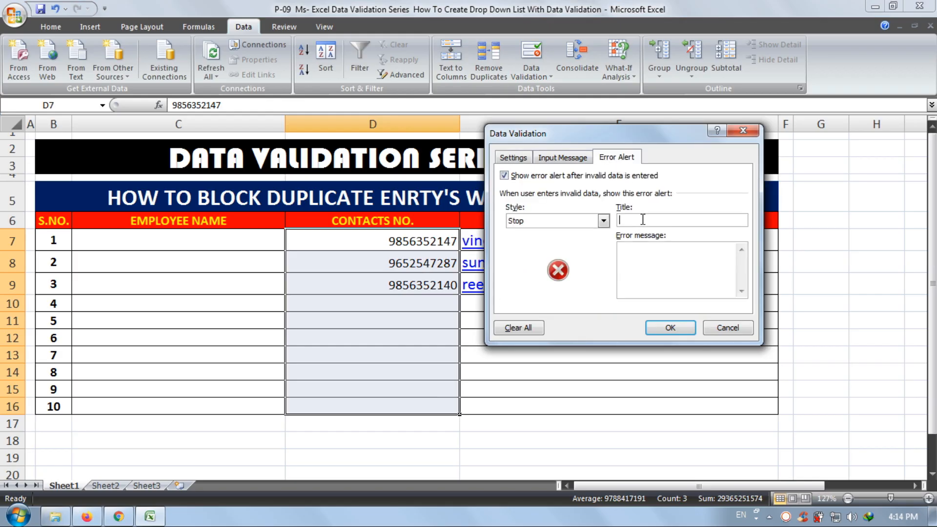
{"action": "type", "text": "WORONG"}
{"action": "left_click", "coordinate": [632, 219]}
{"action": "key", "text": "BackSpace"}
- Add the error message THIS VALUE IS DUPLICATE and apply the alert to the CONTACTS NO. cells
{"action": "left_click", "coordinate": [653, 266]}
{"action": "type", "text": "THIS VALUE IS DUPLICATE"}
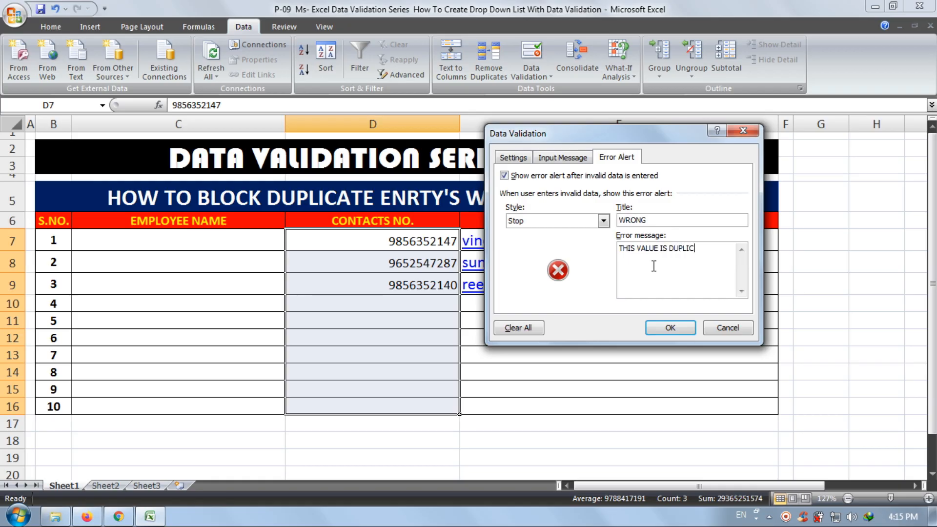
{"action": "left_click", "coordinate": [670, 328]}
- Clear cell D9 and enter the contact number from D7 there to test the custom error alert
{"action": "left_click", "coordinate": [378, 285]}
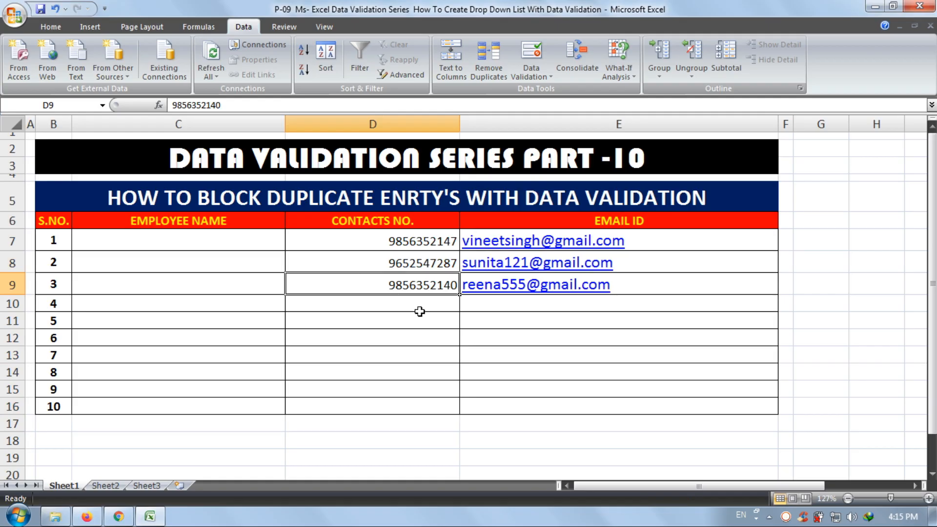
{"action": "key", "text": "Delete"}
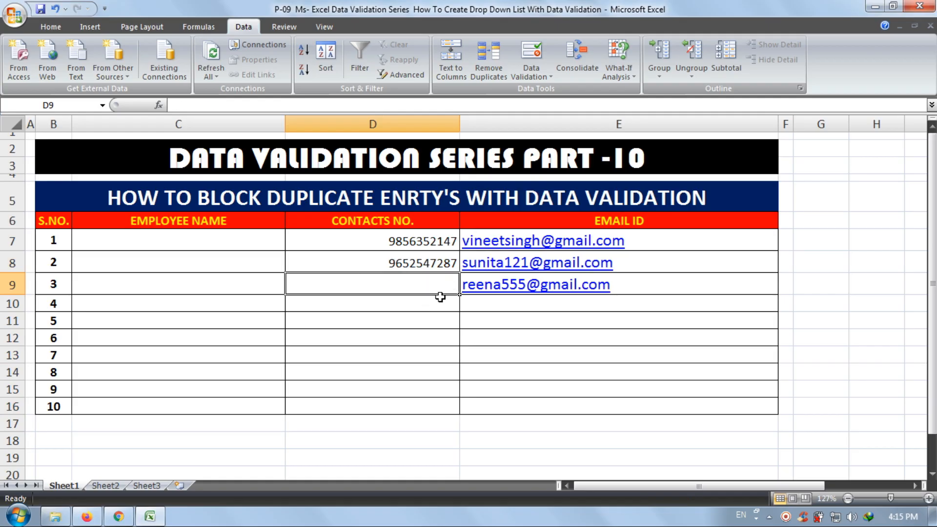
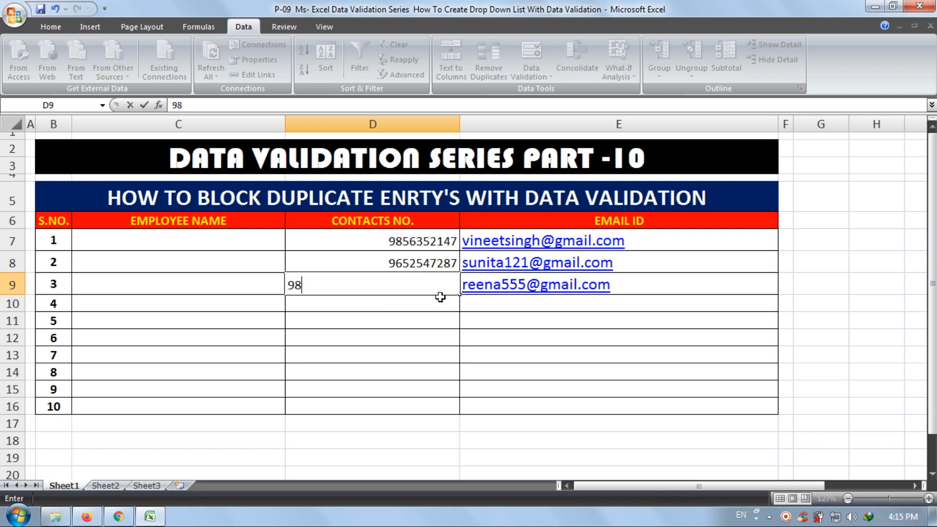
{"action": "key", "text": "Return"}
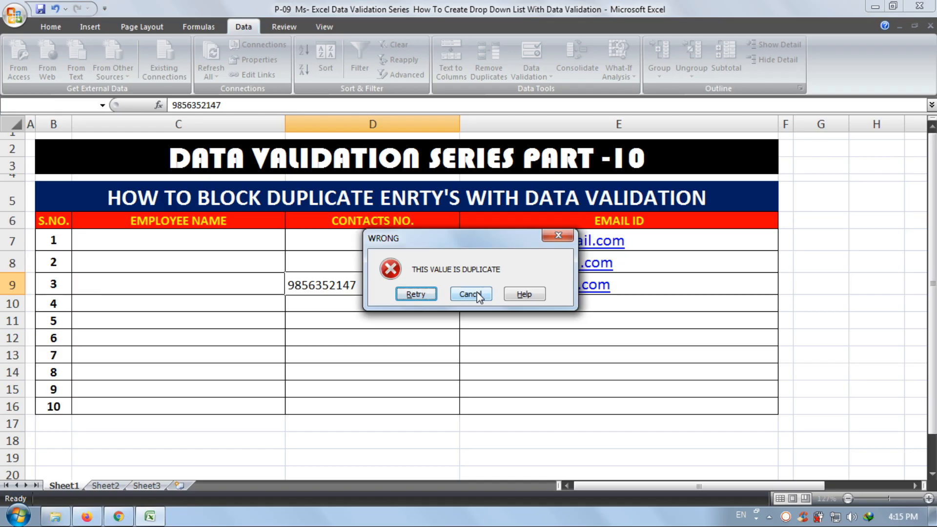
- Retry the entry in cell D9 with the last digit of the contact number changed to 0
{"action": "left_click", "coordinate": [418, 295]}
{"action": "key", "text": "End"}
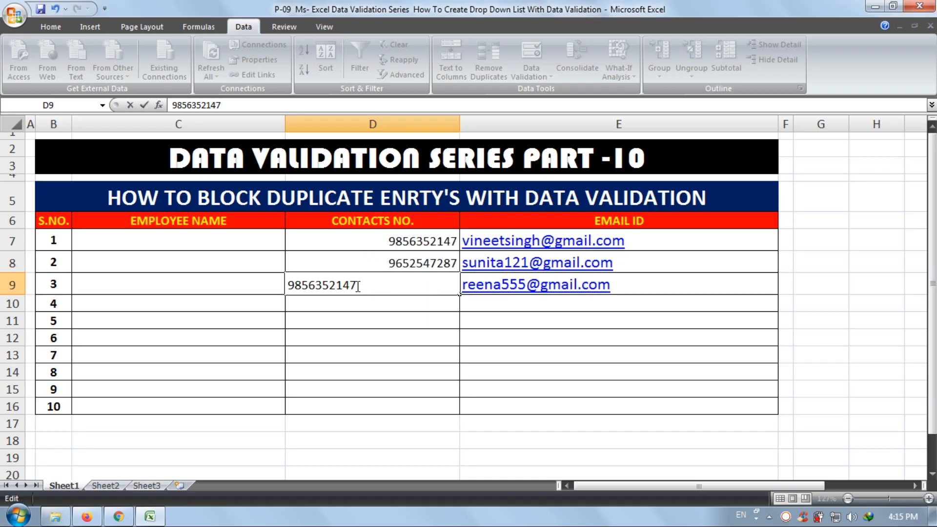
{"action": "key", "text": "BackSpace"}
{"action": "type", "text": "0"}
{"action": "key", "text": "Return"}
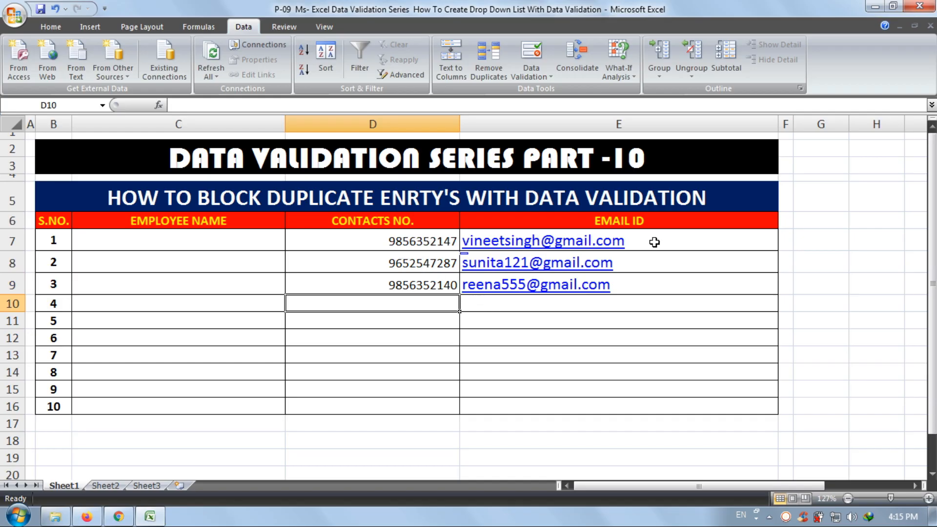
{"action": "left_click_drag", "start_coordinate": [652, 241], "coordinate": [640, 404]}
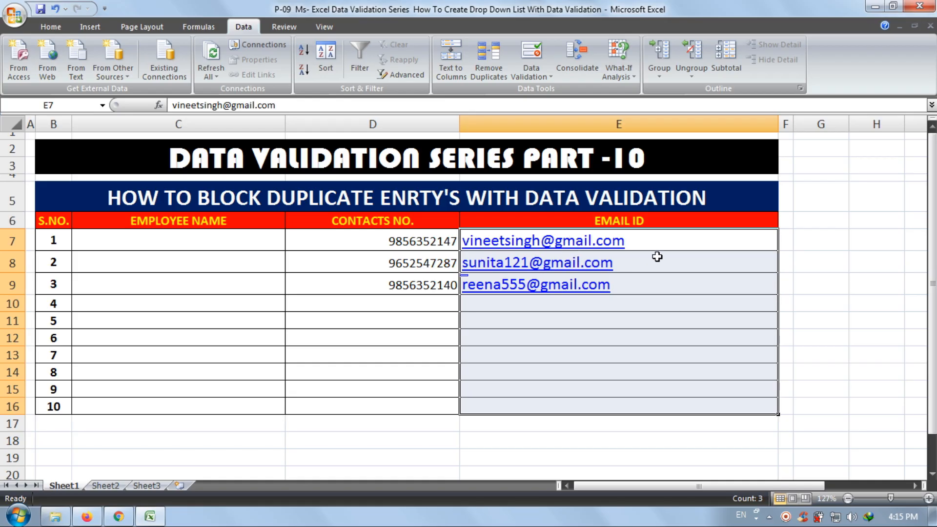
{"action": "left_click_drag", "start_coordinate": [396, 240], "coordinate": [381, 407]}
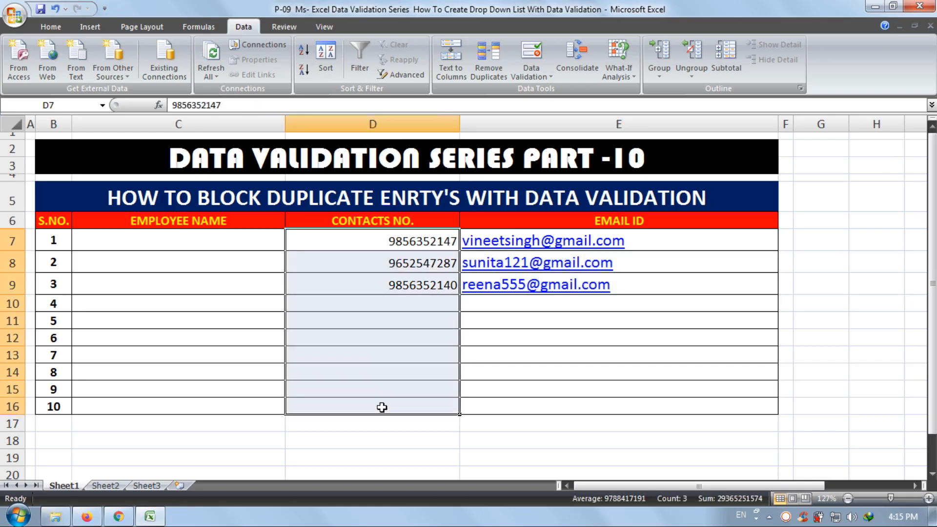
{"action": "left_click_drag", "start_coordinate": [216, 241], "coordinate": [211, 408]}
- Start a data validation rule of type Custom for the EMPLOYEE NAME cells C7:C16
{"action": "left_click_drag", "start_coordinate": [244, 246], "coordinate": [233, 413]}
{"action": "left_click", "coordinate": [532, 53]}
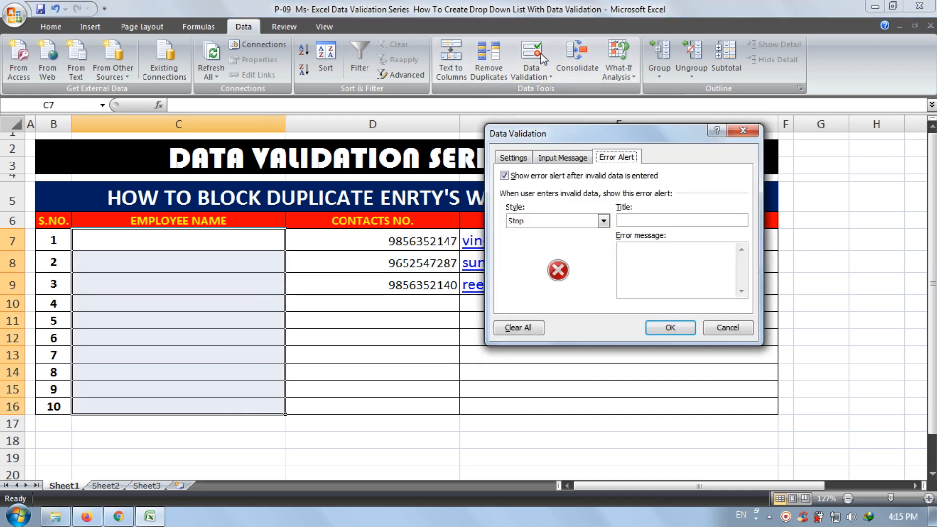
{"action": "left_click", "coordinate": [520, 162]}
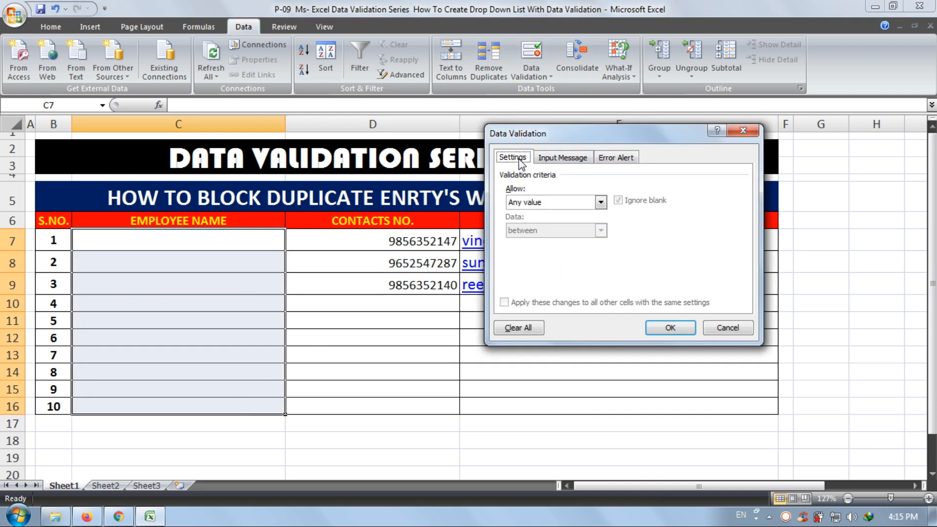
{"action": "left_click", "coordinate": [536, 202]}
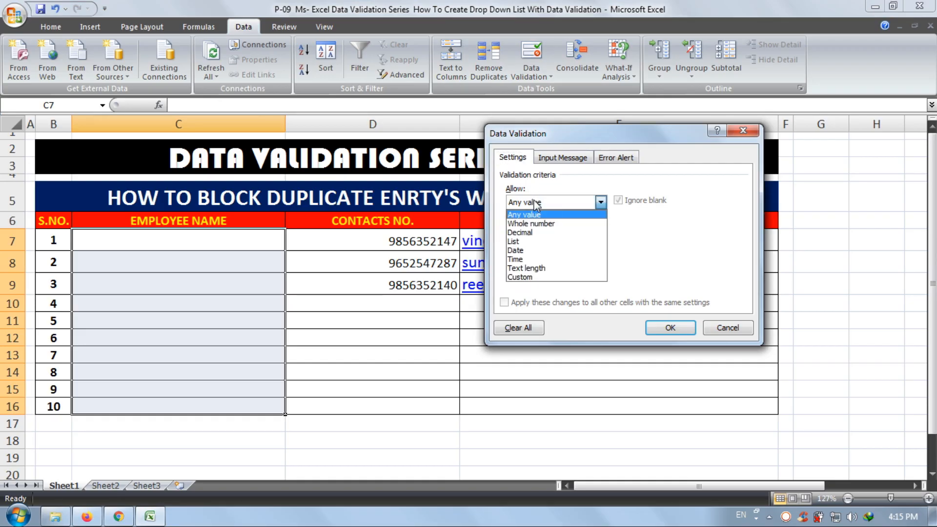
{"action": "left_click", "coordinate": [539, 279]}
{"action": "left_click", "coordinate": [542, 257]}
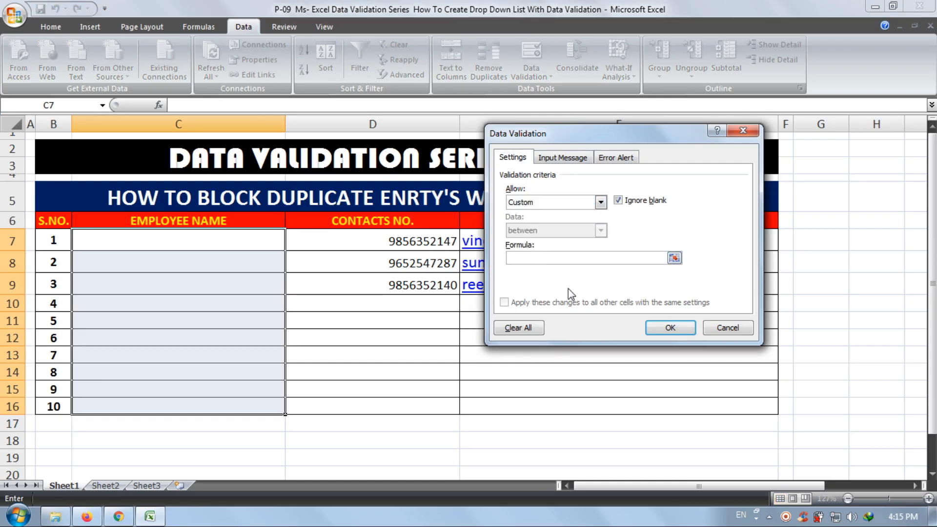
- Enter the first part of the validation formula for the EMPLOYEE NAME cells: =AND(COUNTIF(C7:C16,C7)
{"action": "type", "text": "=AND(COUNTIF("}
{"action": "left_click_drag", "start_coordinate": [244, 247], "coordinate": [228, 411]}
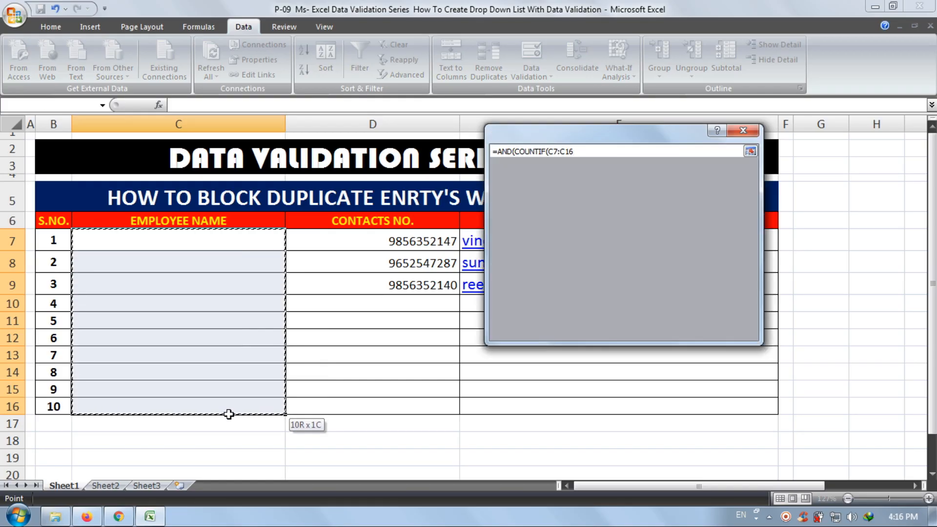
{"action": "type", "text": ","}
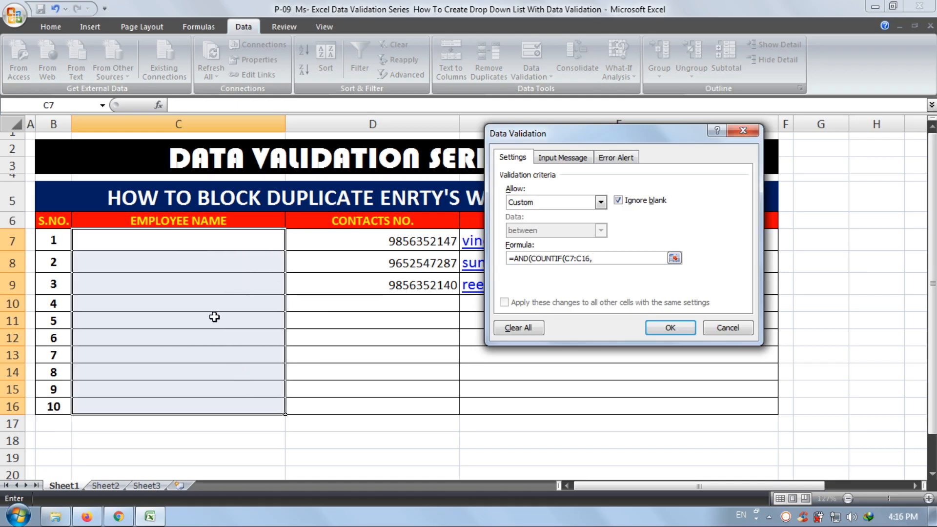
{"action": "left_click", "coordinate": [190, 247]}
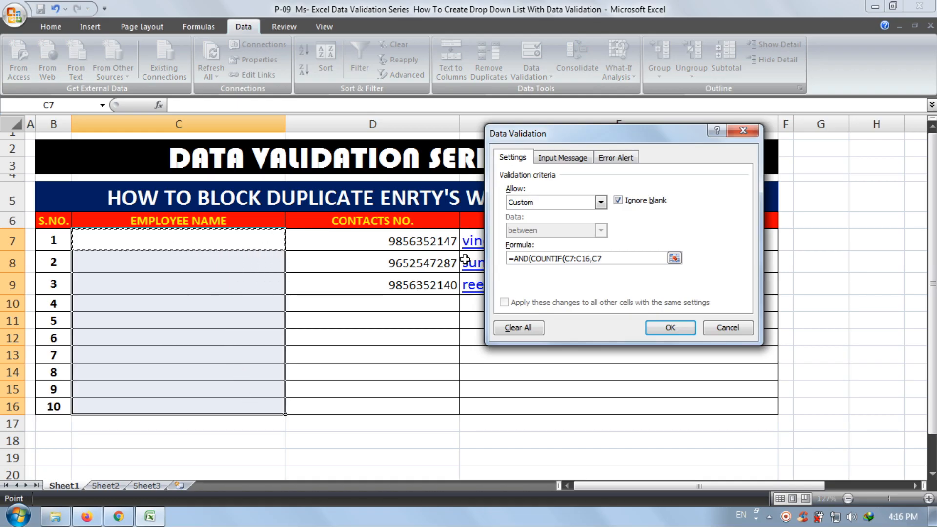
{"action": "type", "text": ")"}
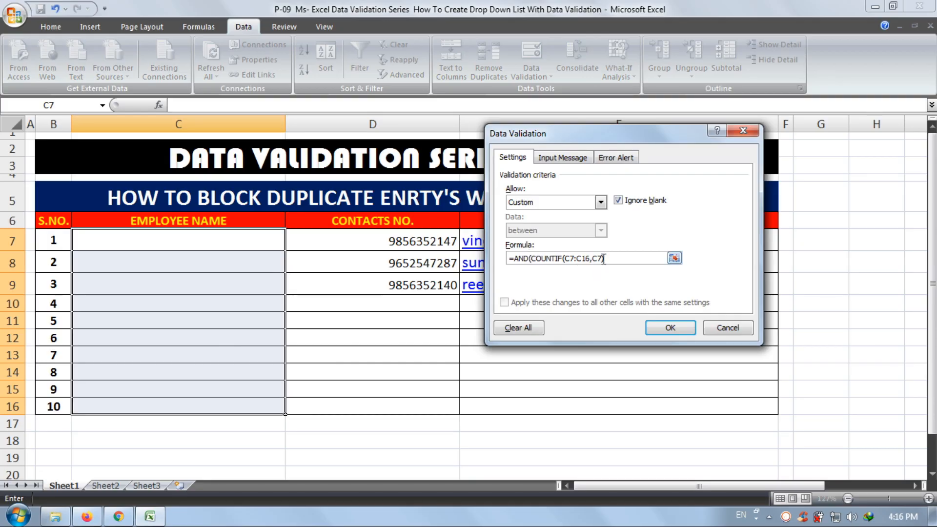
- Make the COUNTIF references absolute as $C$7:$C$16,$C$7 and continue the formula with <2,
{"action": "left_click_drag", "start_coordinate": [604, 258], "coordinate": [564, 259]}
{"action": "key", "text": "F4"}
{"action": "left_click", "coordinate": [645, 258]}
{"action": "type", "text": "<"}
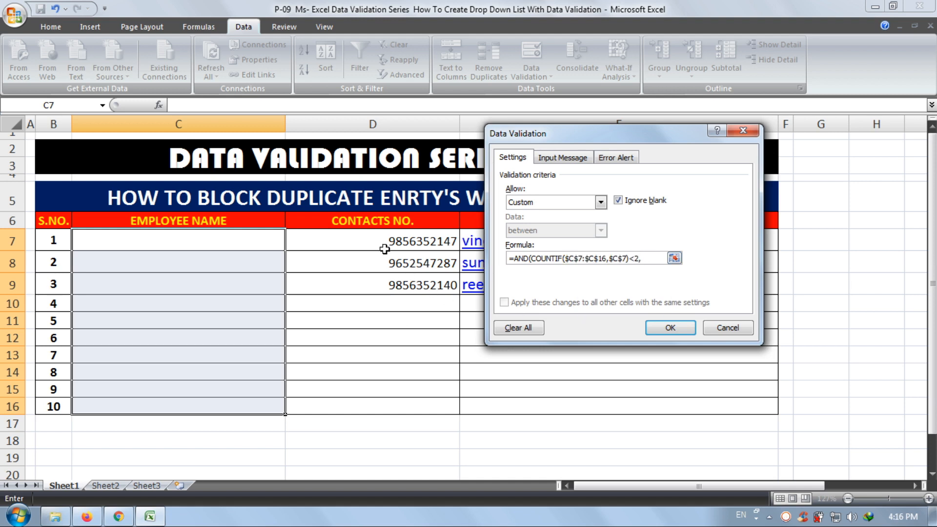
{"action": "type", "text": "2,ISTEXT"}
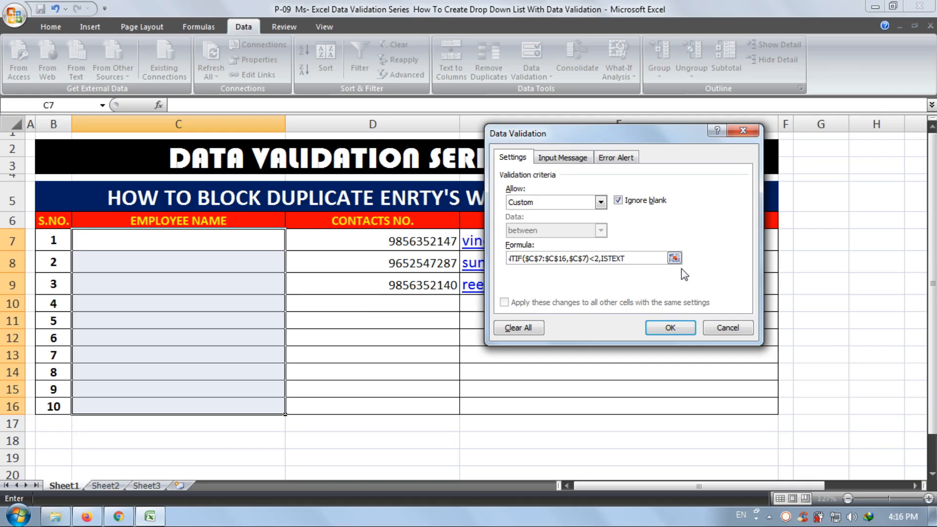
{"action": "type", "text": "("}
- Complete the formula with ISTEXT(C7) and the closing parenthesis of AND, and apply the rule to the EMPLOYEE NAME cells
{"action": "left_click", "coordinate": [184, 244]}
{"action": "type", "text": ")"}
{"action": "key", "text": "Return"}
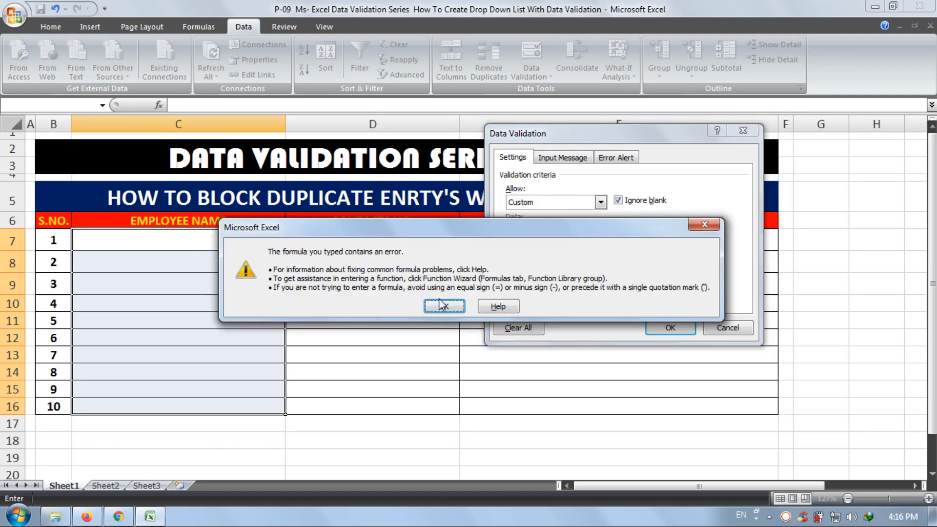
{"action": "left_click", "coordinate": [443, 306]}
{"action": "left_click", "coordinate": [648, 257]}
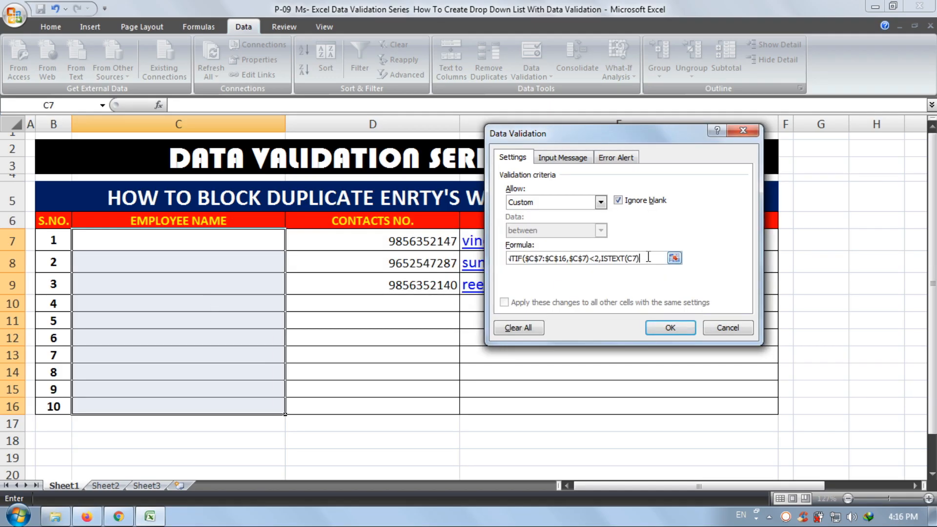
{"action": "key", "text": "Return"}
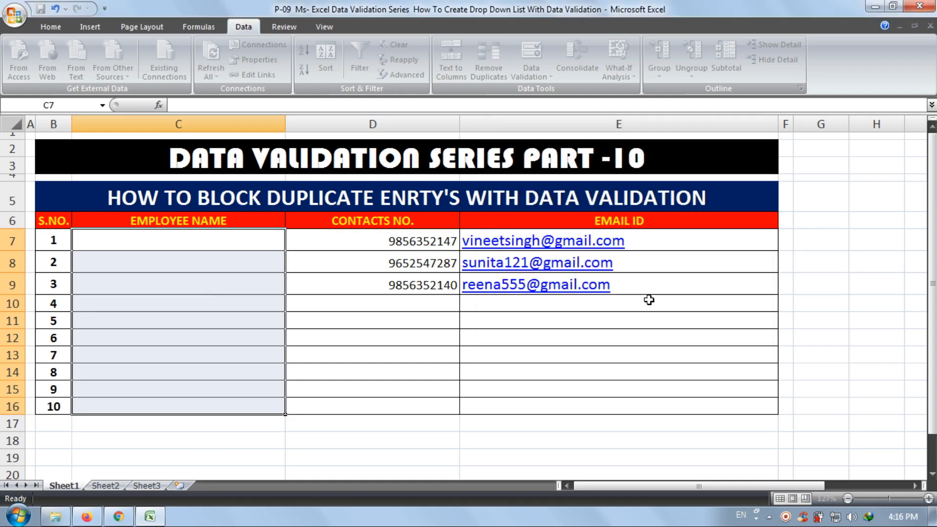
- Test the EMPLOYEE NAME validation by trying to enter the numbers 123, 987 and 545615616 in C7
{"action": "left_click", "coordinate": [182, 239]}
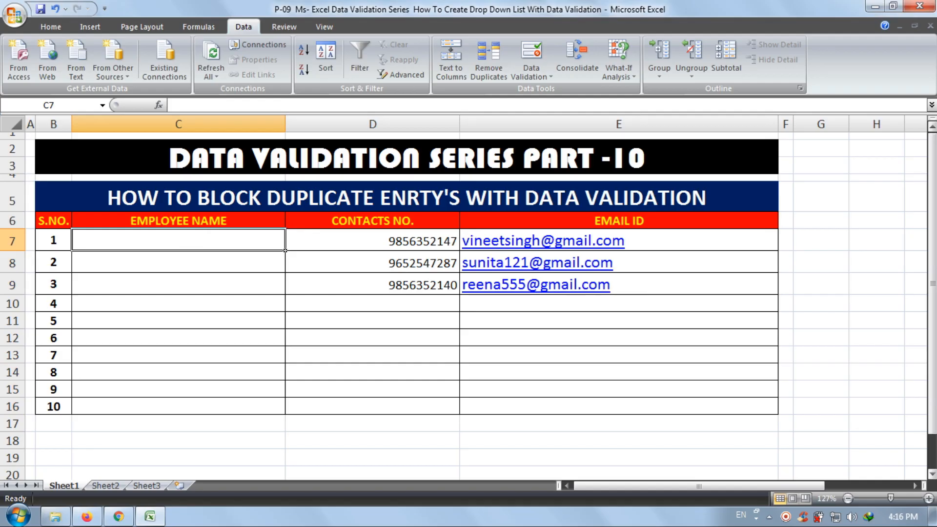
{"action": "type", "text": "123"}
{"action": "key", "text": "Return"}
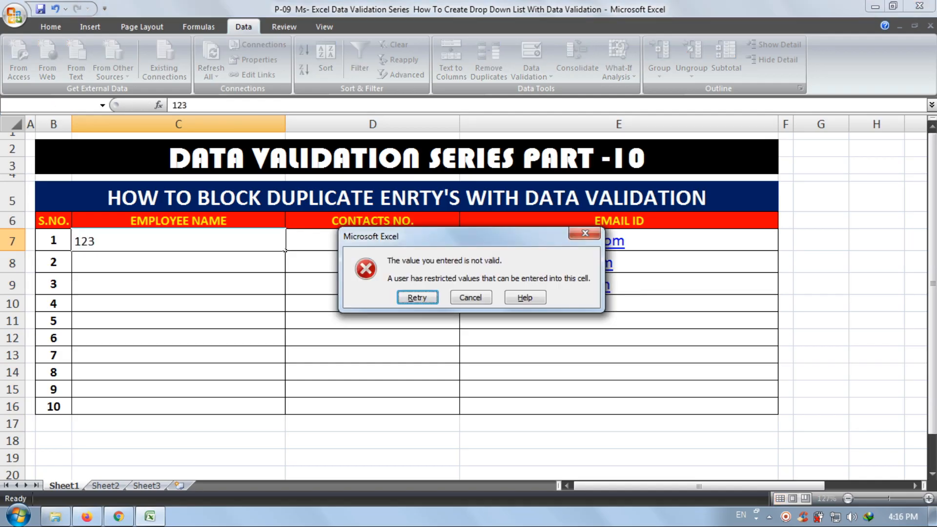
{"action": "key", "text": "Return"}
{"action": "type", "text": "987"}
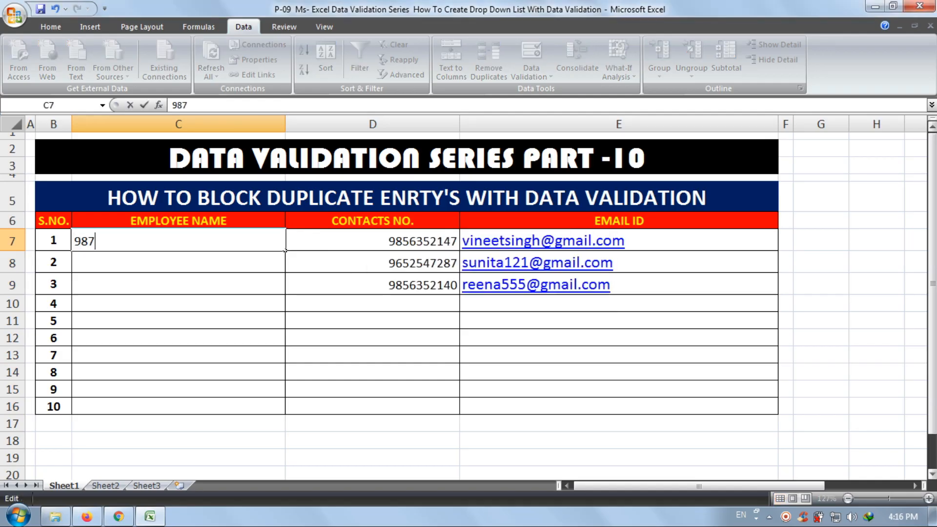
{"action": "key", "text": "Return"}
{"action": "key", "text": "Return"}
{"action": "type", "text": "545615616"}
{"action": "key", "text": "Return"}
{"action": "key", "text": "Return"}
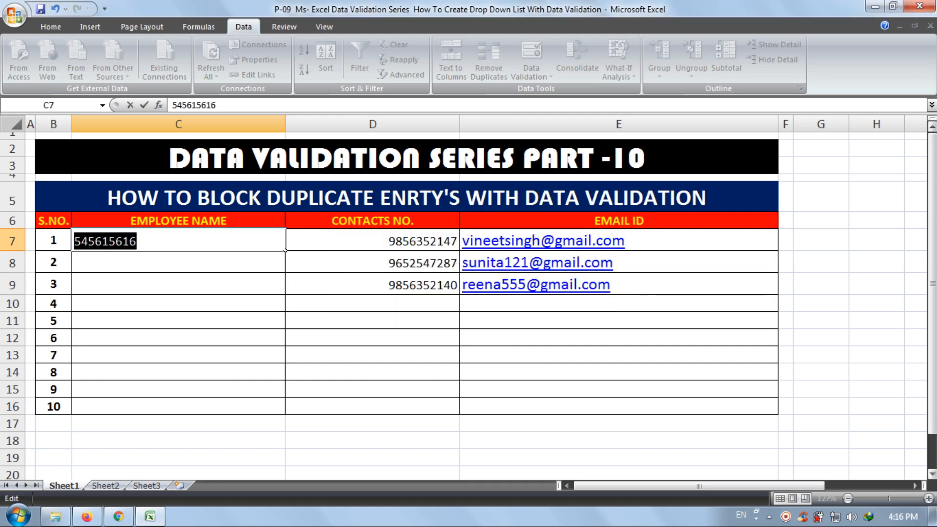
- Enter the trial texts ABND, CCCC and ZZZZ in EMPLOYEE NAME cells C7:C9, and clear them again
{"action": "type", "text": "ABND"}
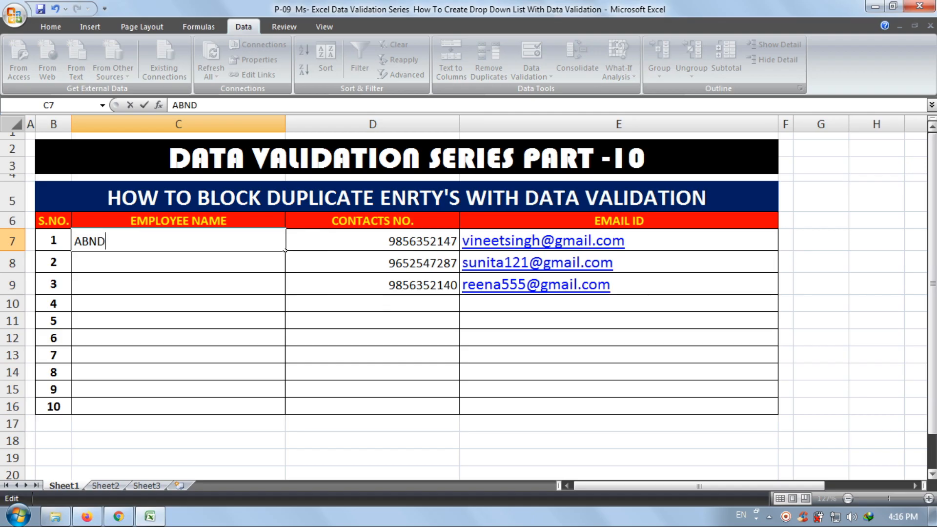
{"action": "key", "text": "Return"}
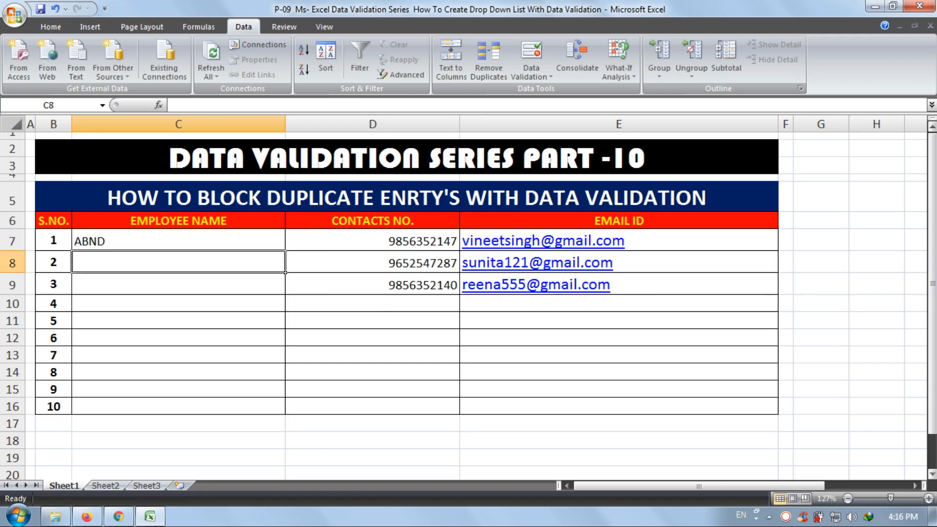
{"action": "type", "text": "CCCC"}
{"action": "key", "text": "Return"}
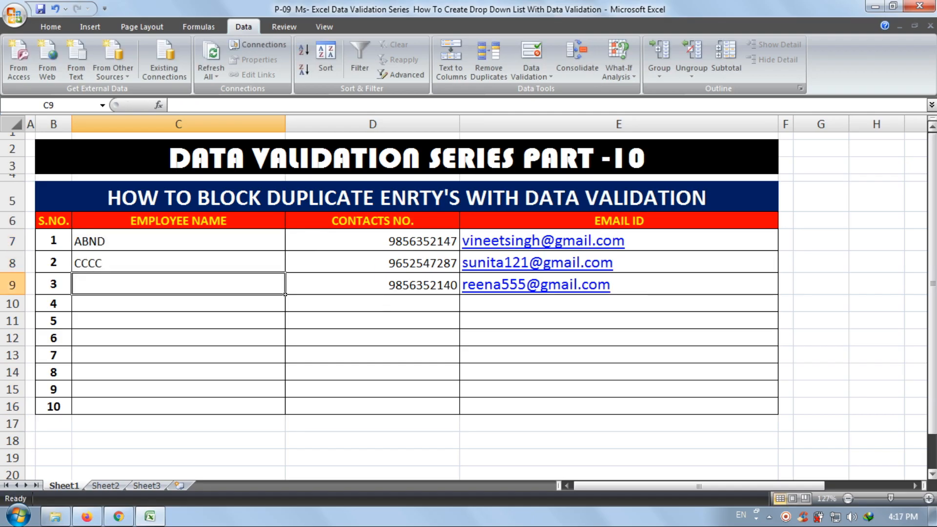
{"action": "type", "text": "ZZZZ"}
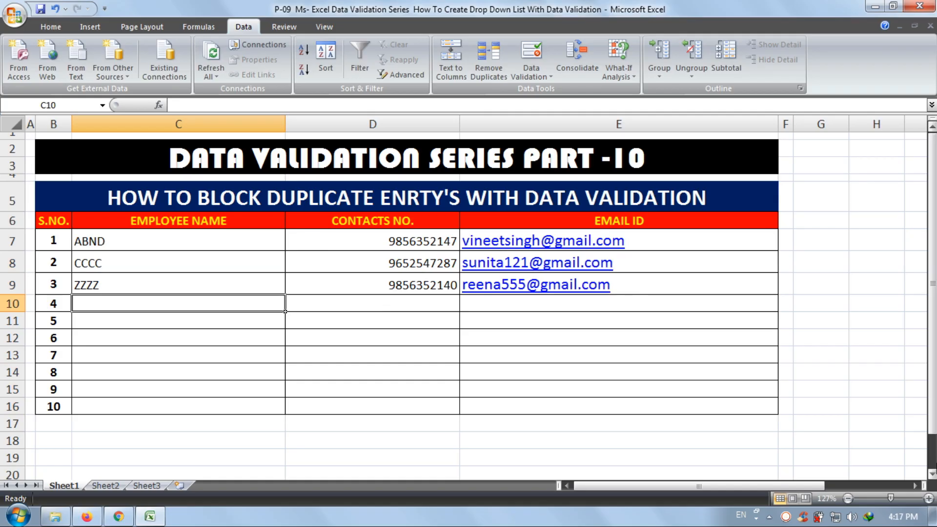
{"action": "left_click_drag", "start_coordinate": [178, 240], "coordinate": [166, 289]}
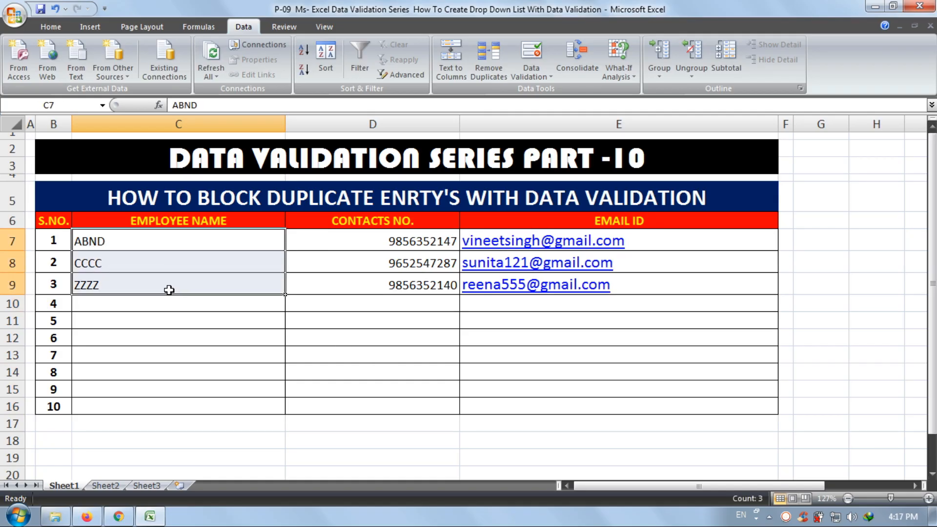
{"action": "key", "text": "Delete"}
- Enter the full names of the first two employees in EMPLOYEE NAME cells C7 and C8
{"action": "left_click", "coordinate": [170, 242]}
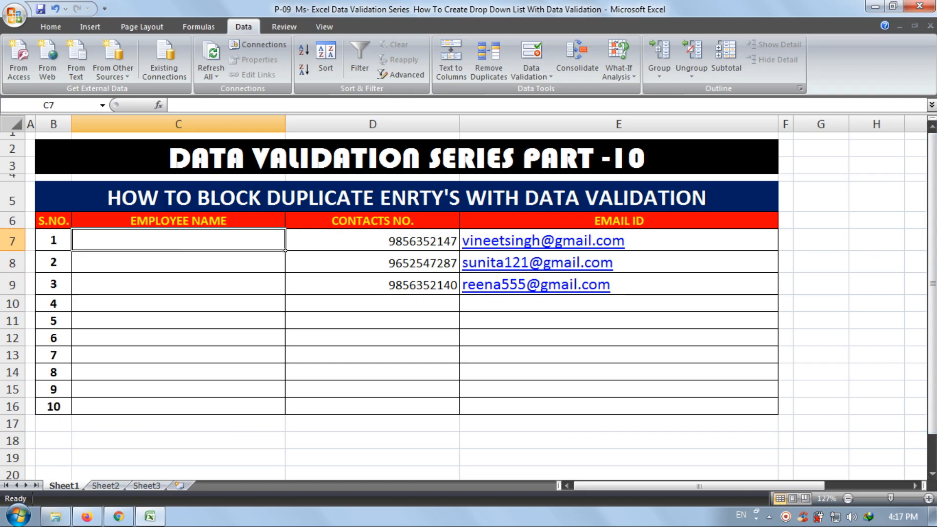
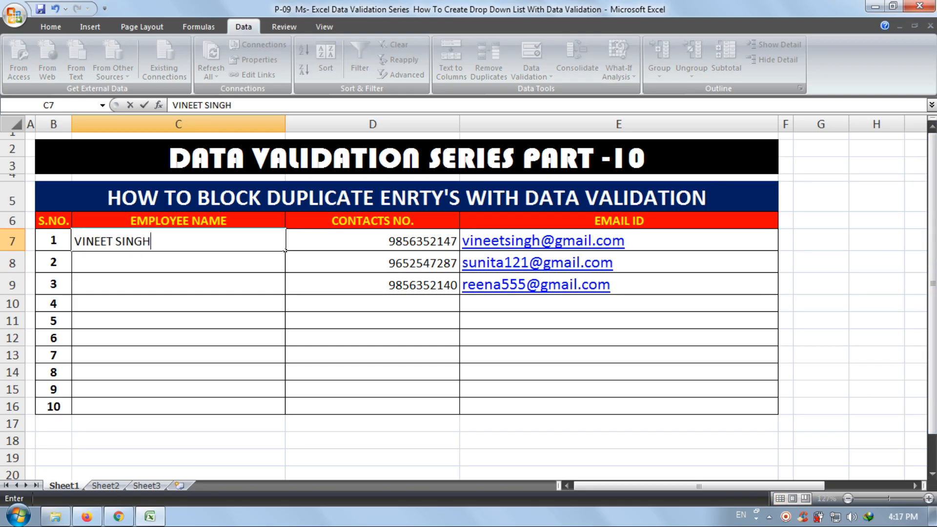
{"action": "key", "text": "ctrl+Return"}
{"action": "key", "text": "Return"}
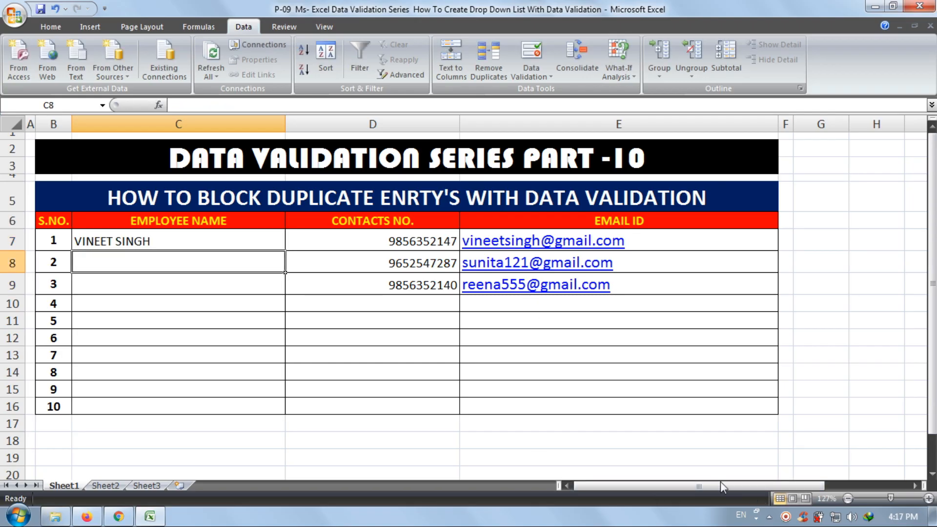
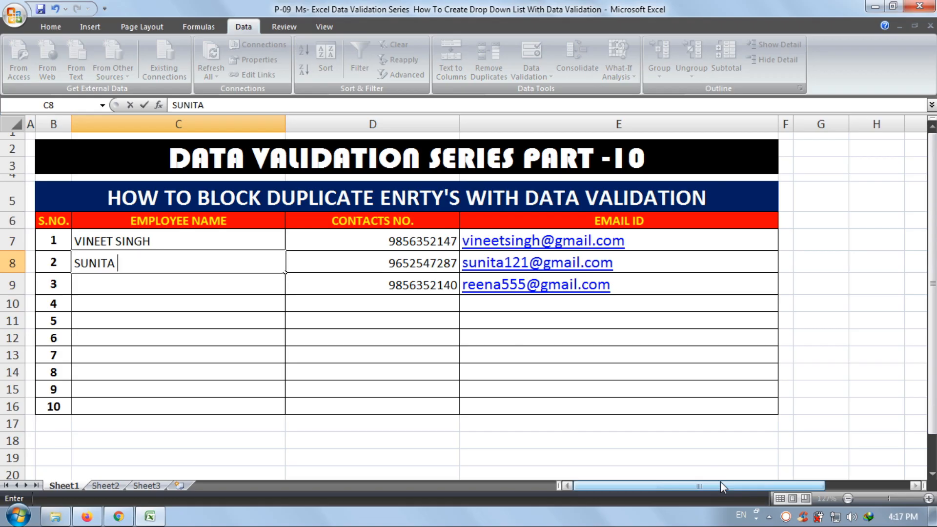
{"action": "key", "text": "Return"}
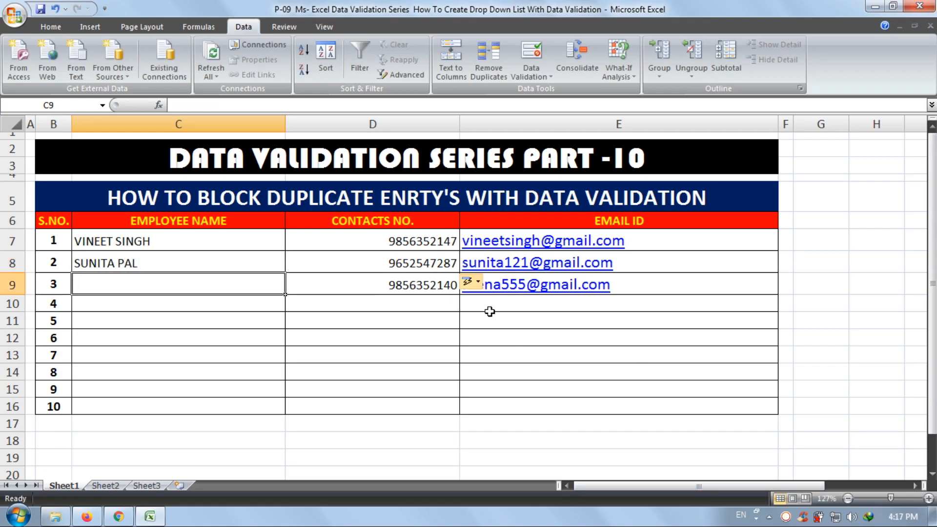
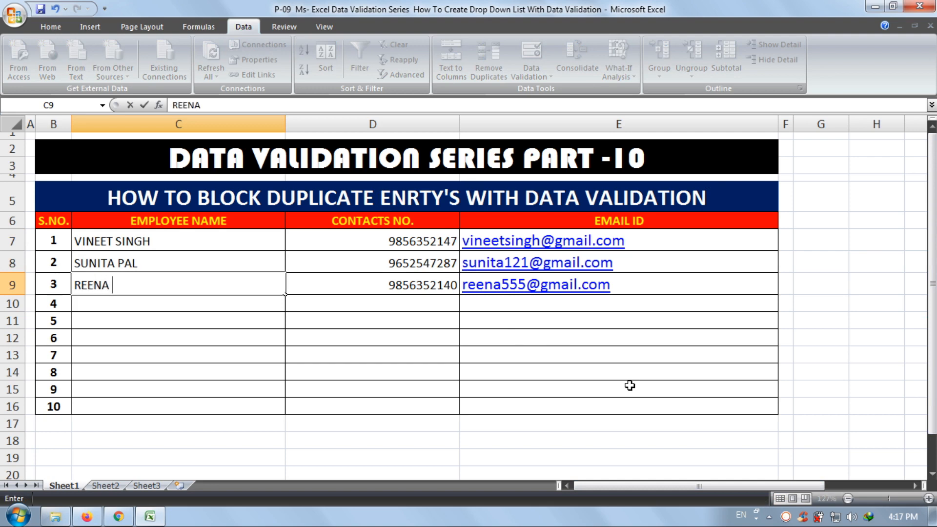
- Enter the full names of the third and fourth employees in EMPLOYEE NAME cells C9 and C10
{"action": "key", "text": "Return"}
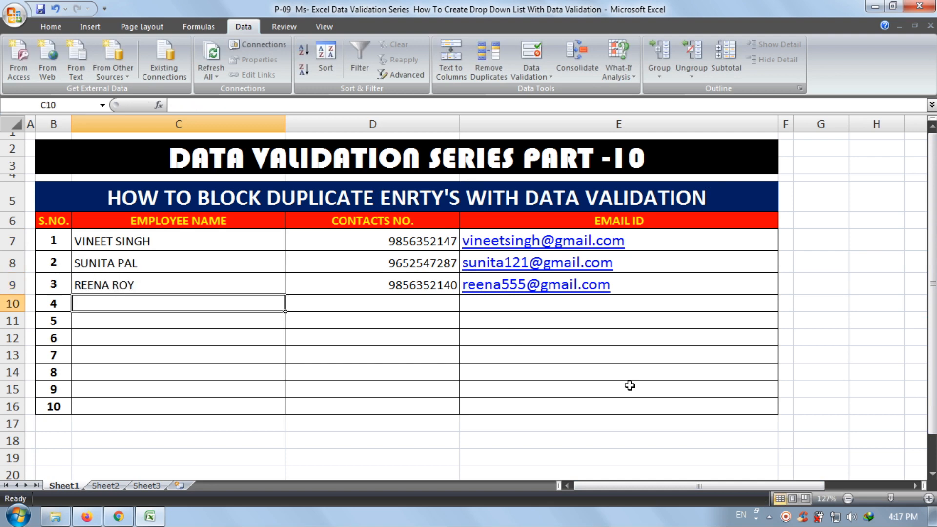
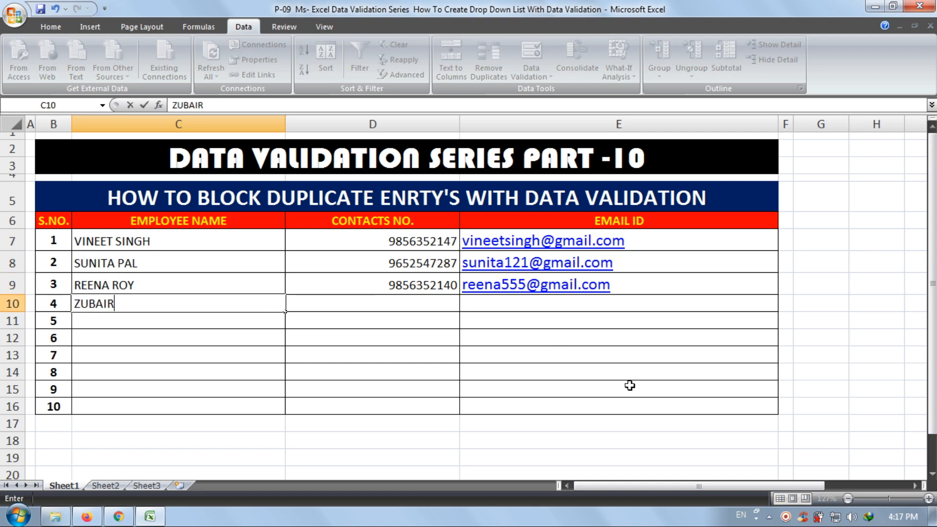
{"action": "key", "text": "Return"}
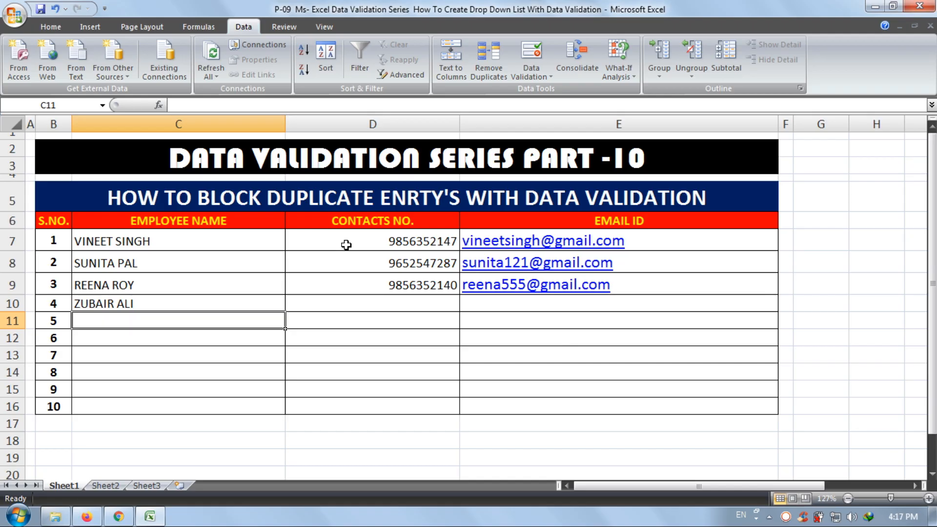
{"action": "left_click_drag", "start_coordinate": [704, 242], "coordinate": [698, 389]}
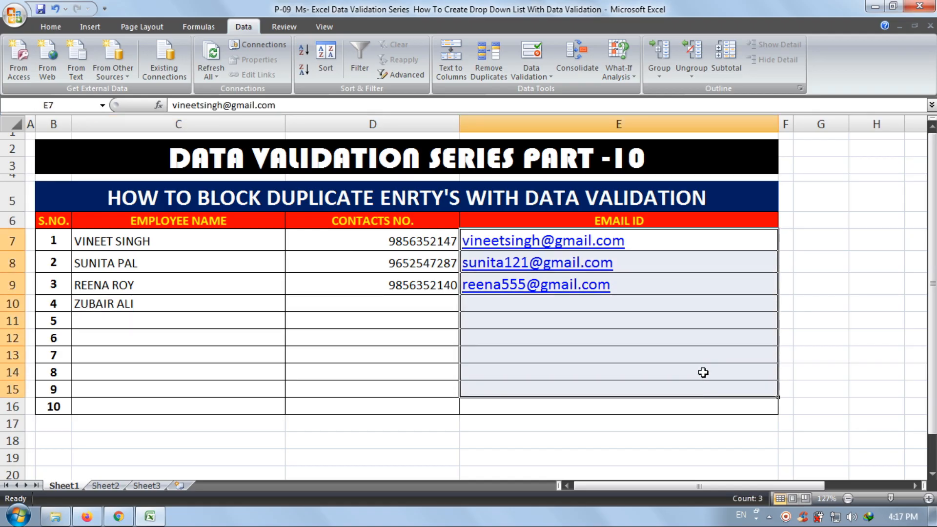
{"action": "left_click", "coordinate": [709, 369]}
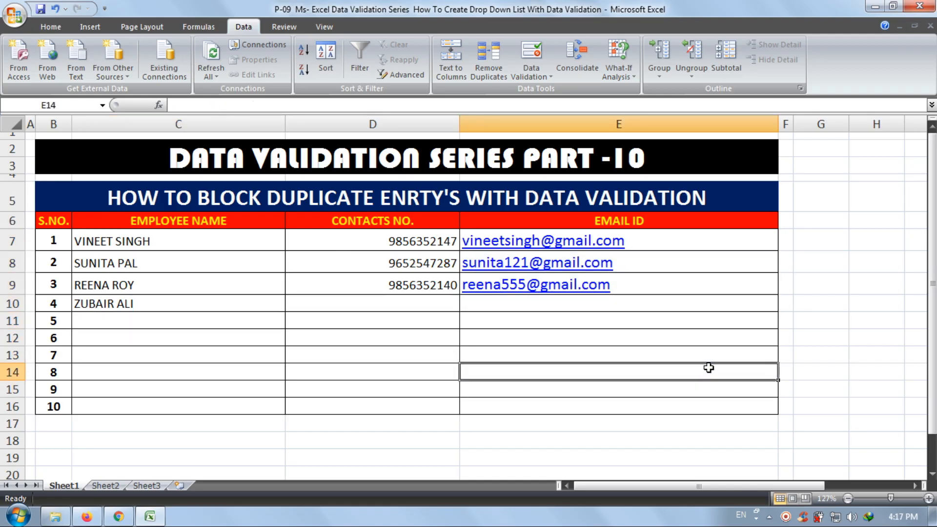